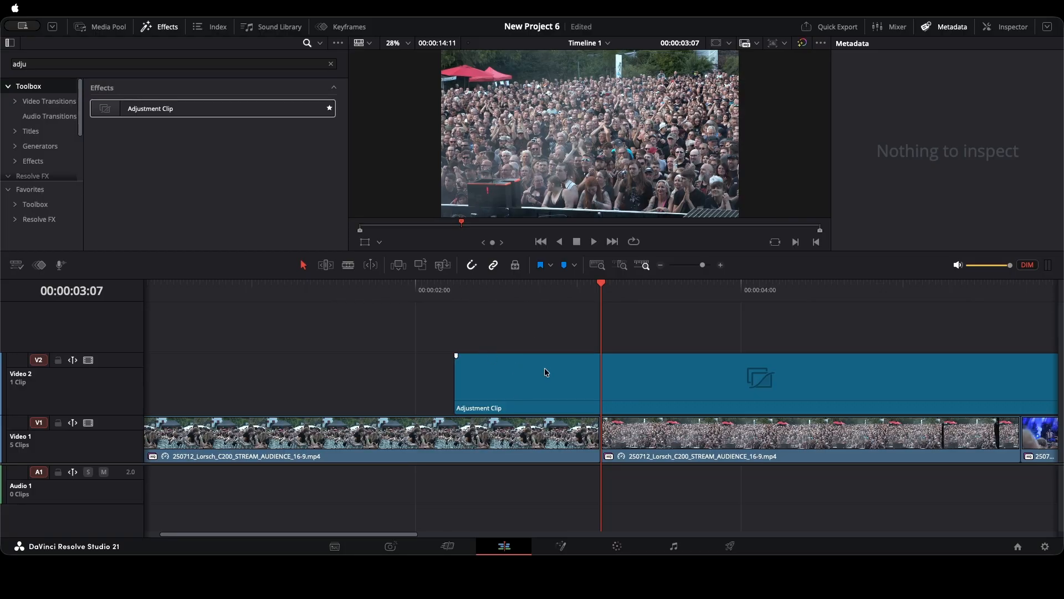
Shorten the adjustment clip on the Video 2 track to about two seconds so it spans the cut
key(super+minus)
drag(838, 364, 549, 380)
scroll(461, 397, up, 3)
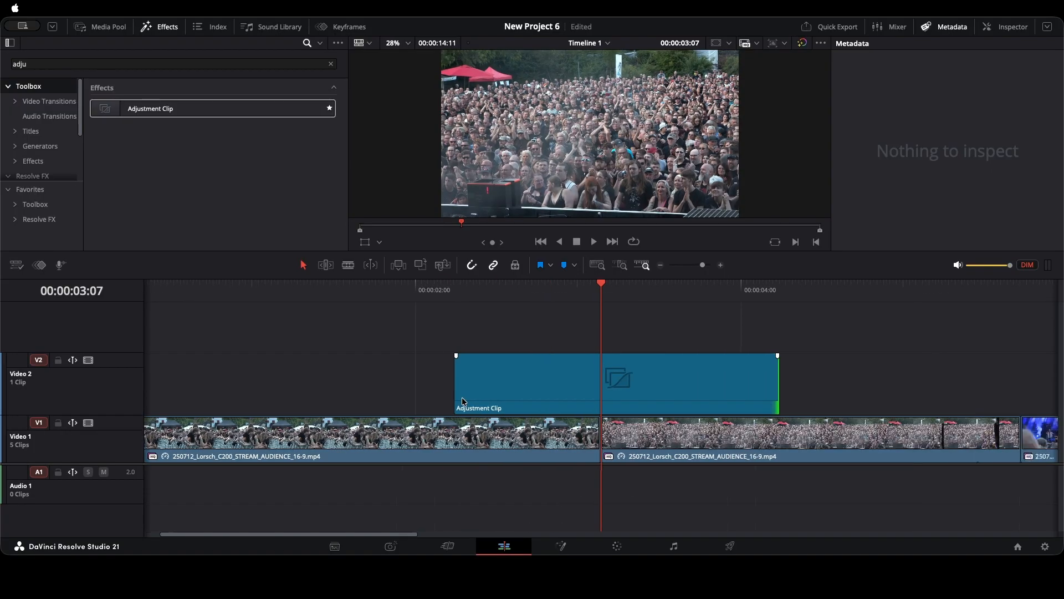
Move the playhead from the adjustment clip's start to 20 frames in and check the timeline frame rate in the project settings
drag(582, 292, 439, 348)
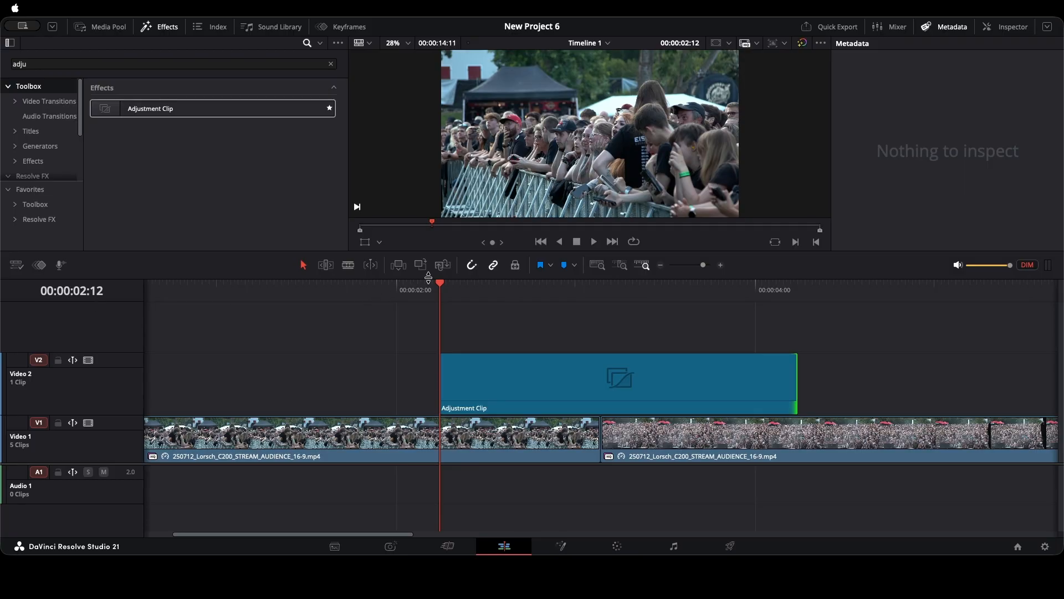
drag(442, 285, 511, 295)
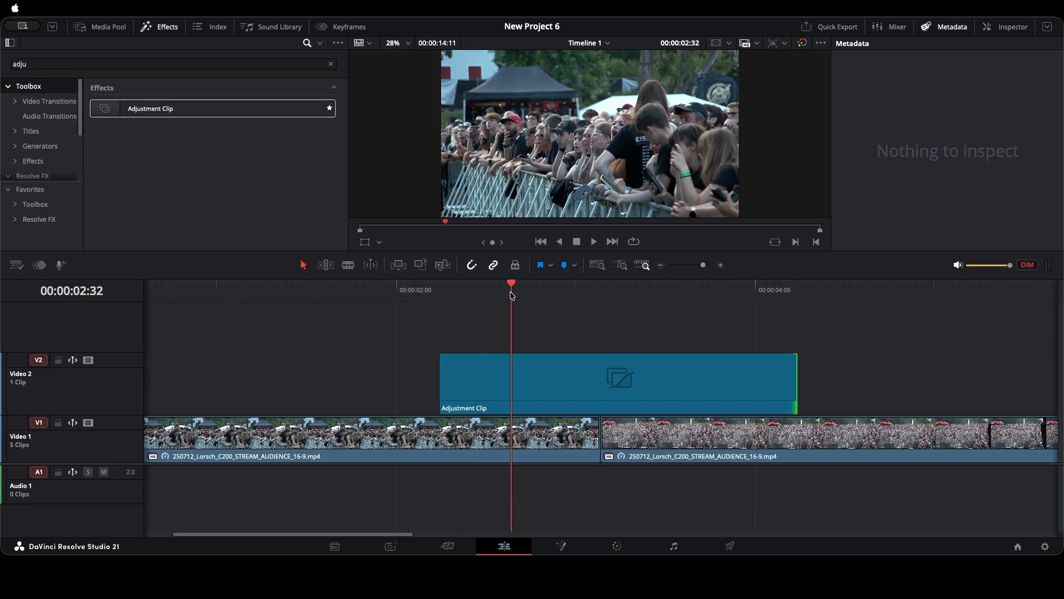
click(1044, 547)
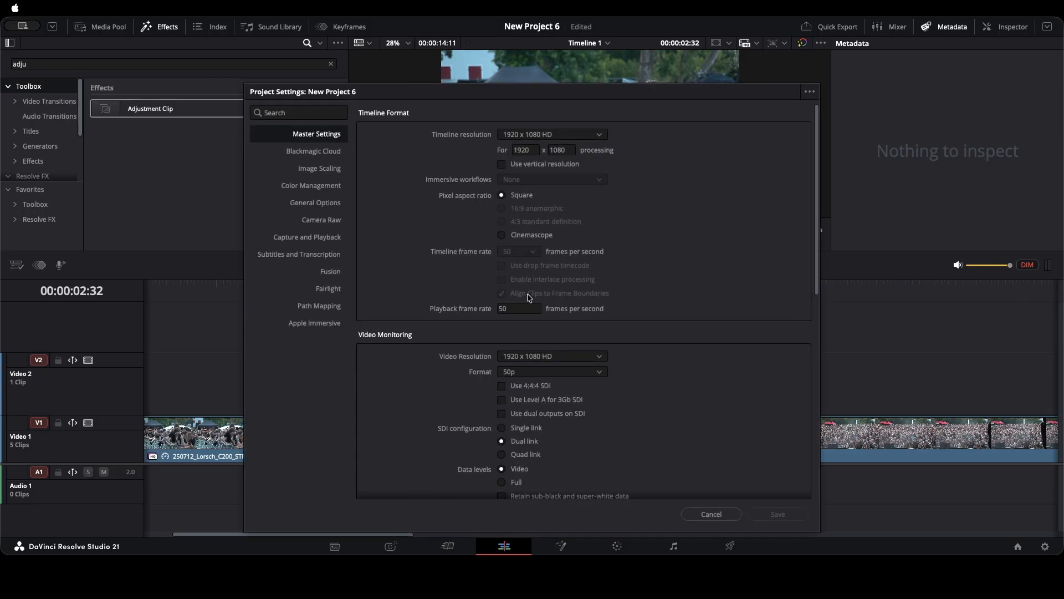
click(702, 515)
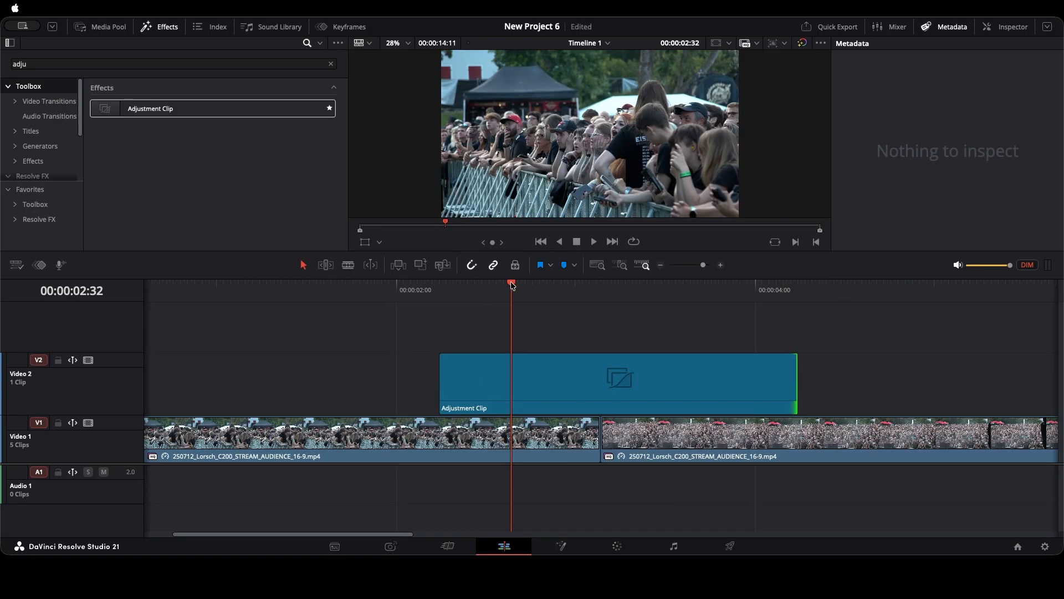
Move the adjustment clip to start about 30 frames before the cut and split it at the cut at 00:00:03:07
drag(511, 284, 547, 286)
click(554, 374)
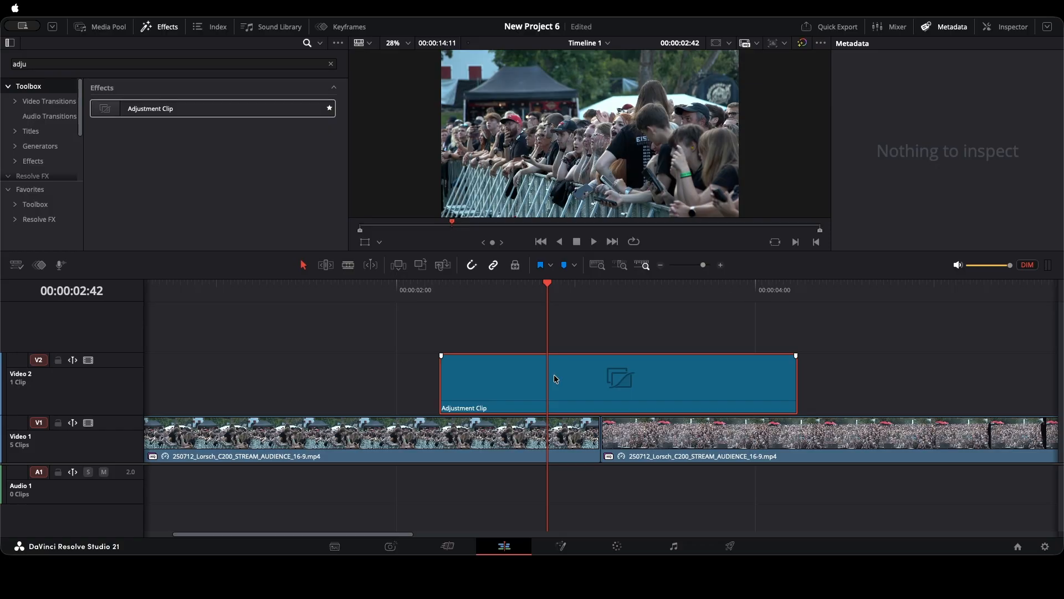
drag(568, 380, 632, 387)
drag(551, 288, 601, 287)
key(super+b)
scroll(624, 377, right, 3)
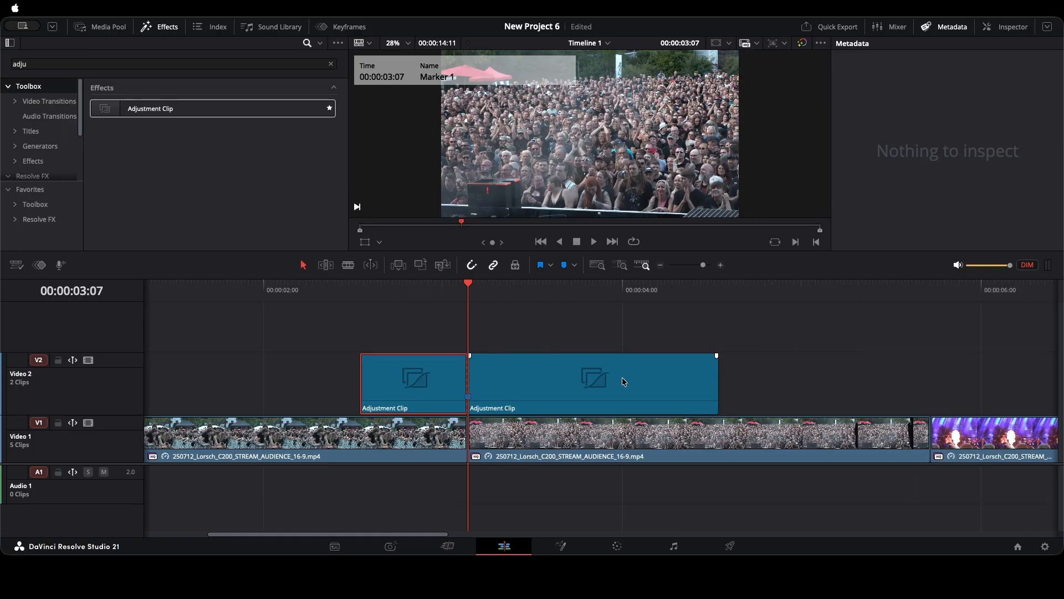
Open the adjustment clip section before the cut in Fusion and hide the spline editor and clip strip
click(393, 289)
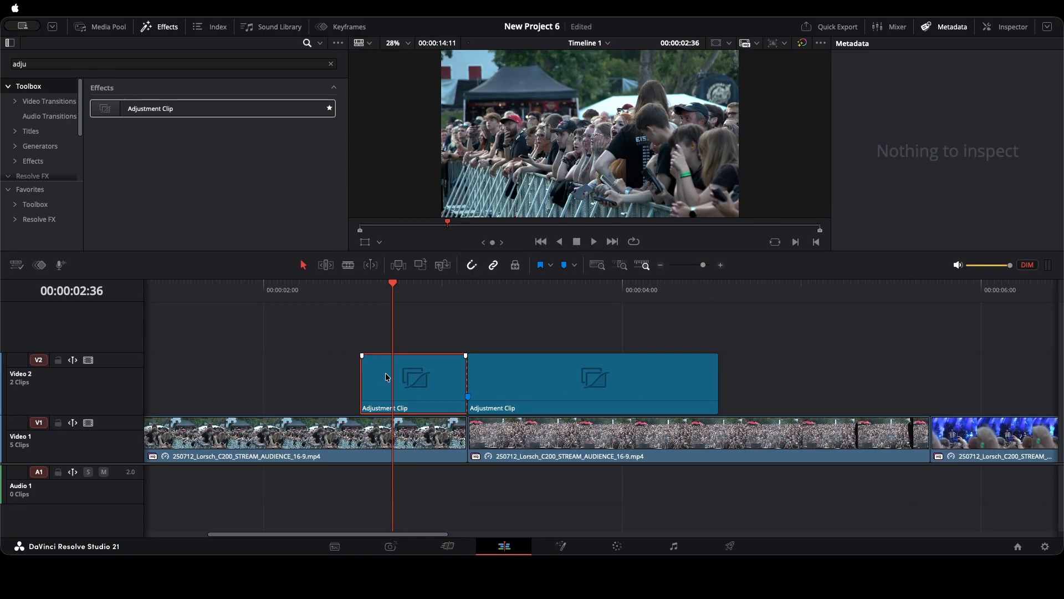
click(561, 547)
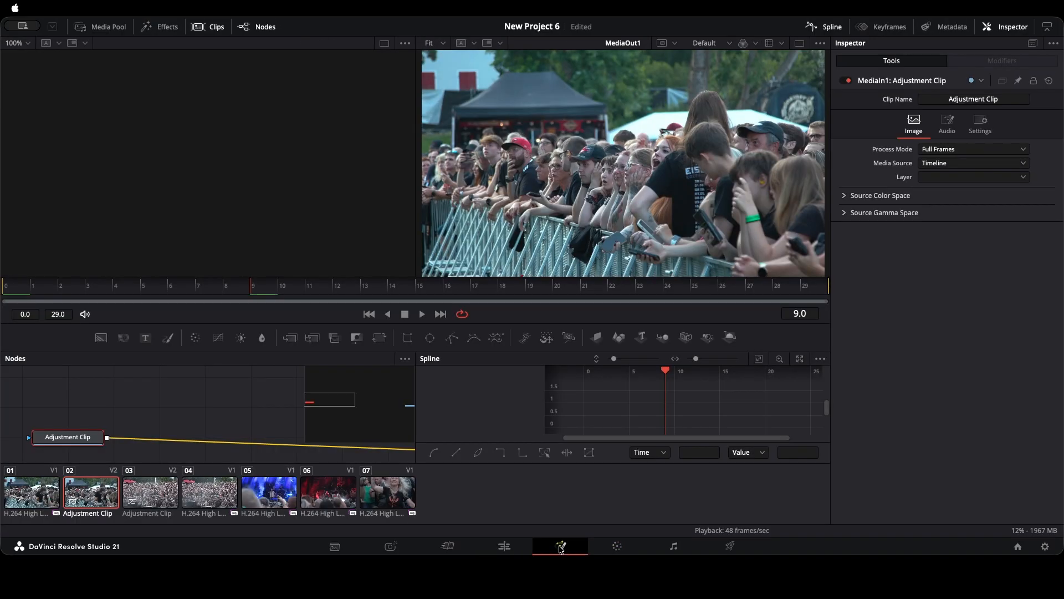
click(825, 29)
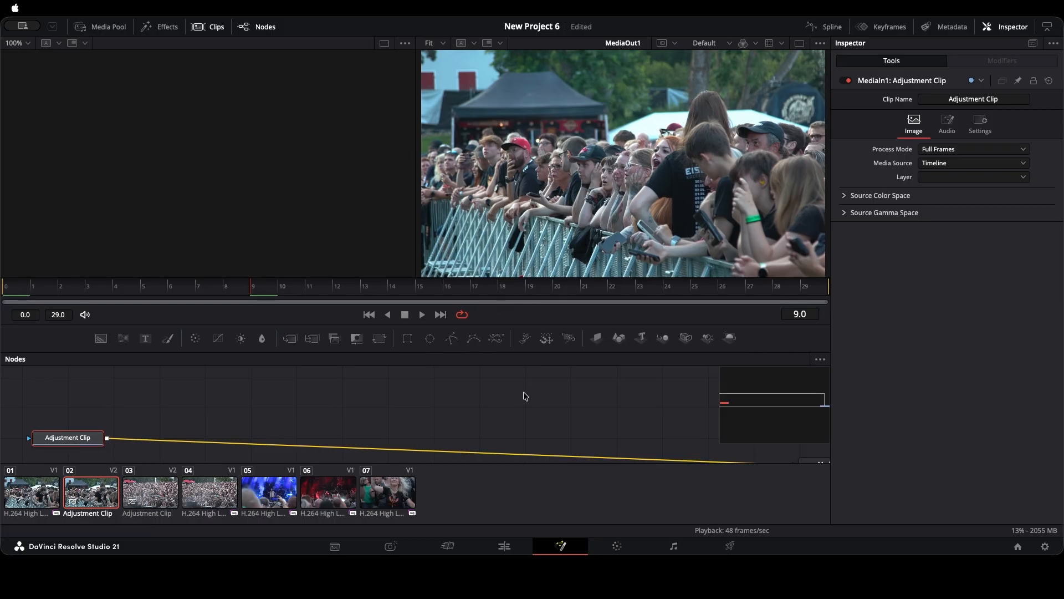
click(208, 27)
Bring the MediaOut1 node close to the Adjustment Clip node, leaving room between them for another node
drag(815, 508, 280, 484)
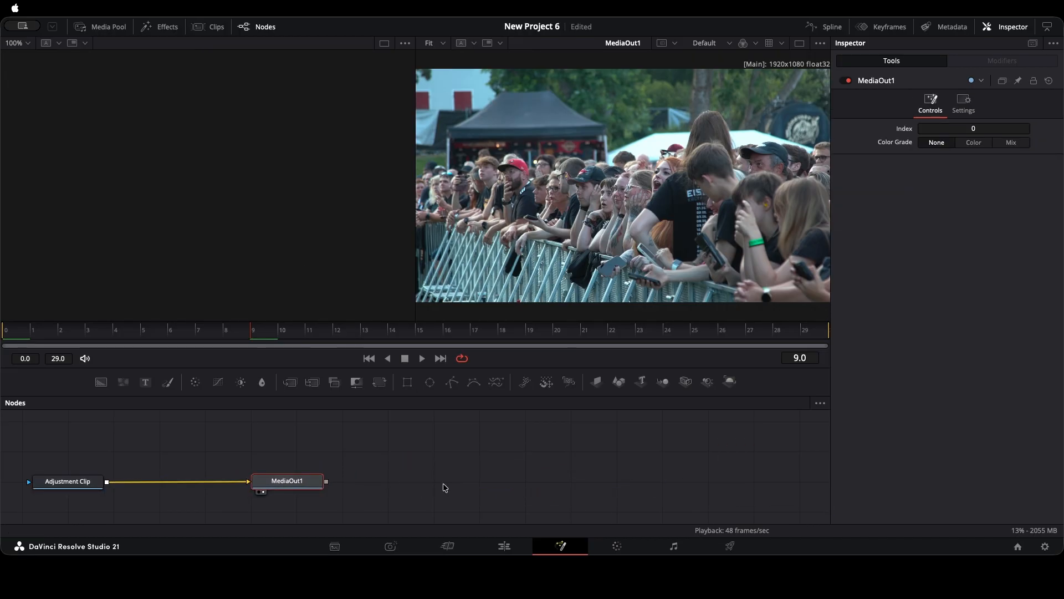
scroll(444, 483, down, 1)
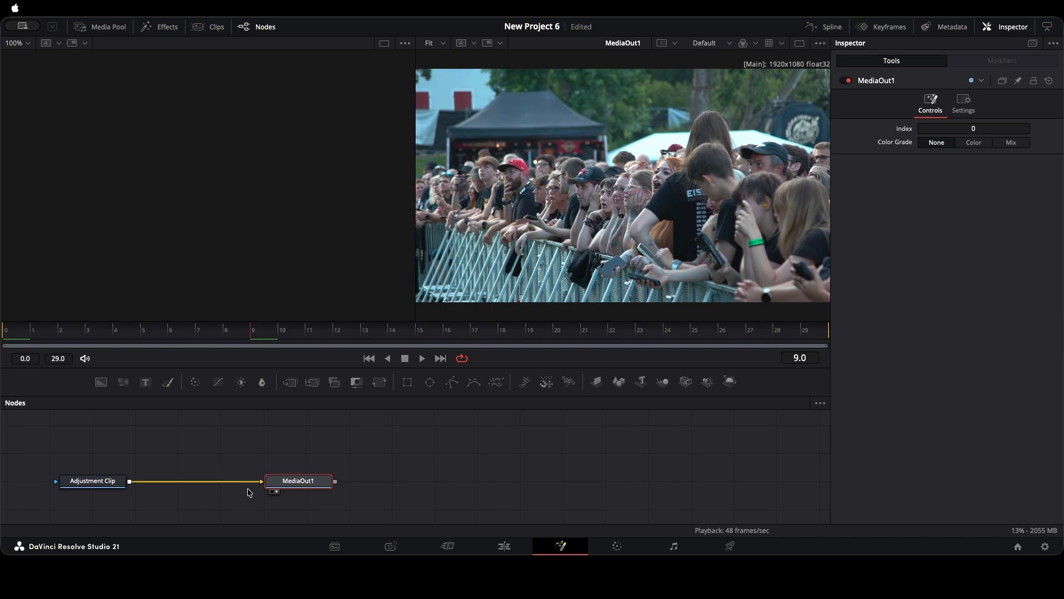
drag(279, 482, 364, 482)
drag(90, 484, 119, 486)
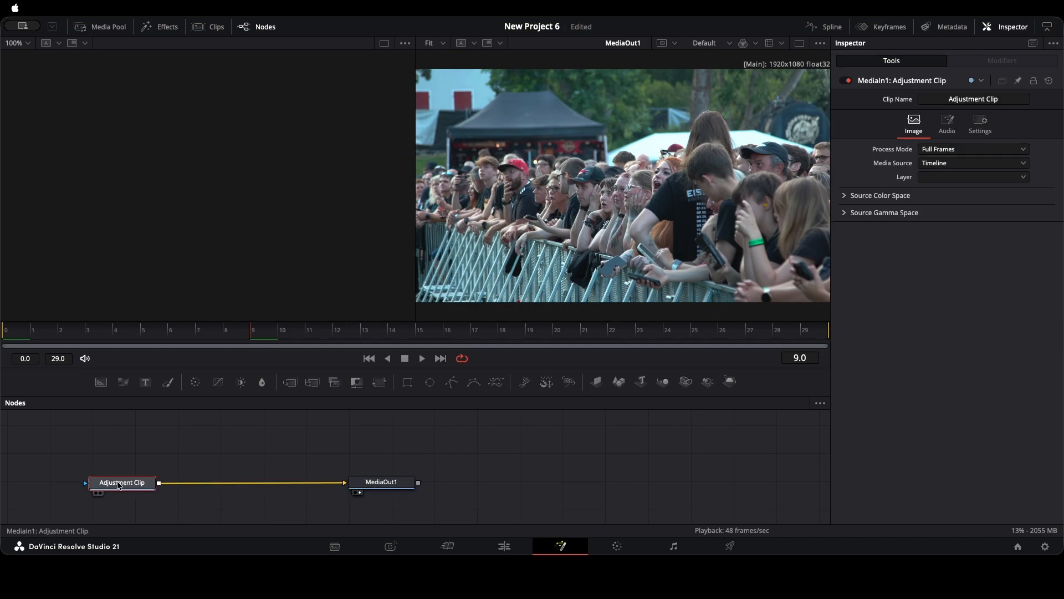
Add a Camera Shake (CShk) node between Adjustment Clip and MediaOut1, shift MediaOut1 further away, and select the shake node
key(shift+space)
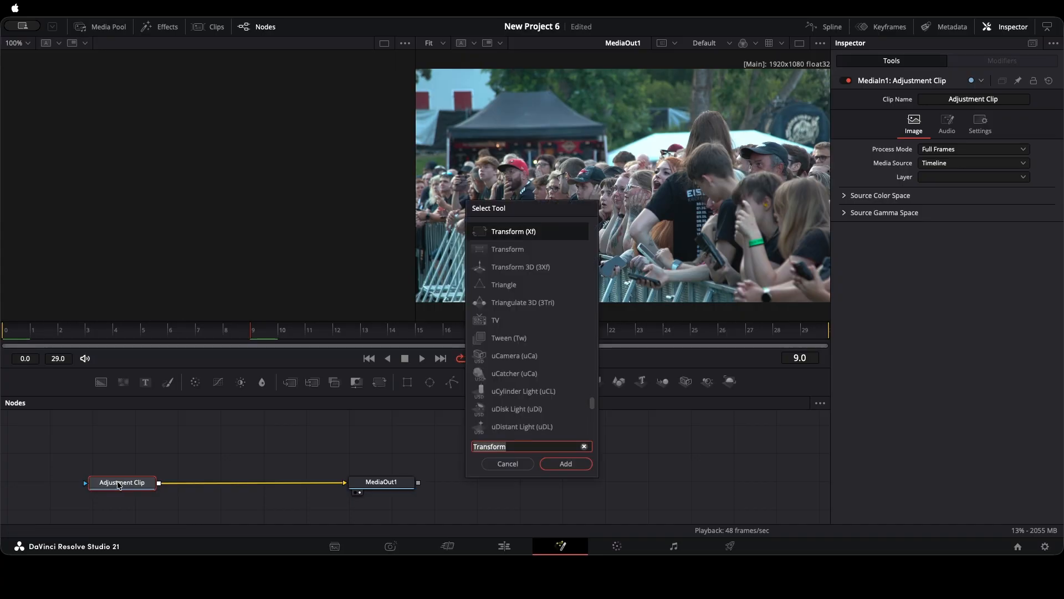
text(camera)
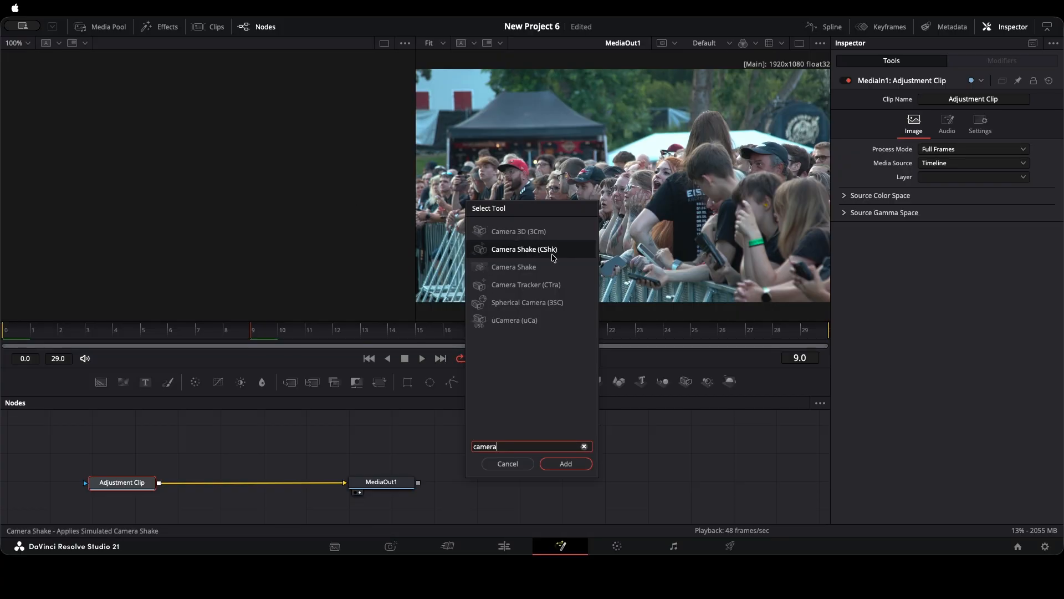
click(536, 251)
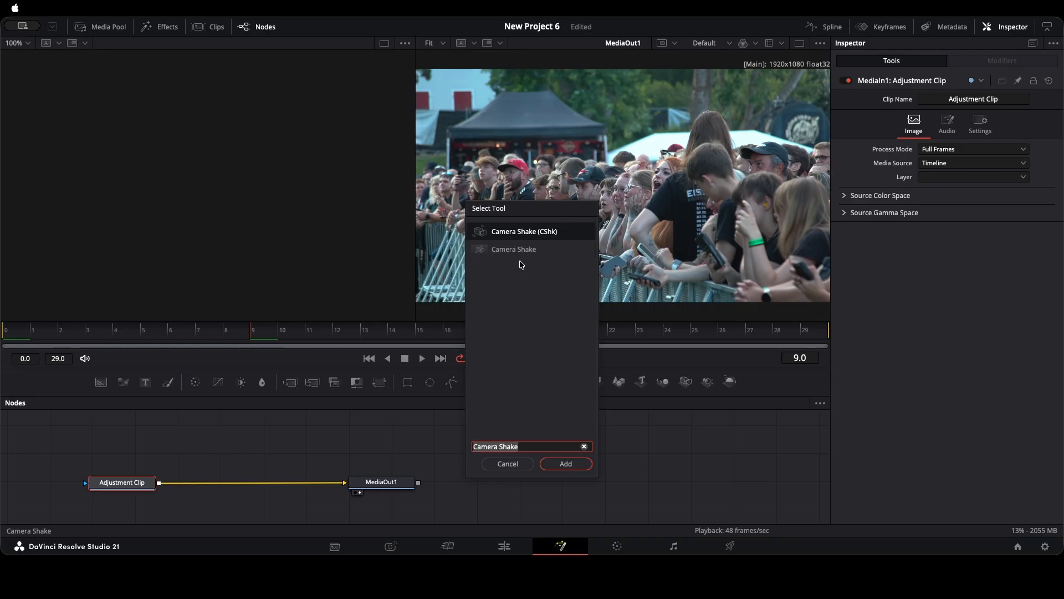
click(565, 463)
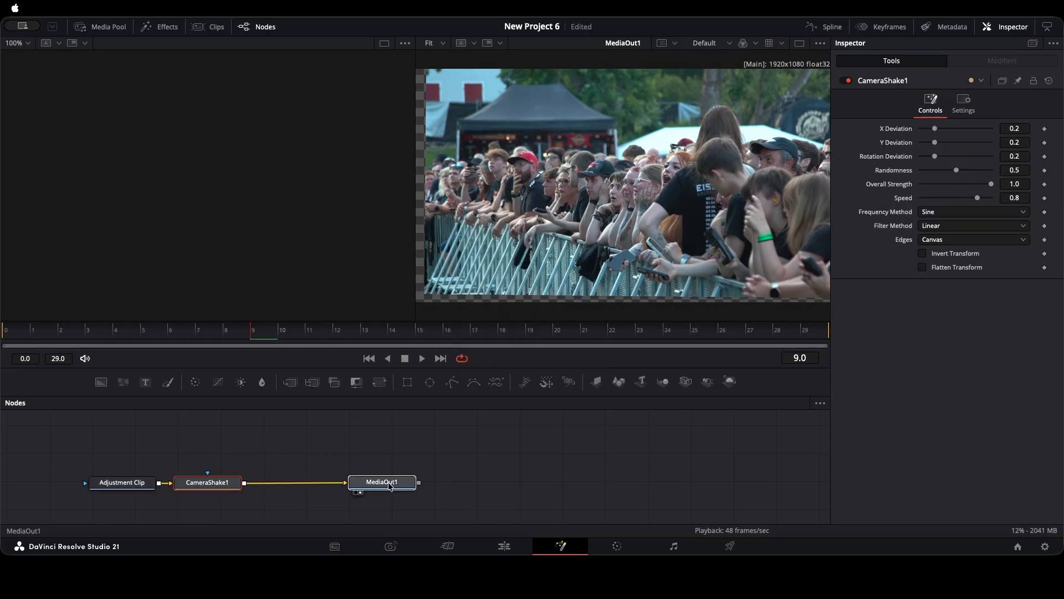
drag(390, 486, 426, 486)
click(213, 483)
Preview the default camera shake from around frame 3, and return the playhead to frame 0
click(238, 332)
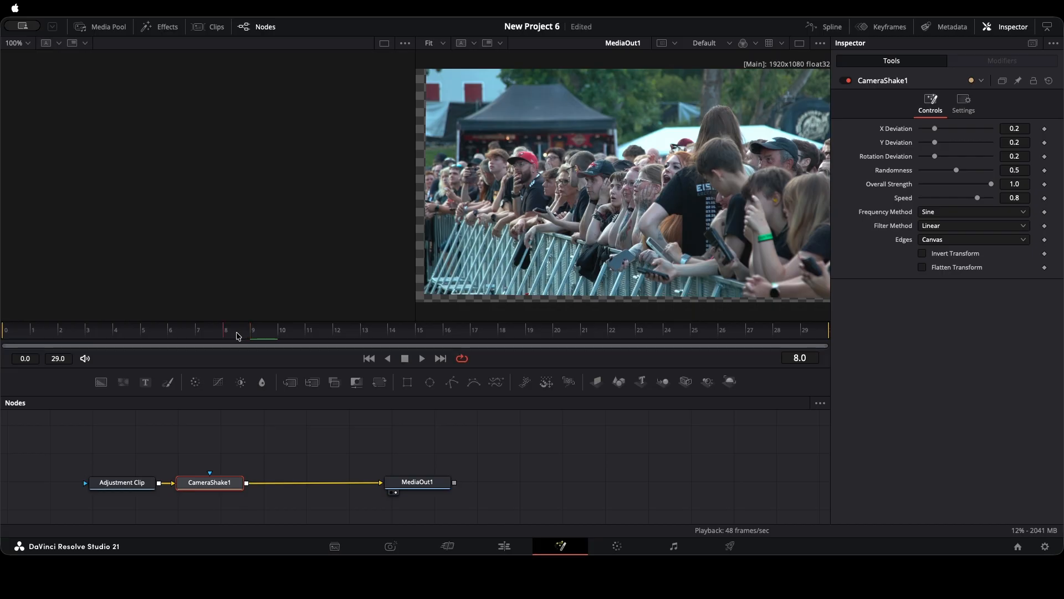
click(83, 335)
key(space)
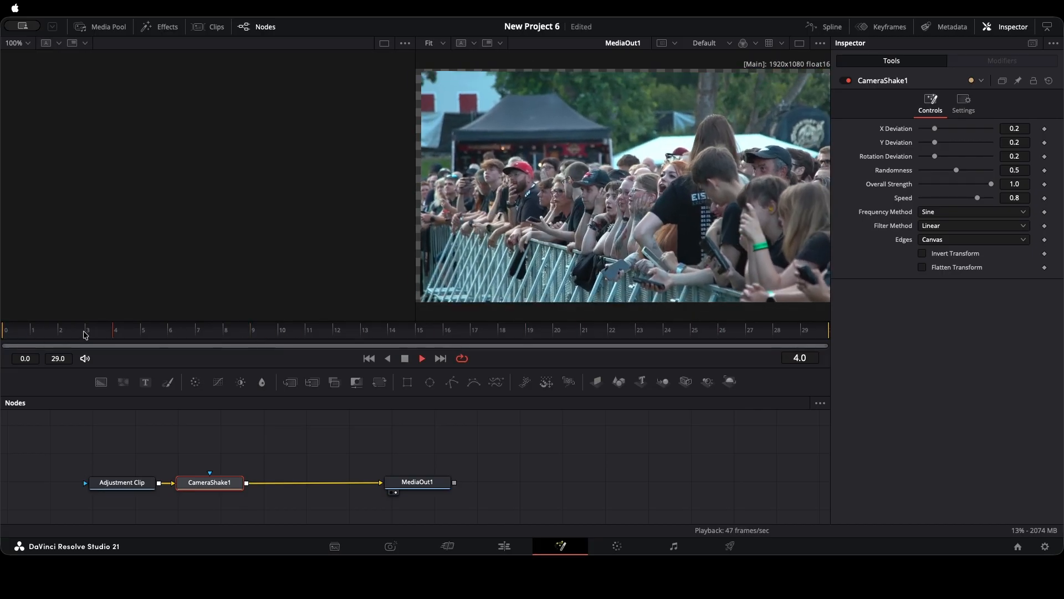
key(space)
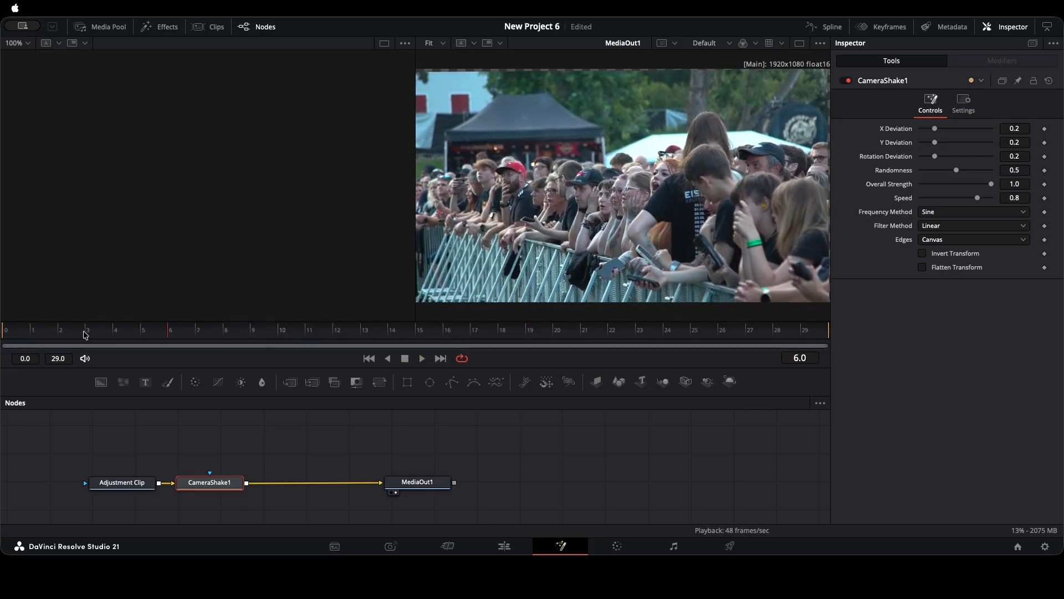
drag(177, 333, 1, 348)
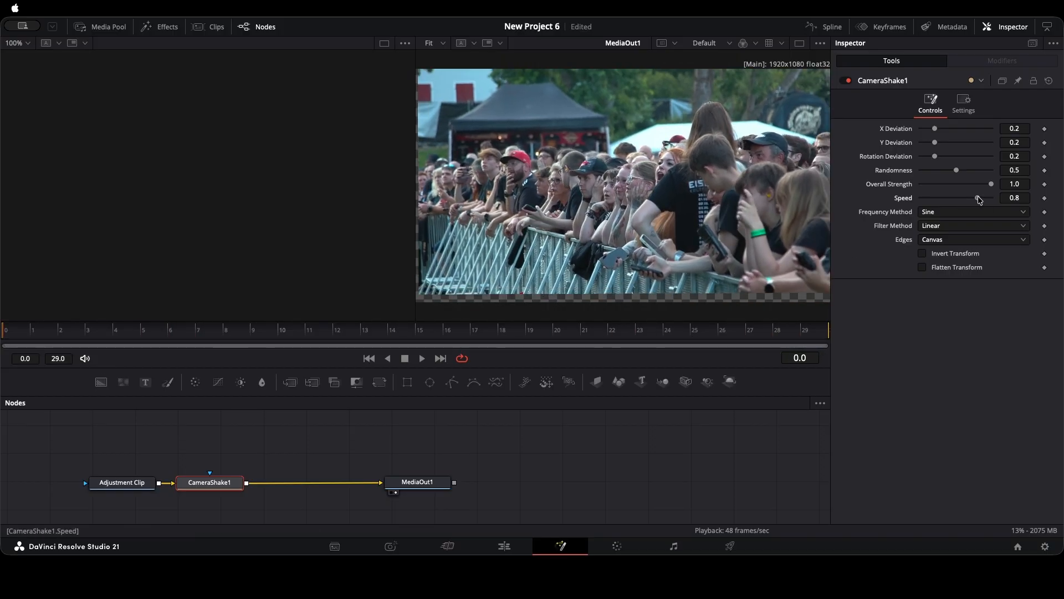
Set the camera shake's Speed to 1.0 and Overall Strength to 0.0, and preview the playback
drag(978, 199, 920, 184)
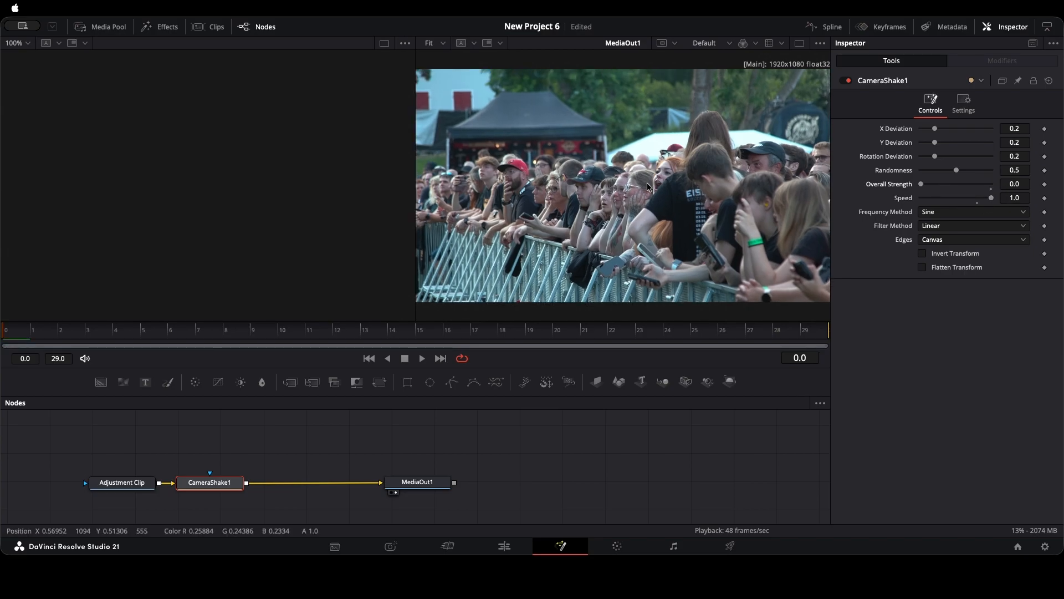
key(space)
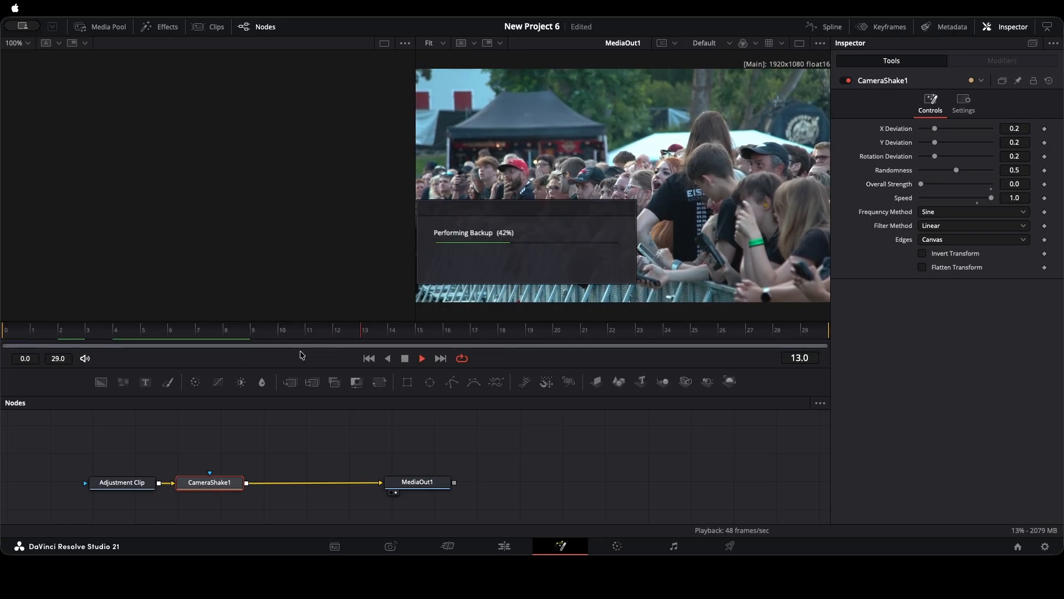
key(space)
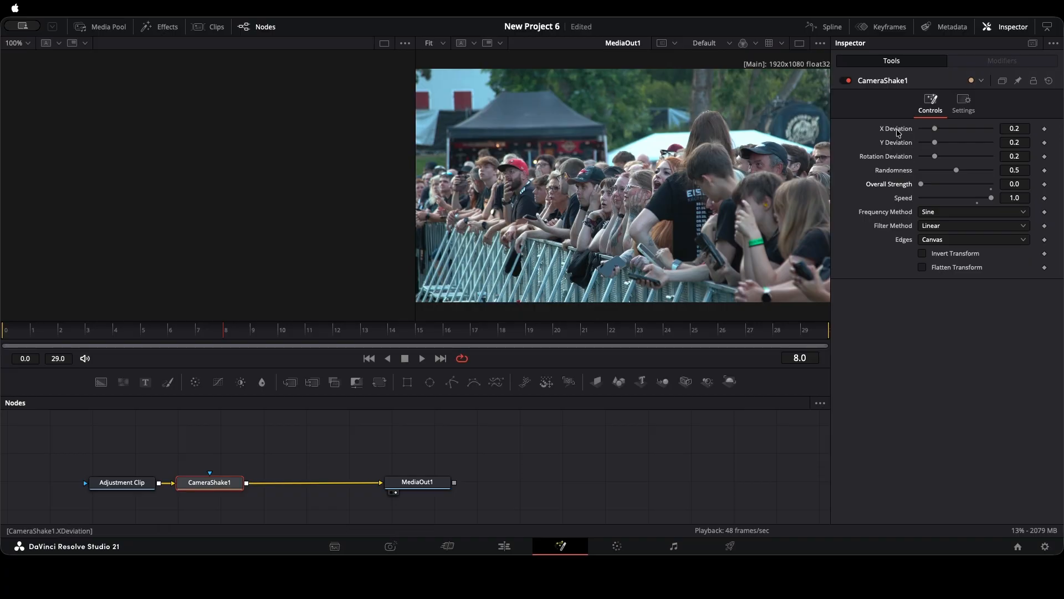
Drive Rotation Deviation with the expression YDeviation/3 and test the link by varying Y Deviation
right_click(890, 160)
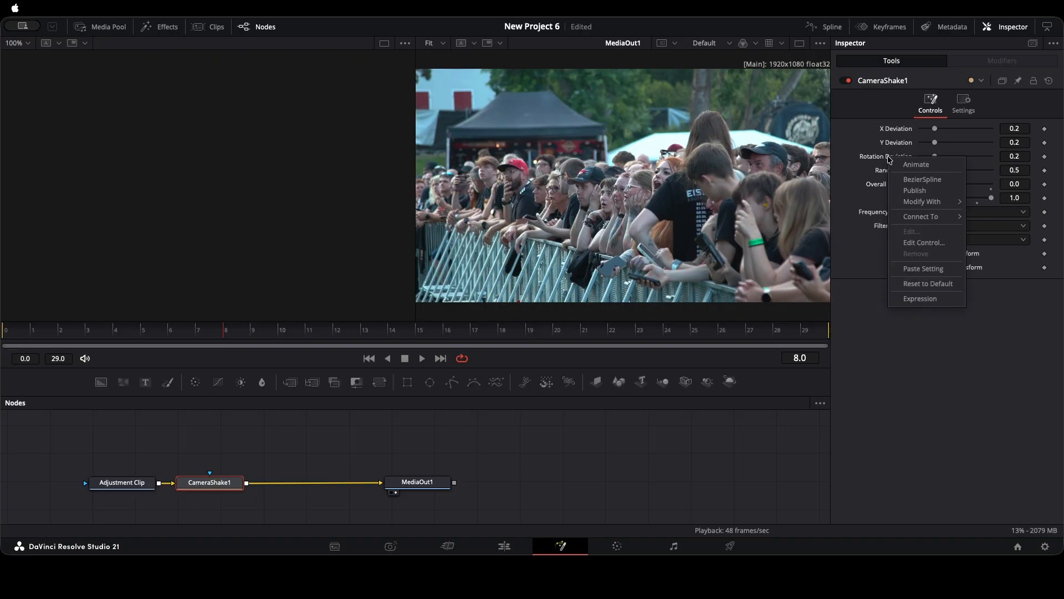
click(921, 299)
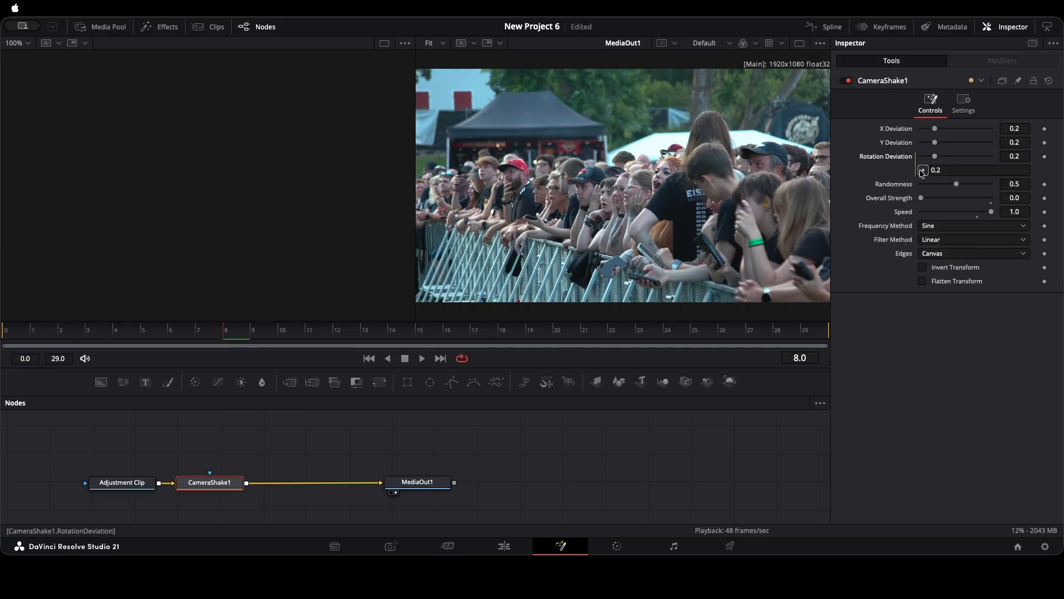
drag(923, 170, 899, 144)
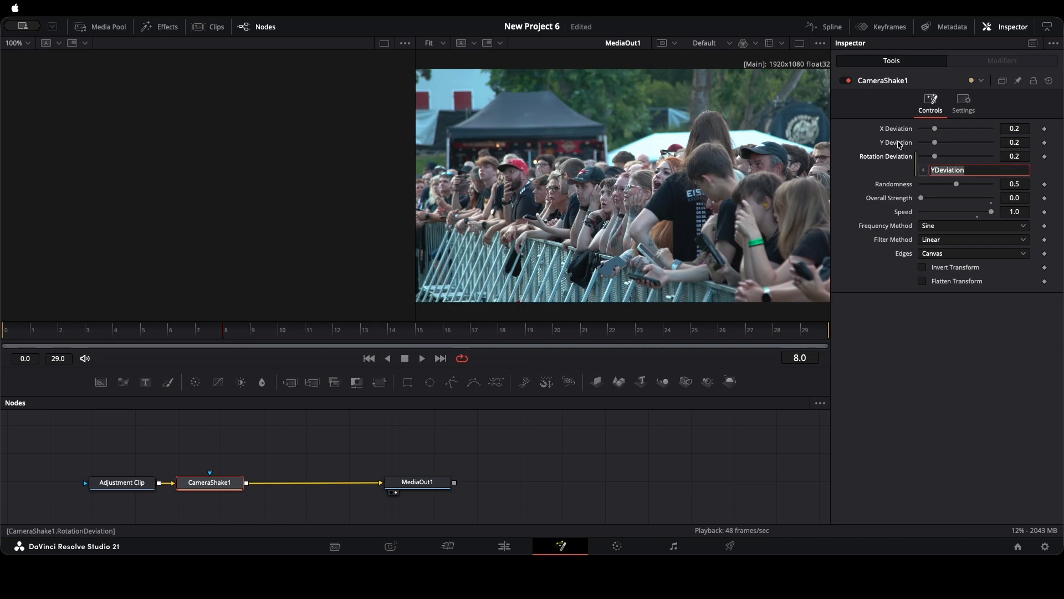
click(971, 170)
text(/3)
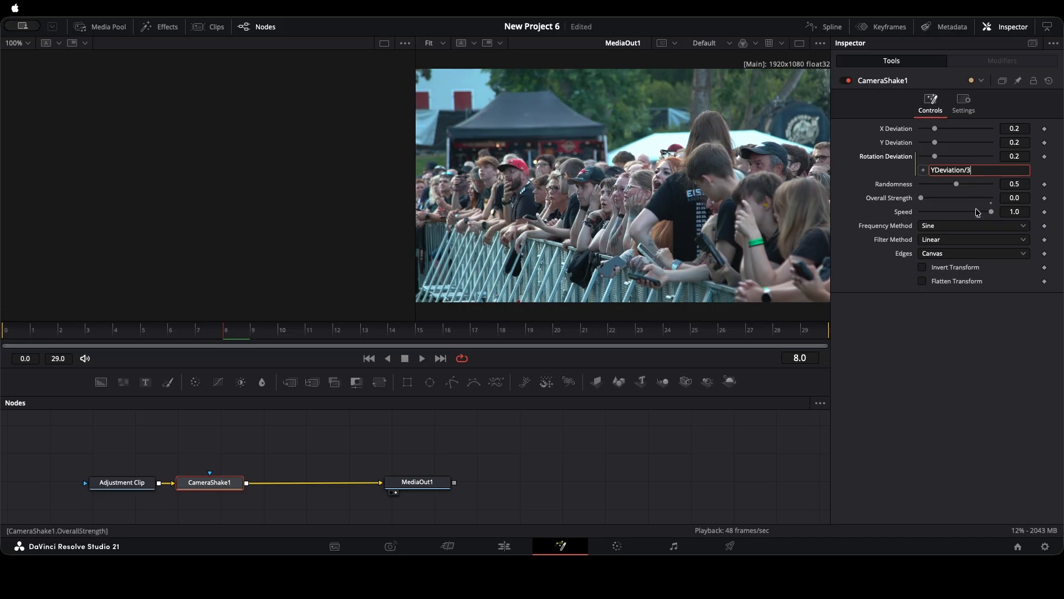
key(Return)
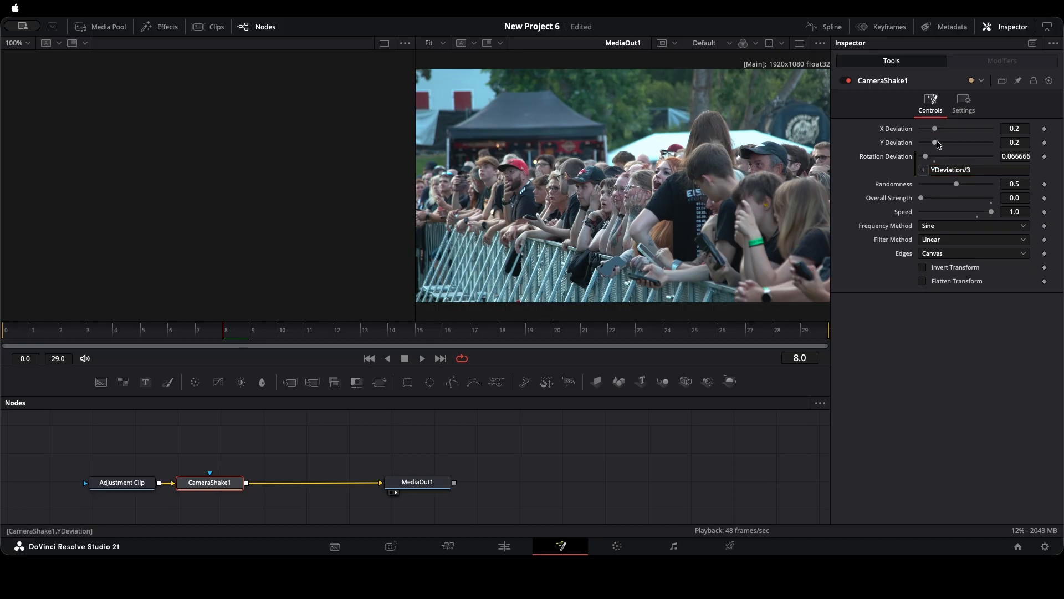
drag(935, 145, 944, 144)
click(934, 148)
Drive X Deviation with the expression YDeviation/3, linked from the Y Deviation parameter
right_click(898, 130)
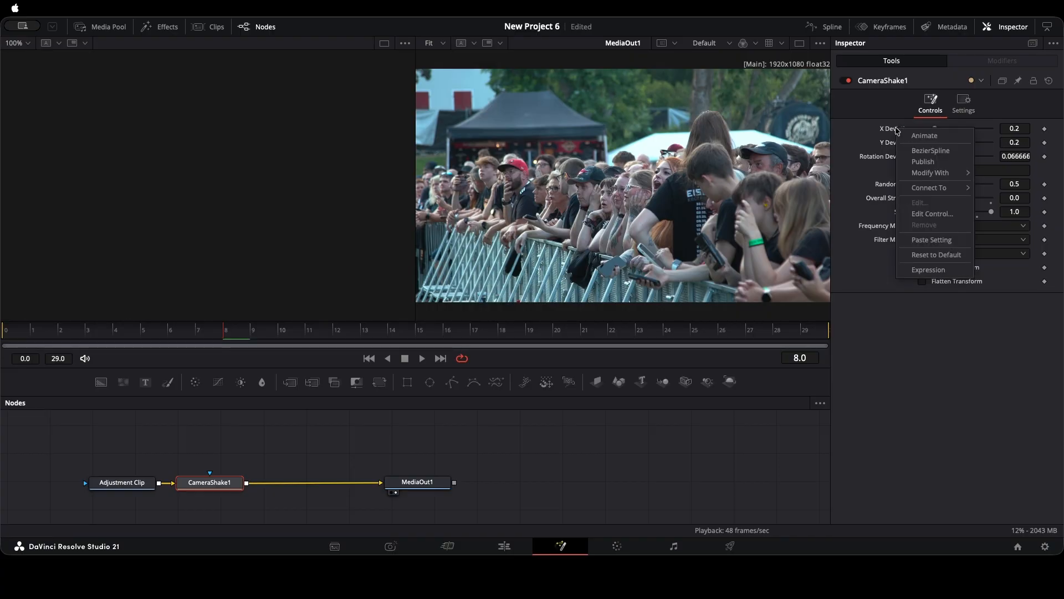
click(941, 272)
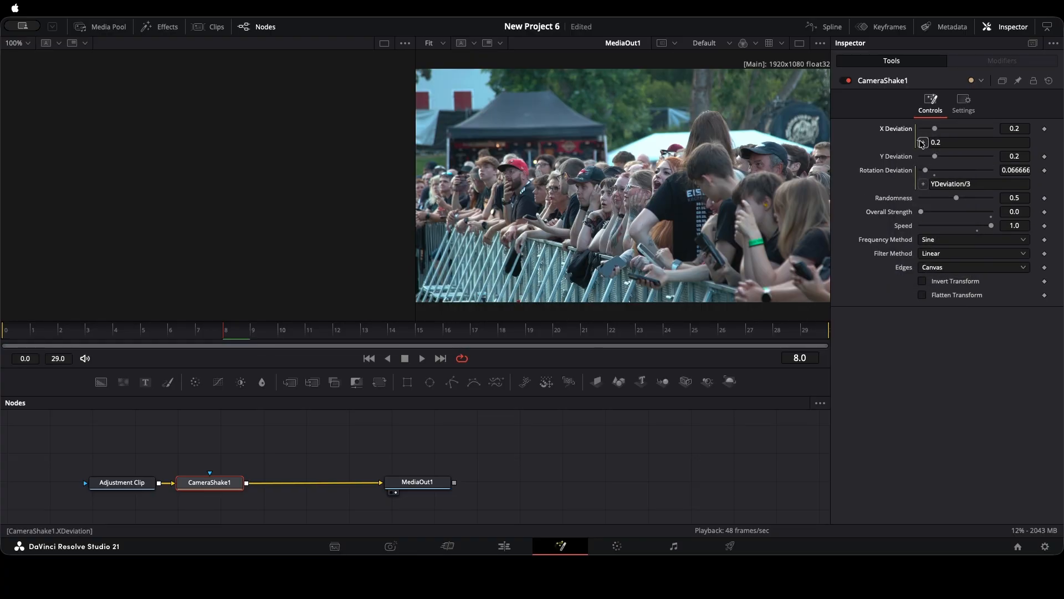
drag(922, 144, 892, 160)
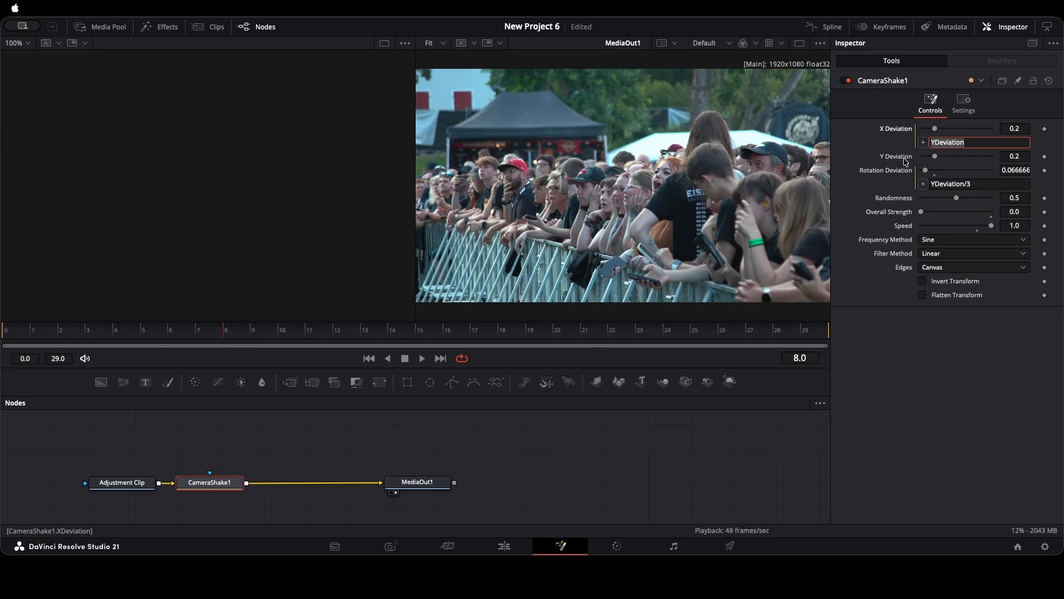
click(973, 142)
key(Tab)
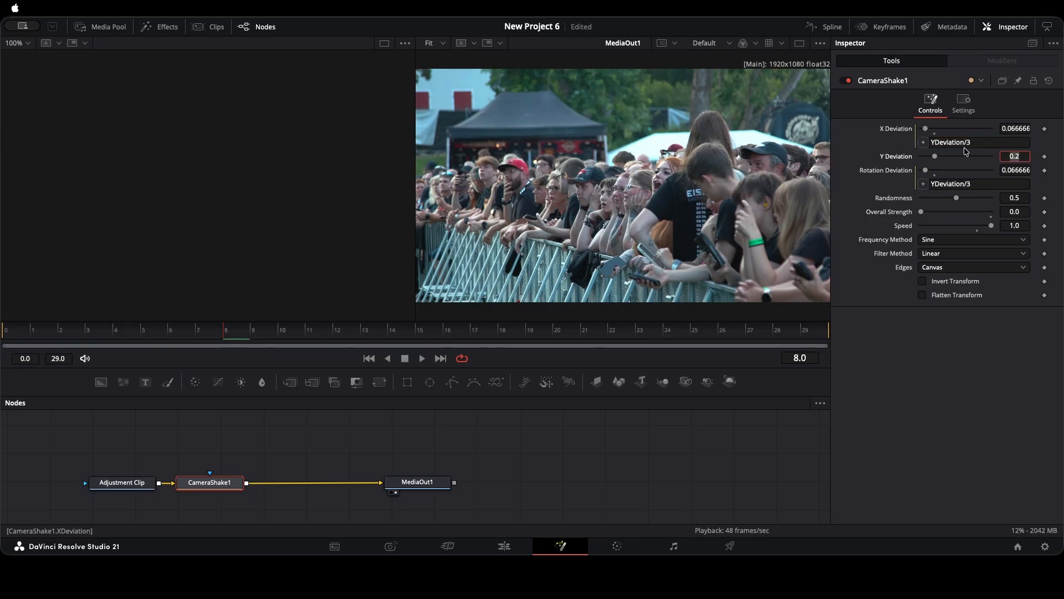
Set Y Deviation to 0.213 and play back the composition
drag(935, 157, 939, 160)
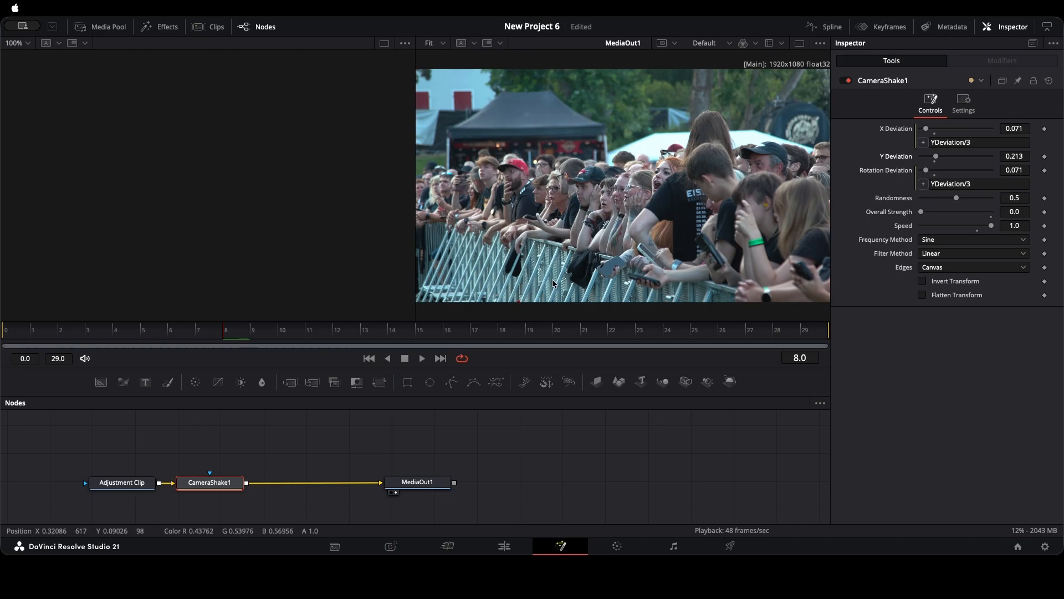
key(space)
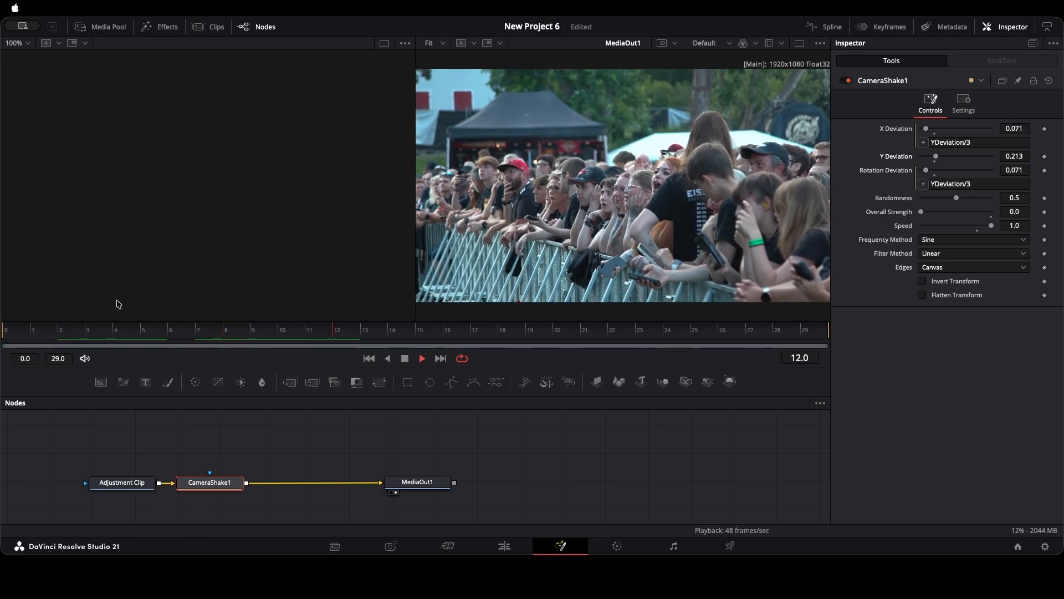
Keyframe the camera shake's Overall Strength at 0.0 on frame 0 and 1.0 on frame 29
key(space)
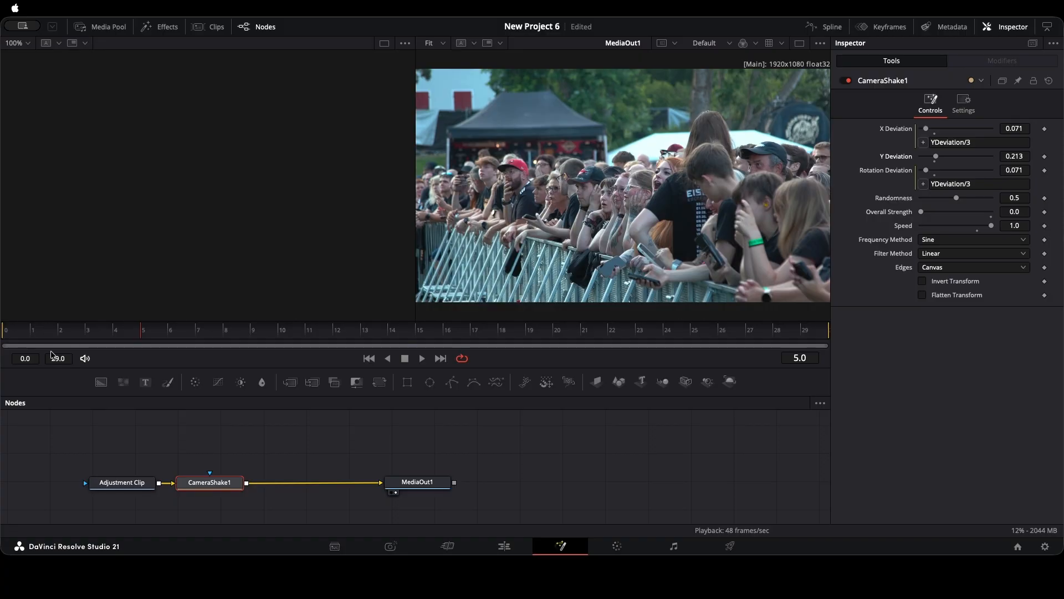
drag(136, 335, 5, 332)
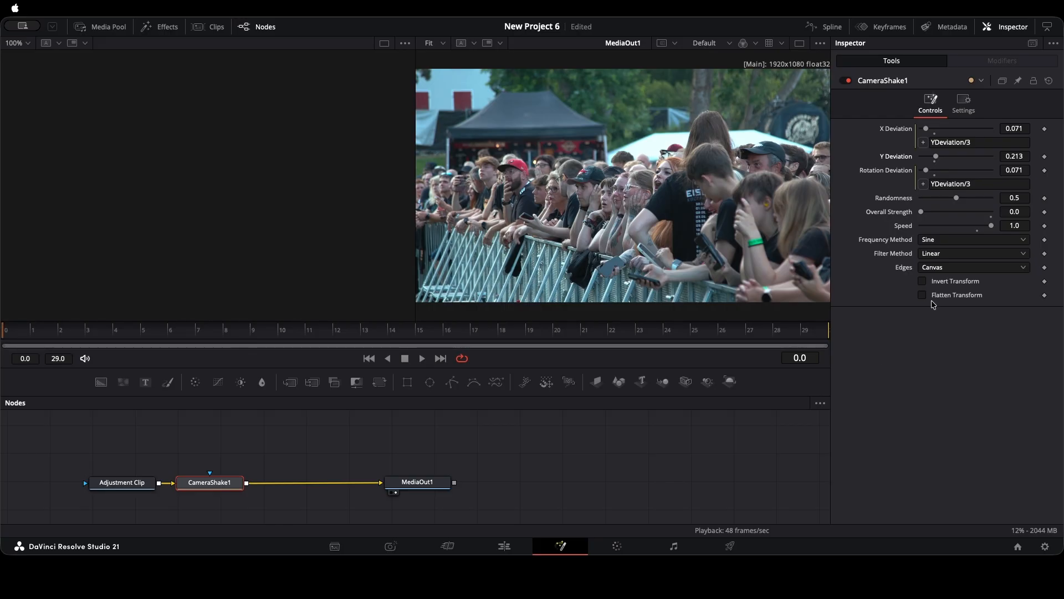
click(1044, 213)
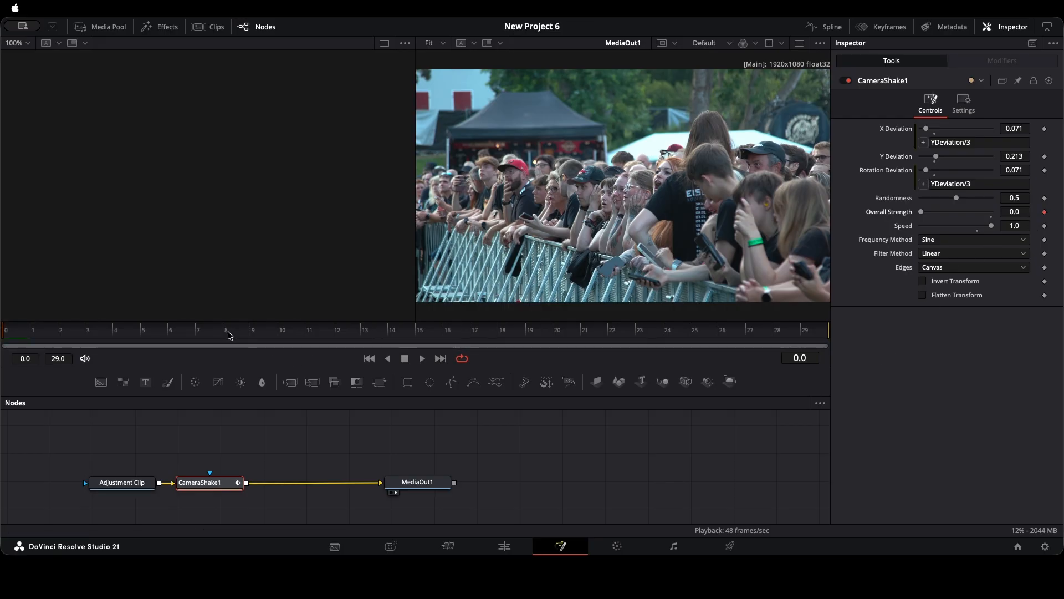
drag(230, 335, 863, 356)
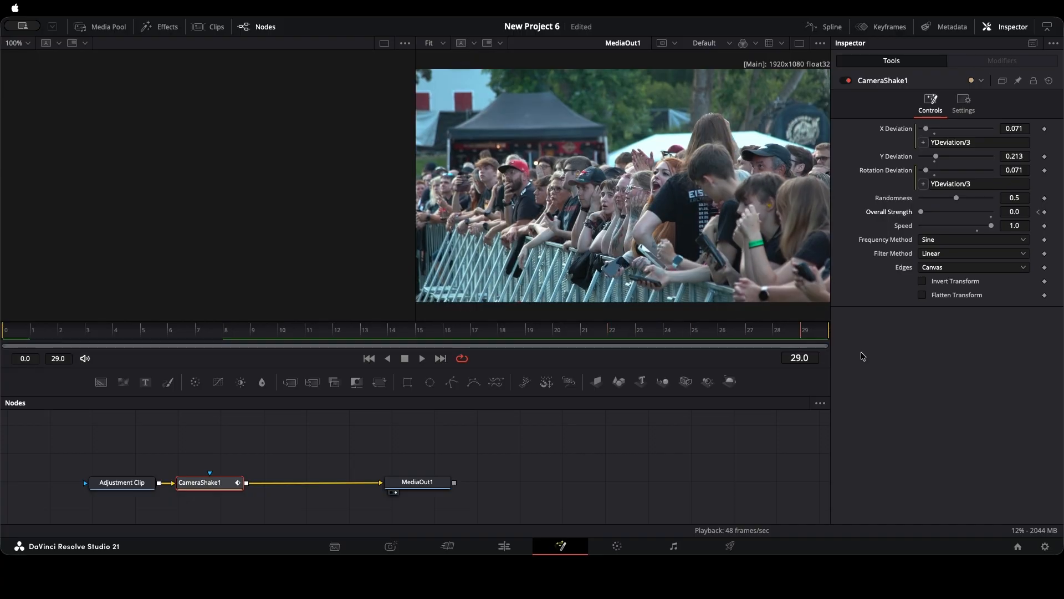
drag(921, 212, 992, 212)
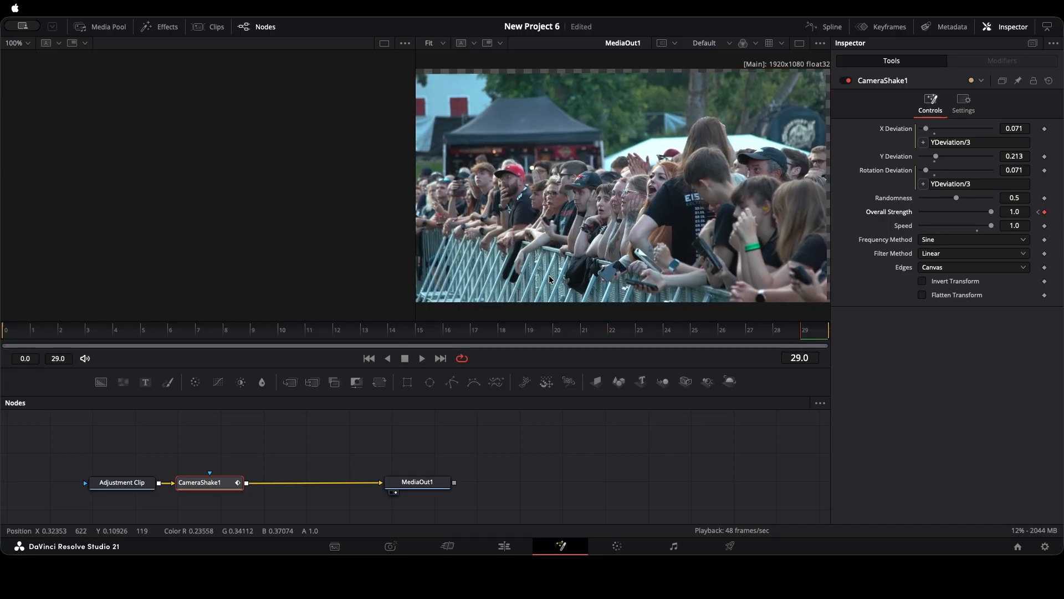
Play back the animated shake and lower the camera shake's Speed to 0.0
key(space)
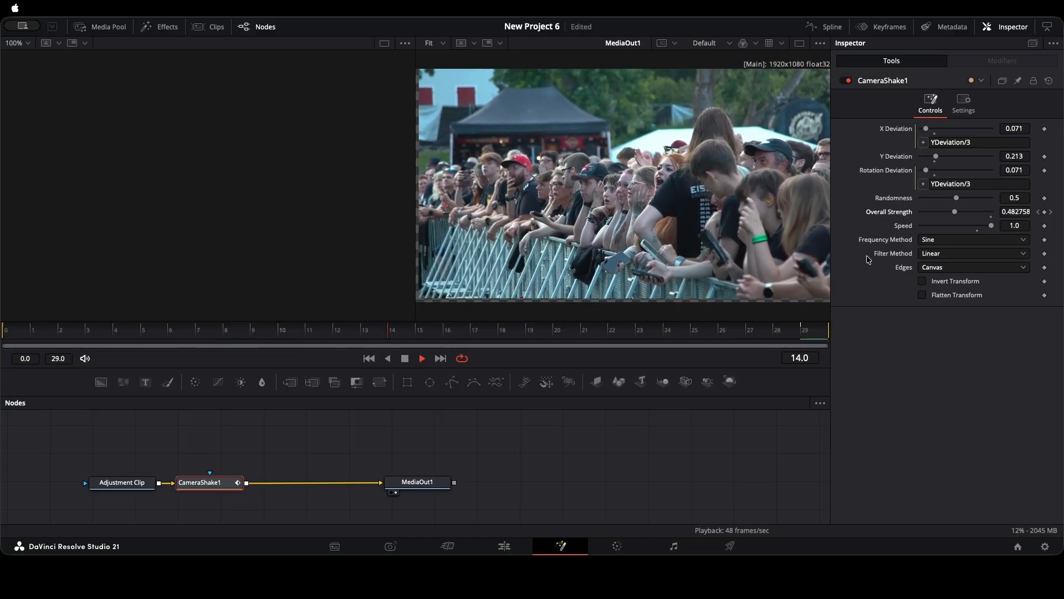
key(space)
key(space)
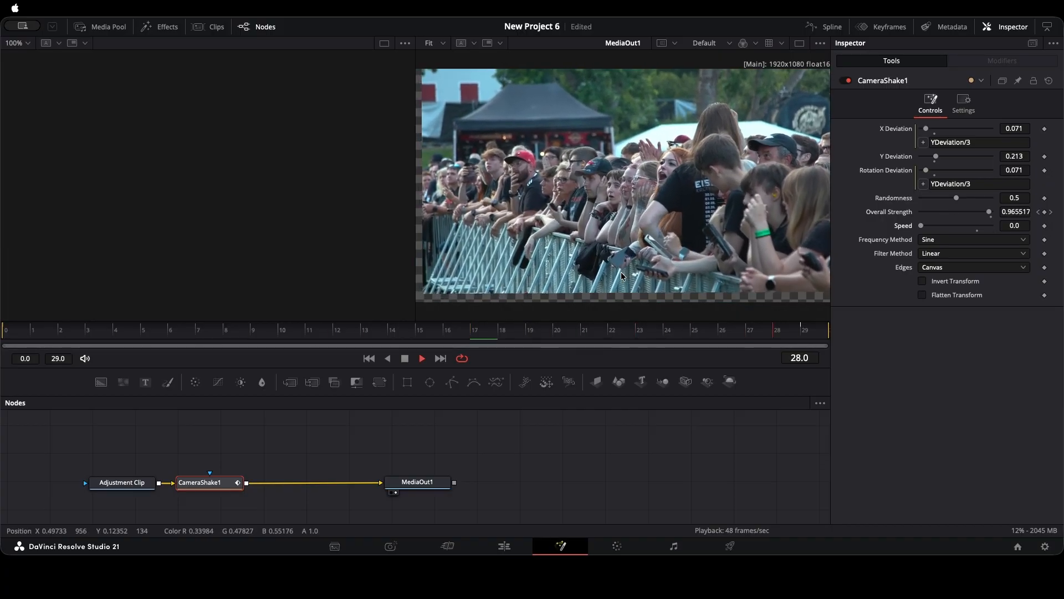
key(space)
key(space)
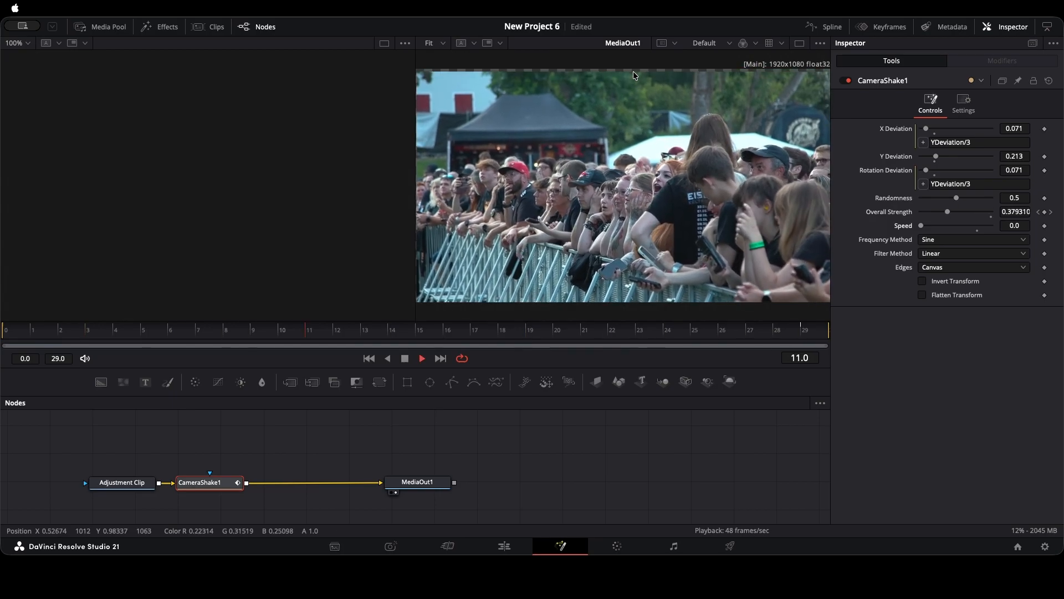
key(space)
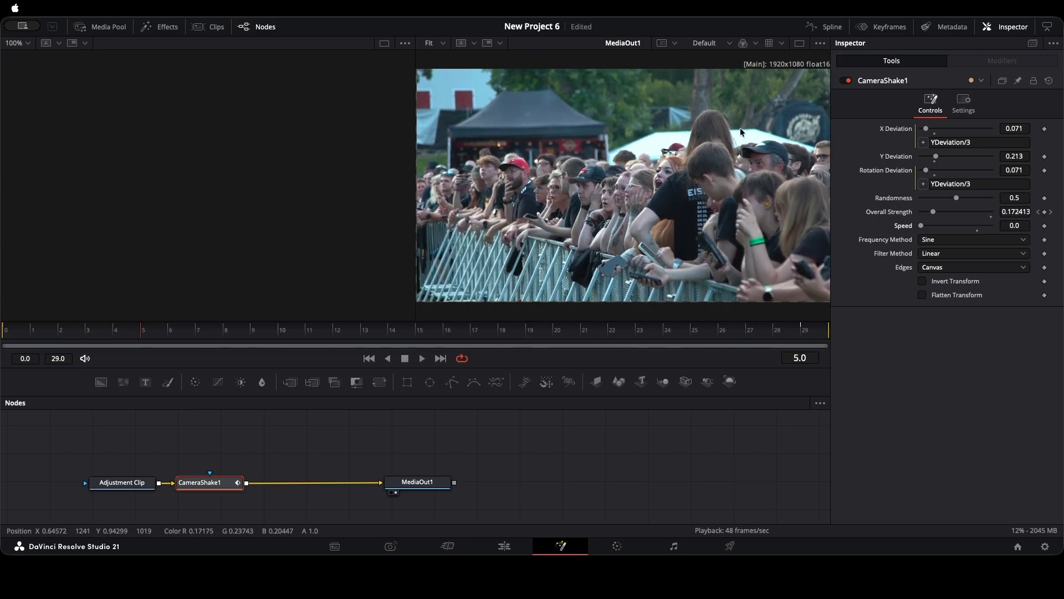
Set the camera shake's Edges to Mirror and play back the composition to check the frame borders
click(994, 269)
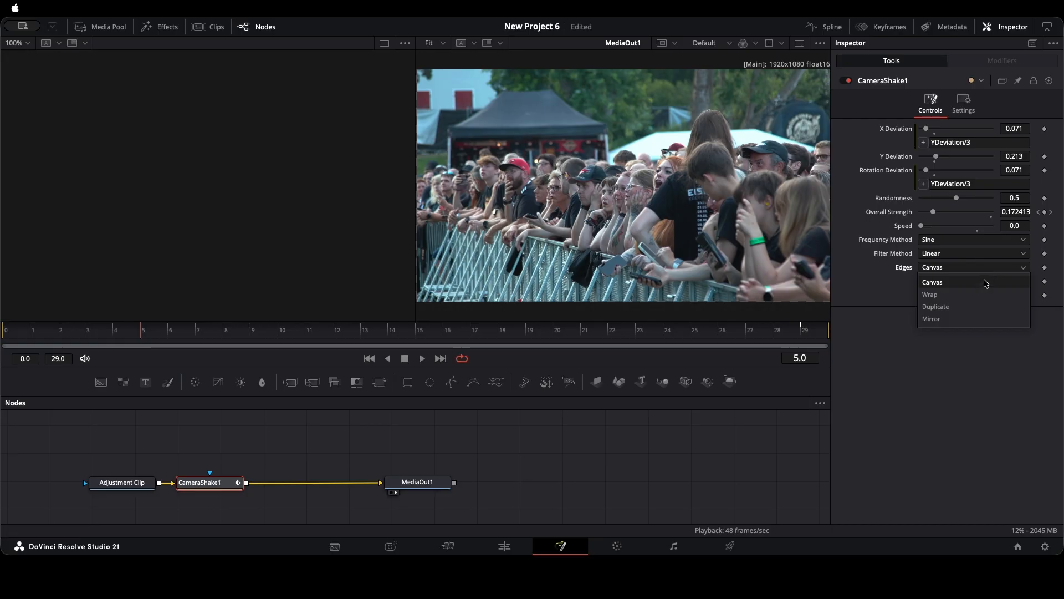
click(951, 319)
drag(224, 331, 171, 330)
key(space)
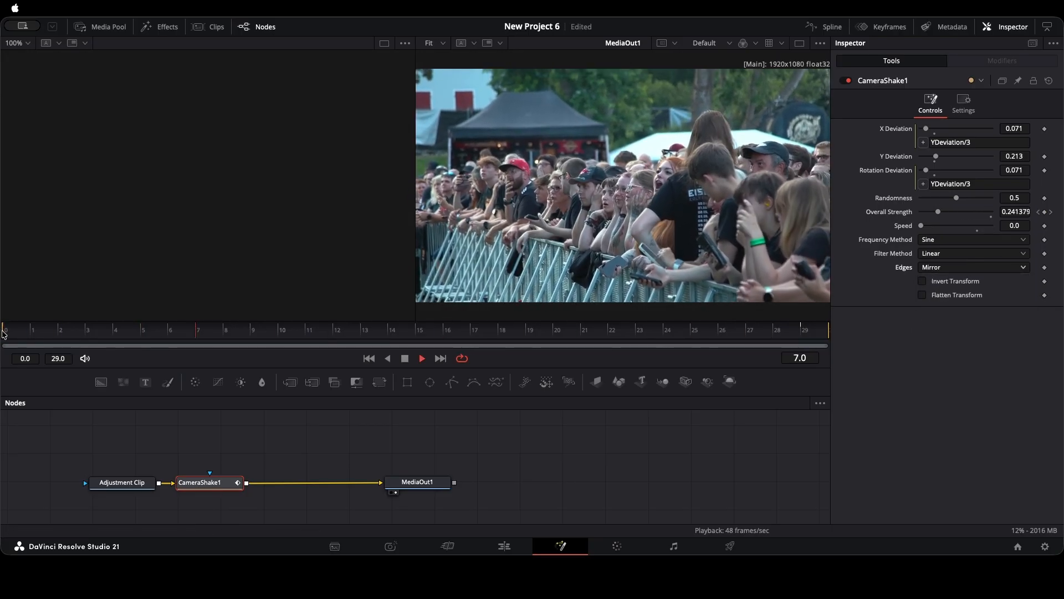
key(space)
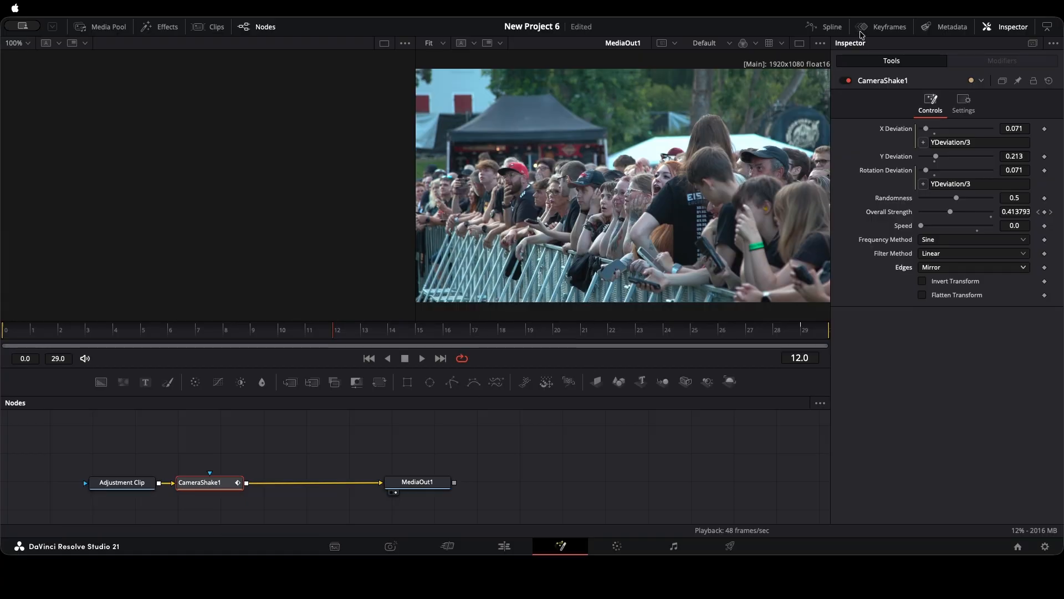
Show the camera shake's Overall Strength curve in the Spline editor and fit it to the view
click(826, 27)
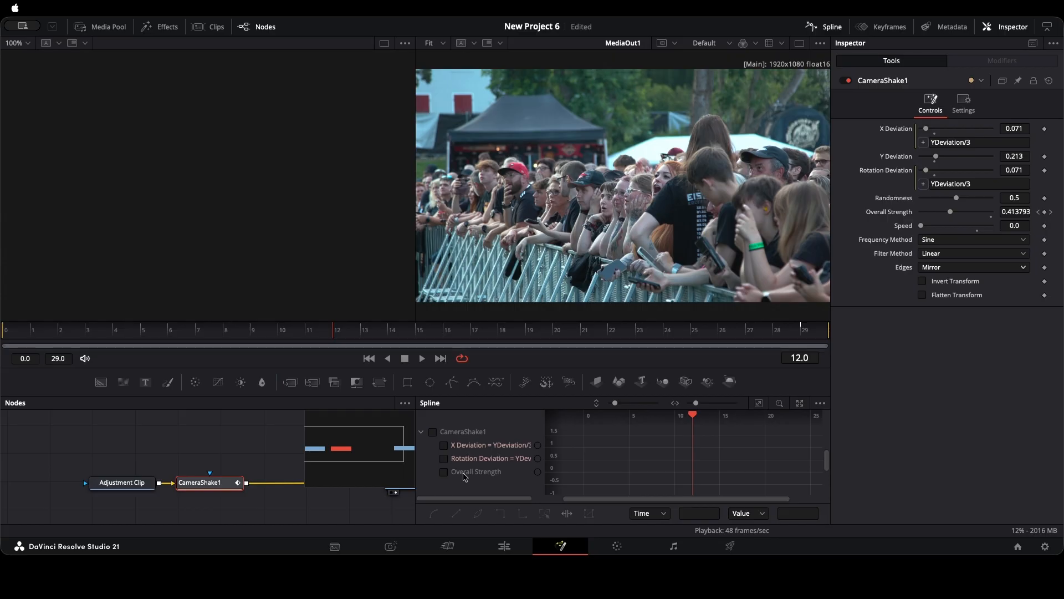
click(443, 470)
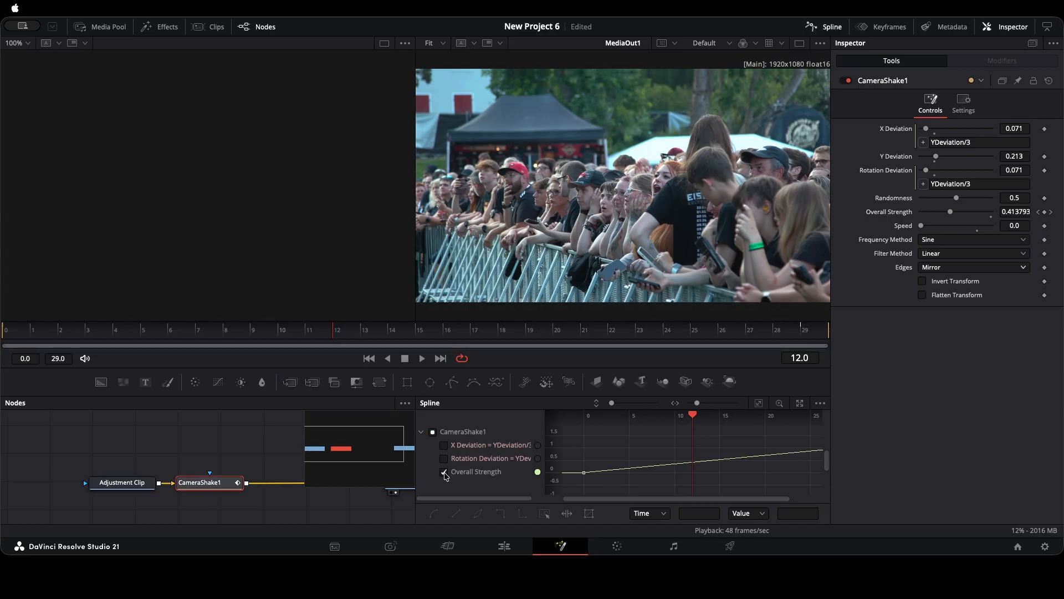
click(759, 403)
Smooth the Overall Strength curve, adjust its handles for a slow start and steep finish, and preview the playback
key(super+a)
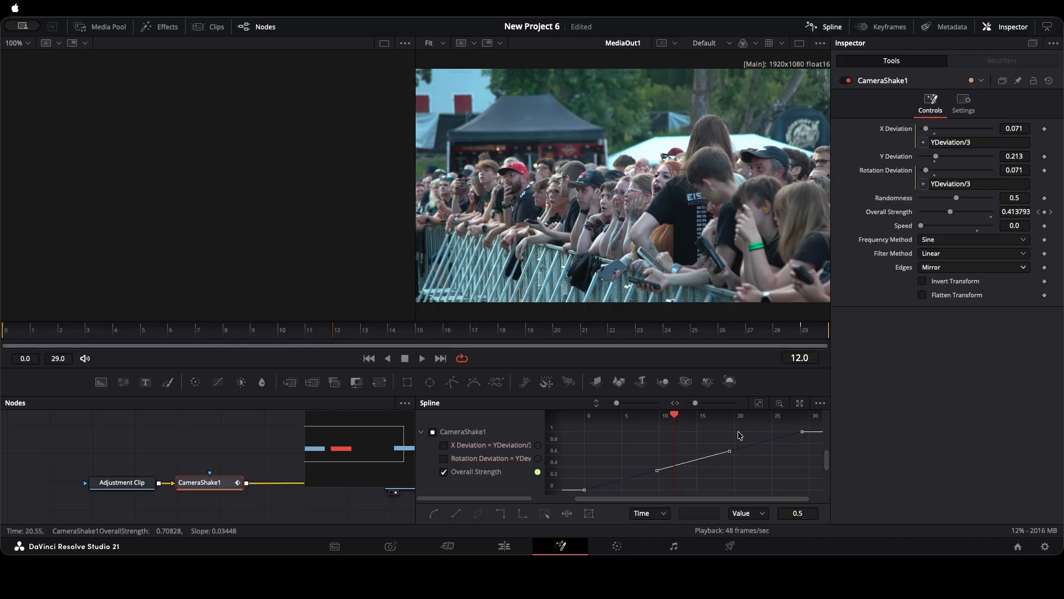
key(s)
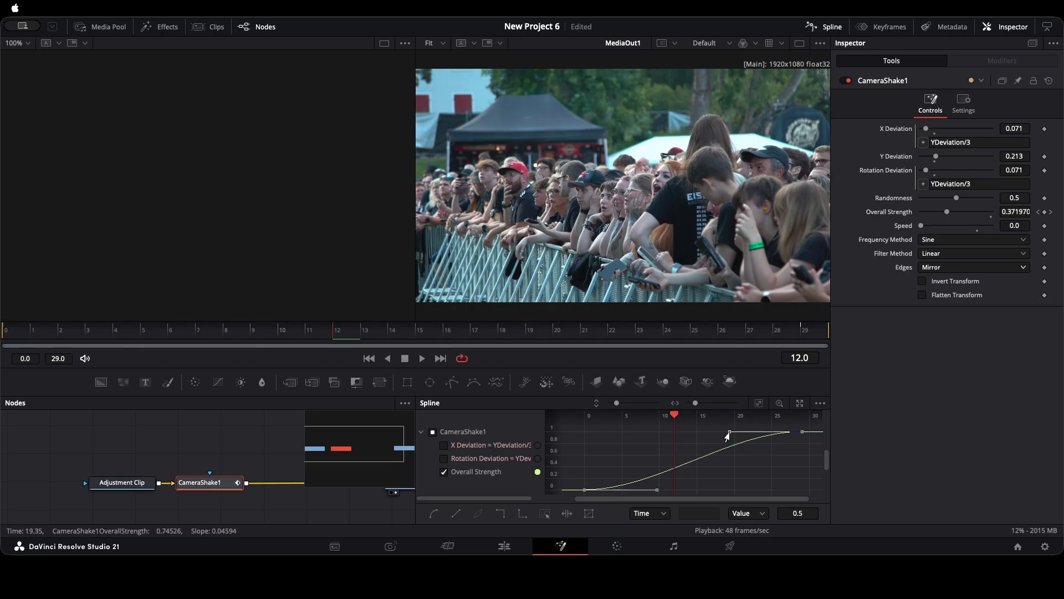
drag(729, 432, 781, 473)
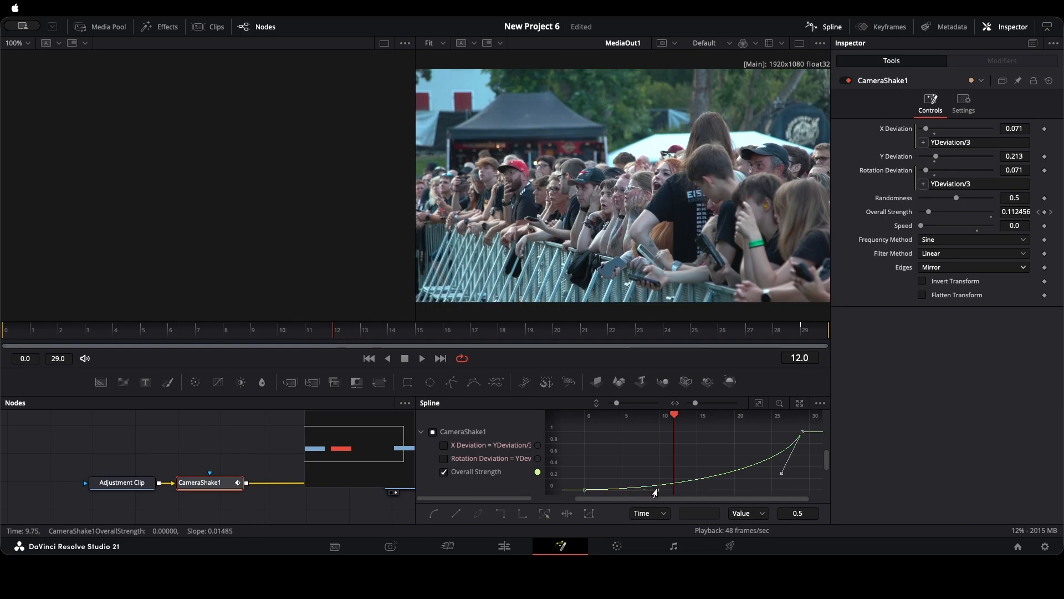
drag(656, 489, 670, 491)
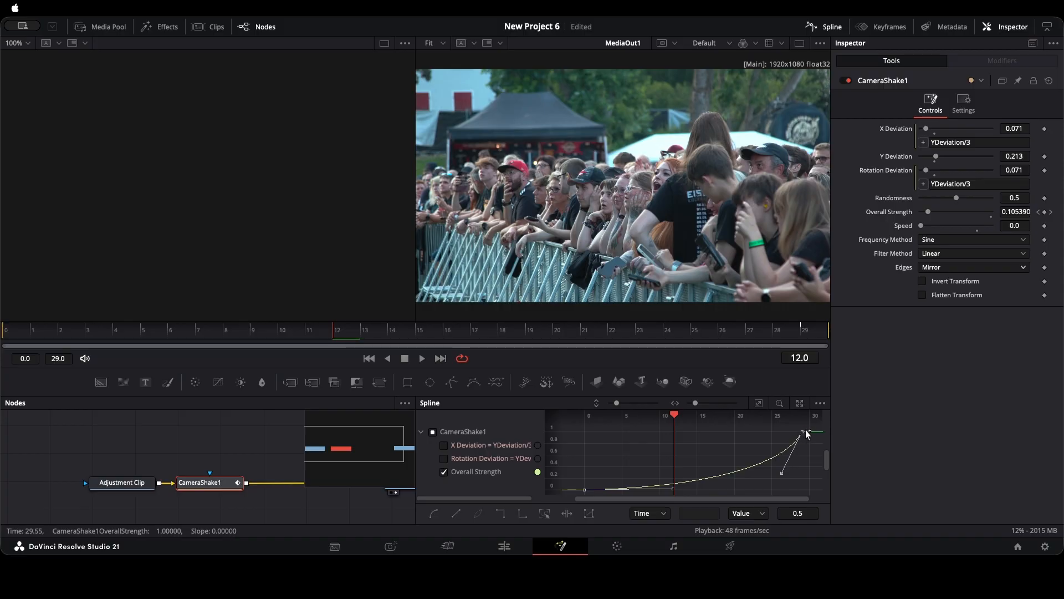
key(space)
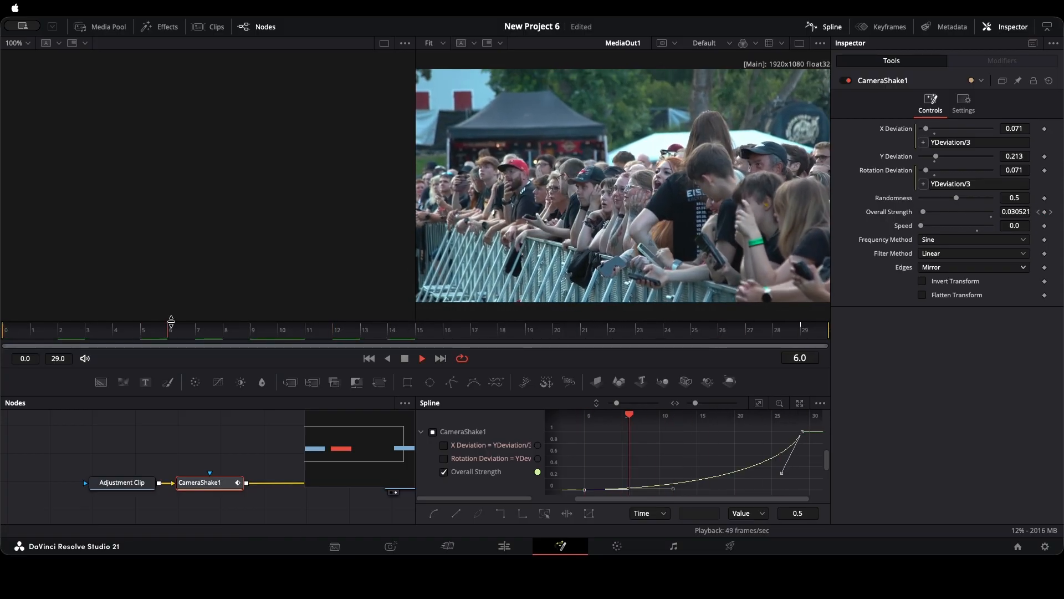
key(space)
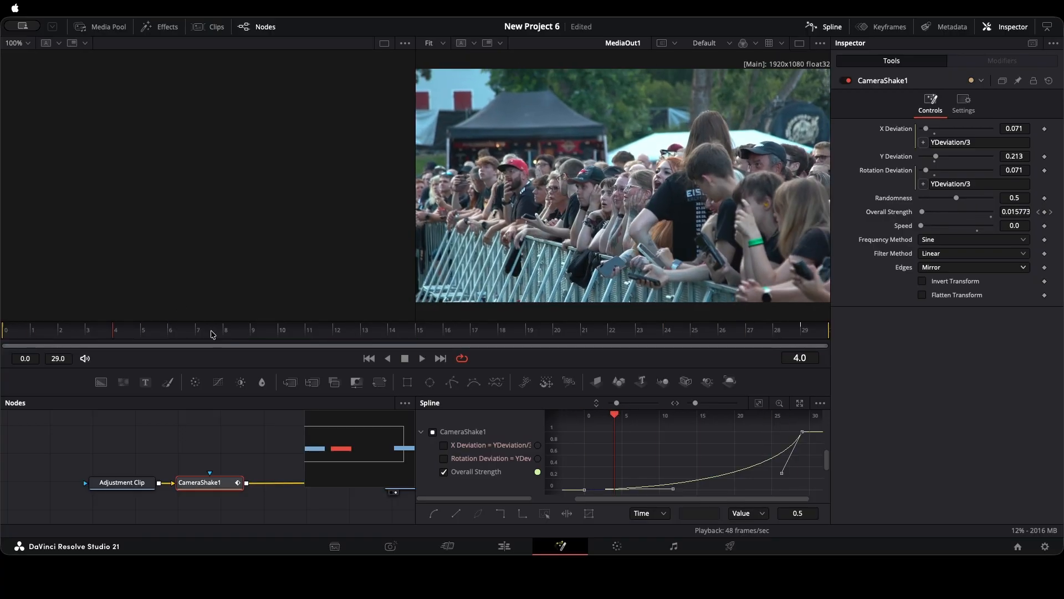
Space out the Adjustment Clip and CameraShake1 nodes and add a Transform node after CameraShake1
drag(133, 484, 72, 484)
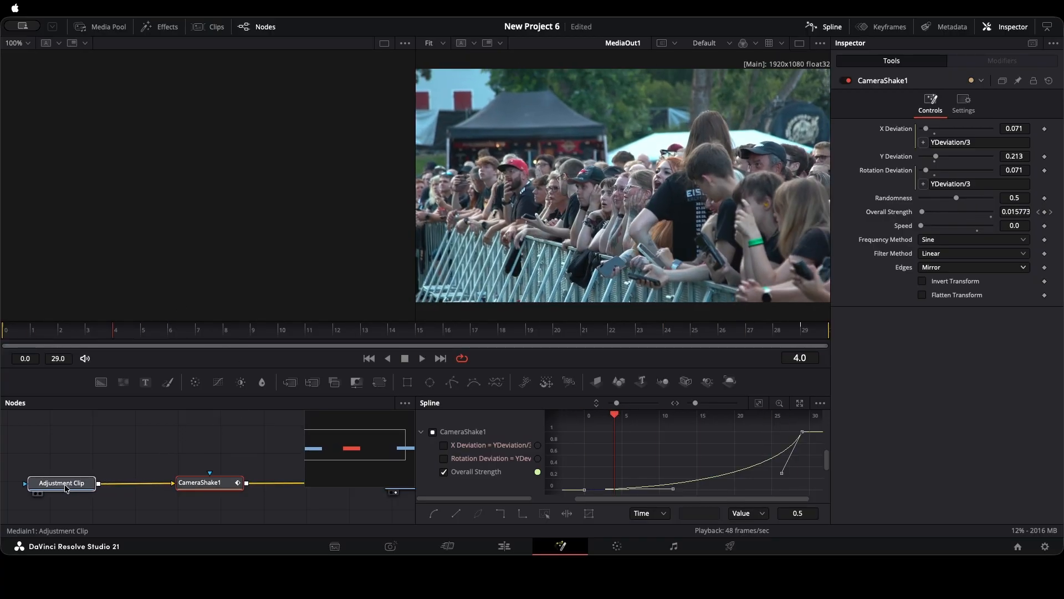
drag(192, 490, 156, 492)
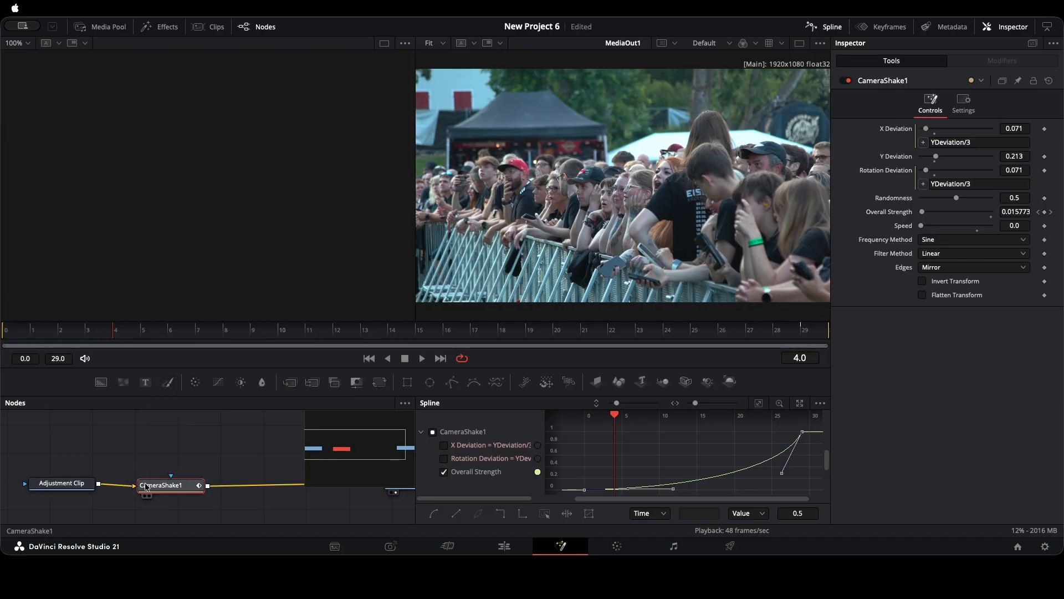
key(shift+space)
text(tra)
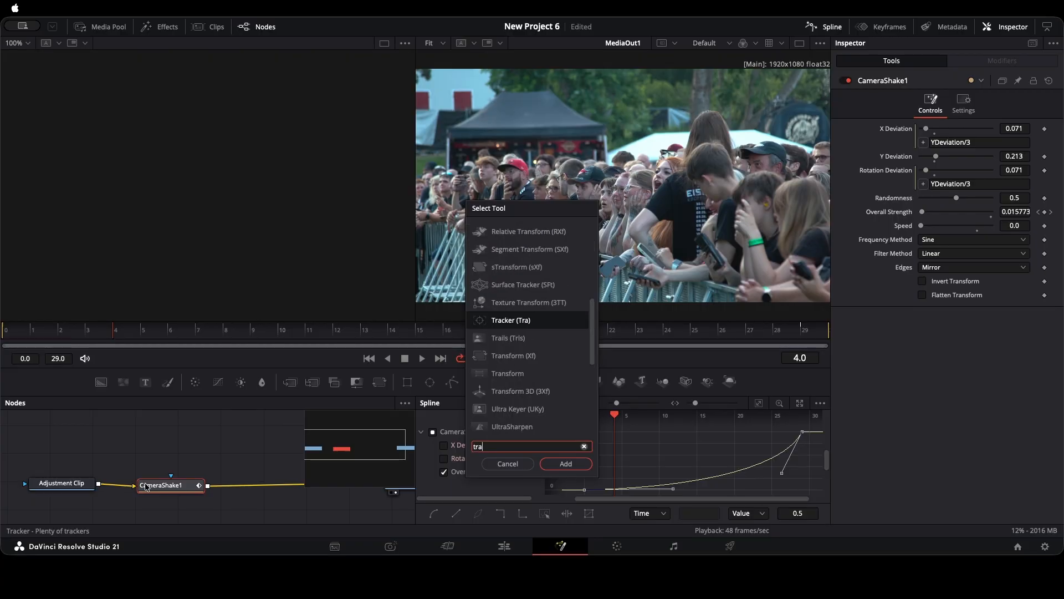
text(nsform)
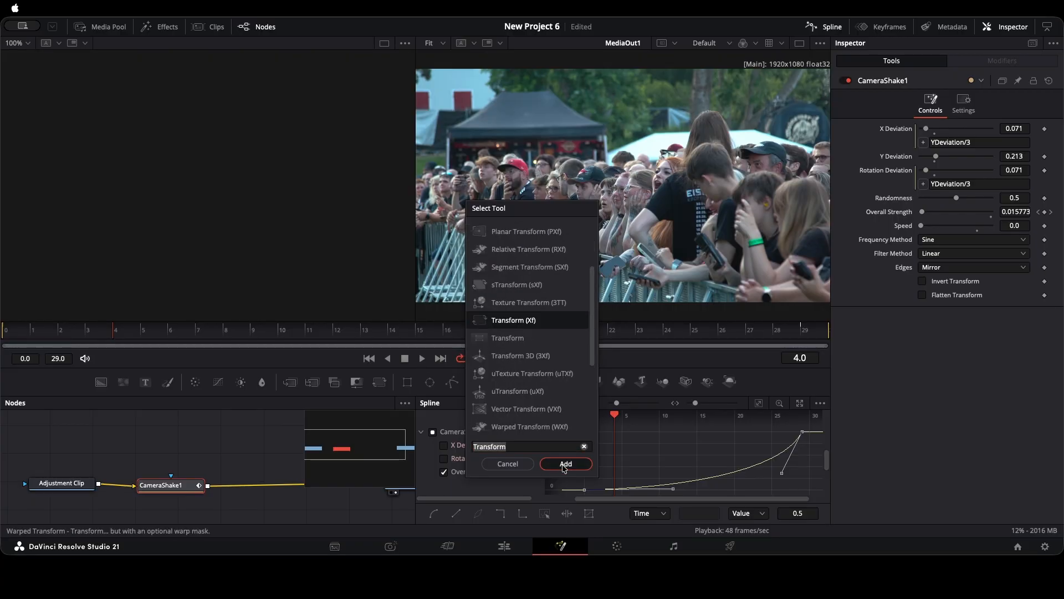
click(565, 464)
drag(263, 483, 272, 484)
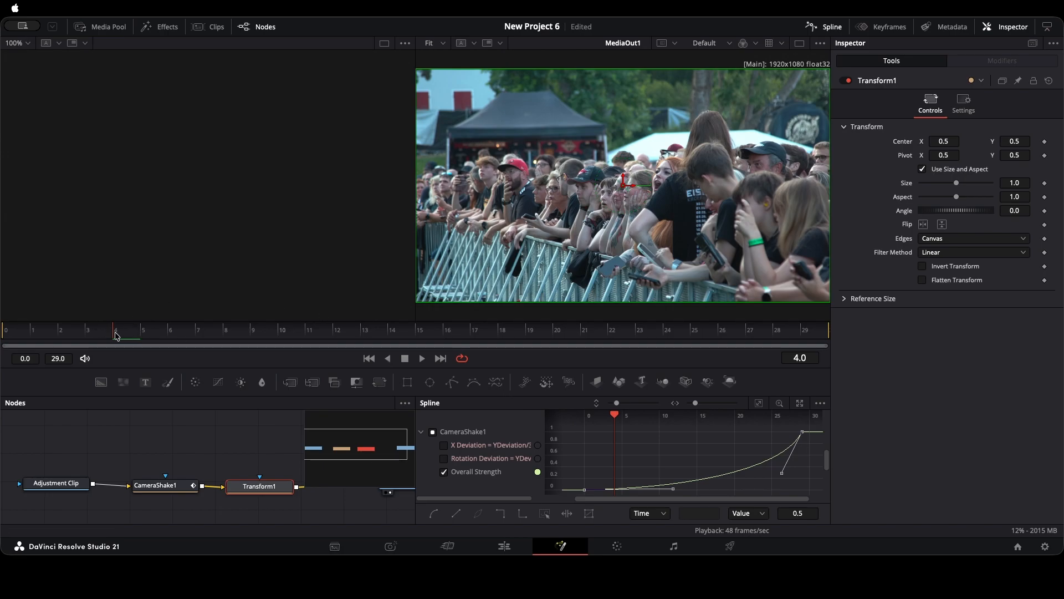
Keyframe the Transform node's Size at 1.0 on frame 0 and 1.05 on frame 29
click(7, 333)
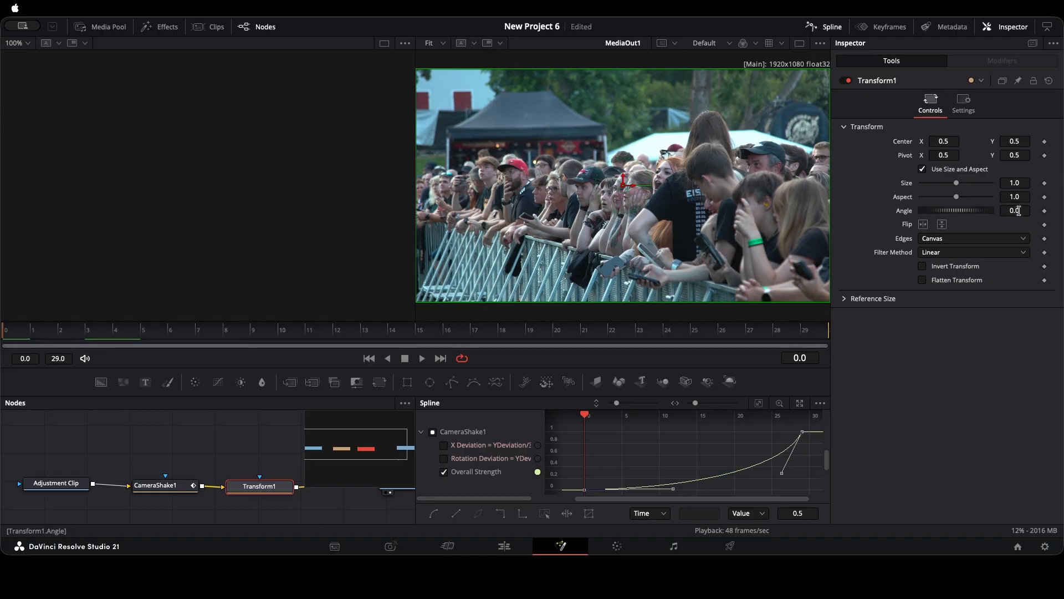
click(1044, 186)
key(End)
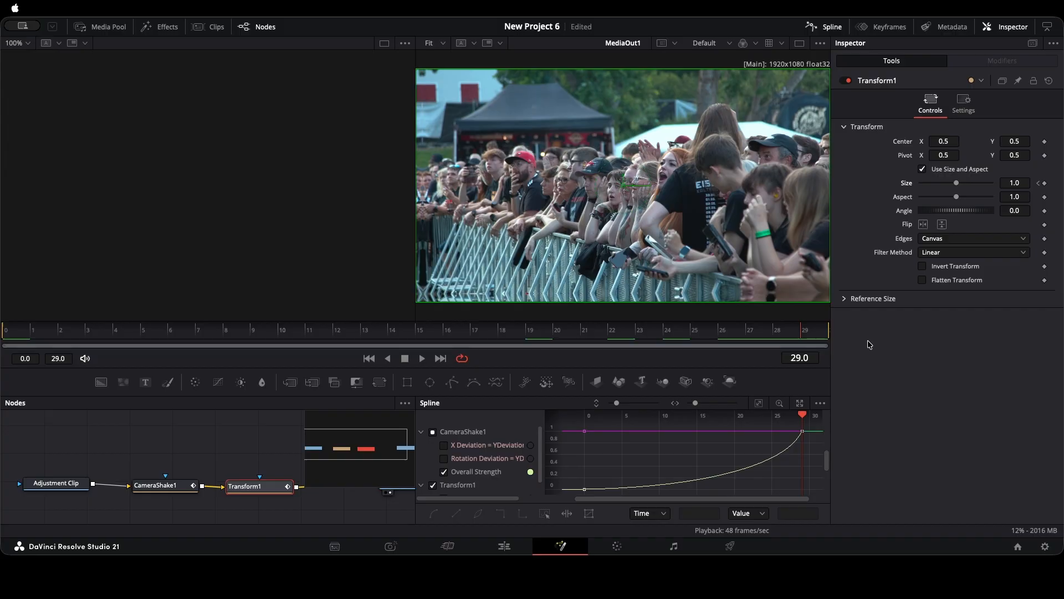
double_click(1016, 185)
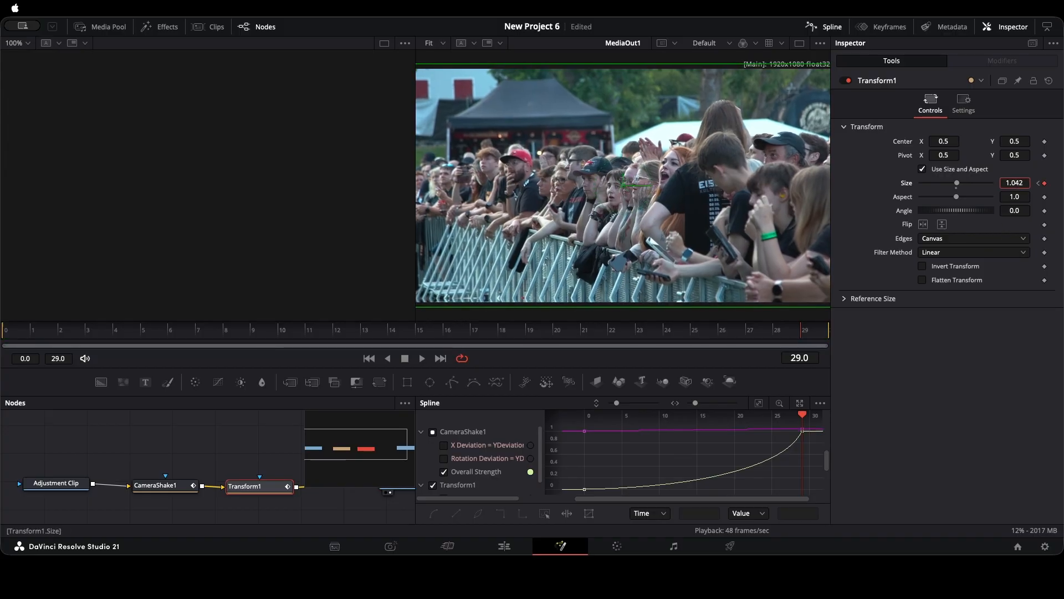
text(1.078)
key(Return)
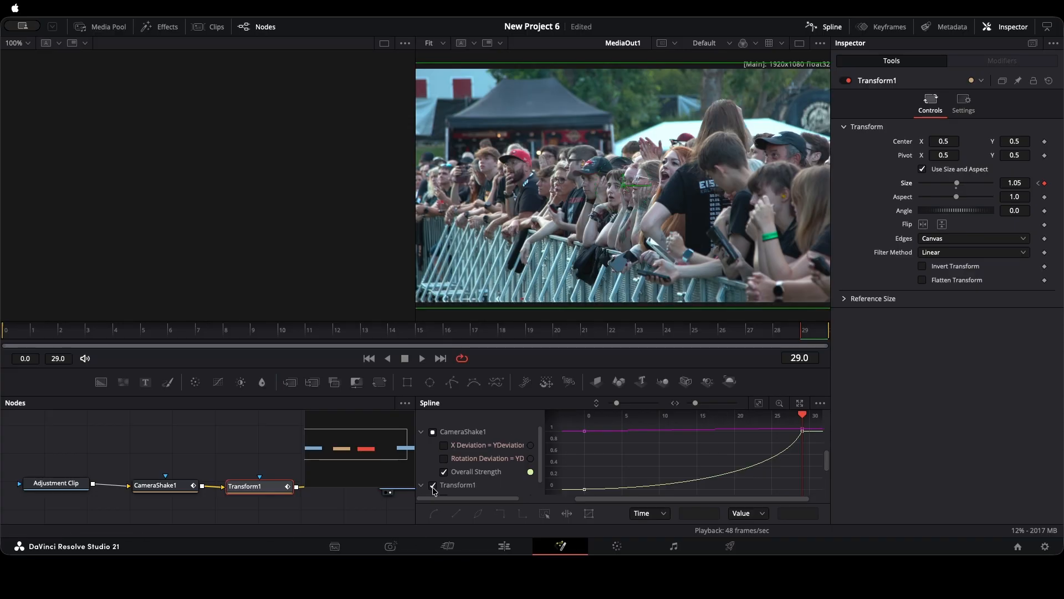
Isolate the Transform node's Size curve in the Spline editor, smooth it, and adjust its handles for a slow start and steep finish
click(434, 433)
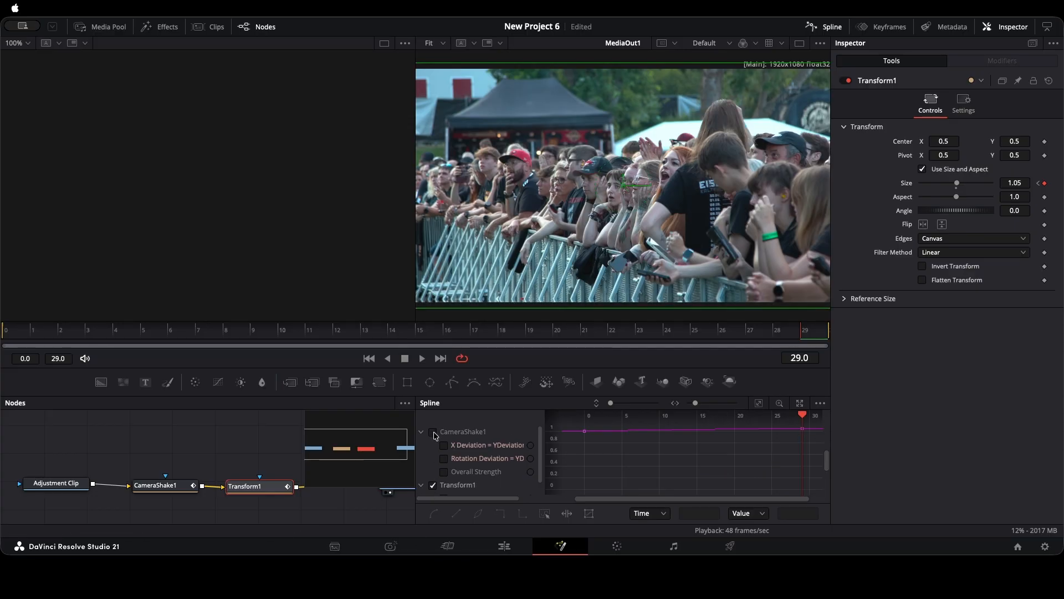
click(760, 404)
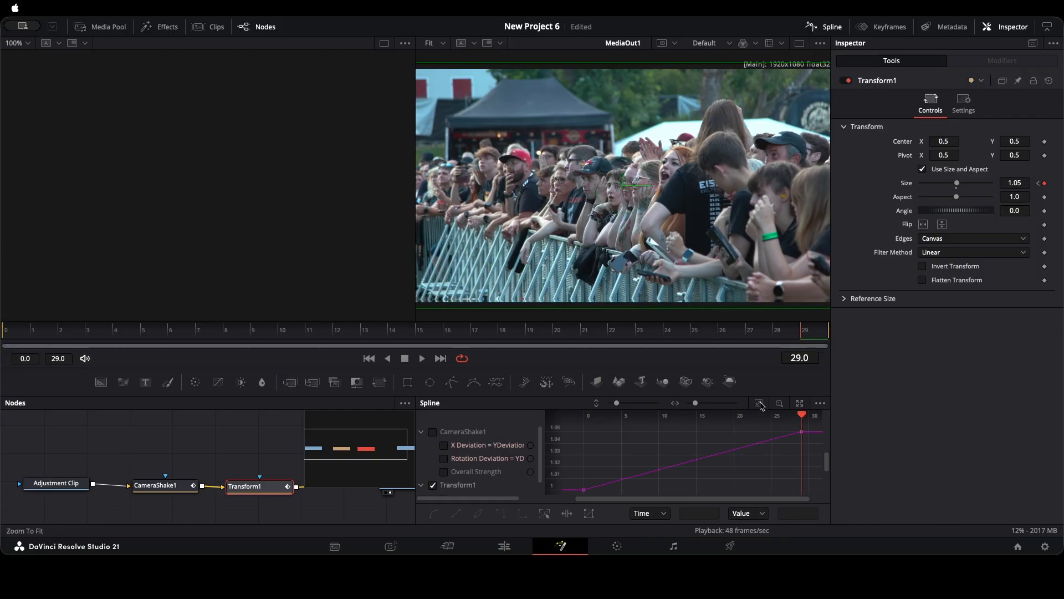
click(719, 445)
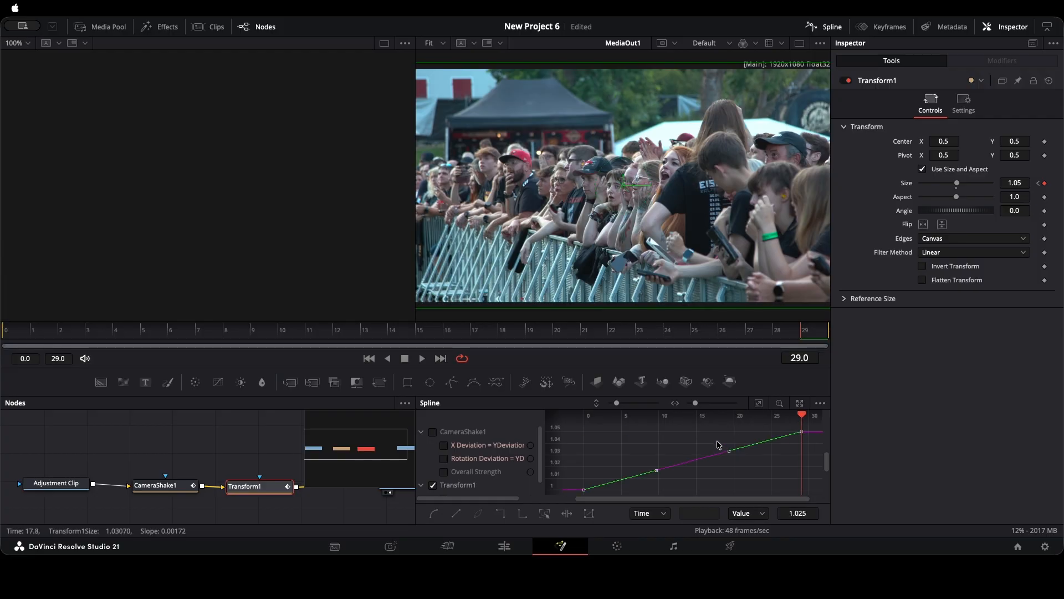
key(f)
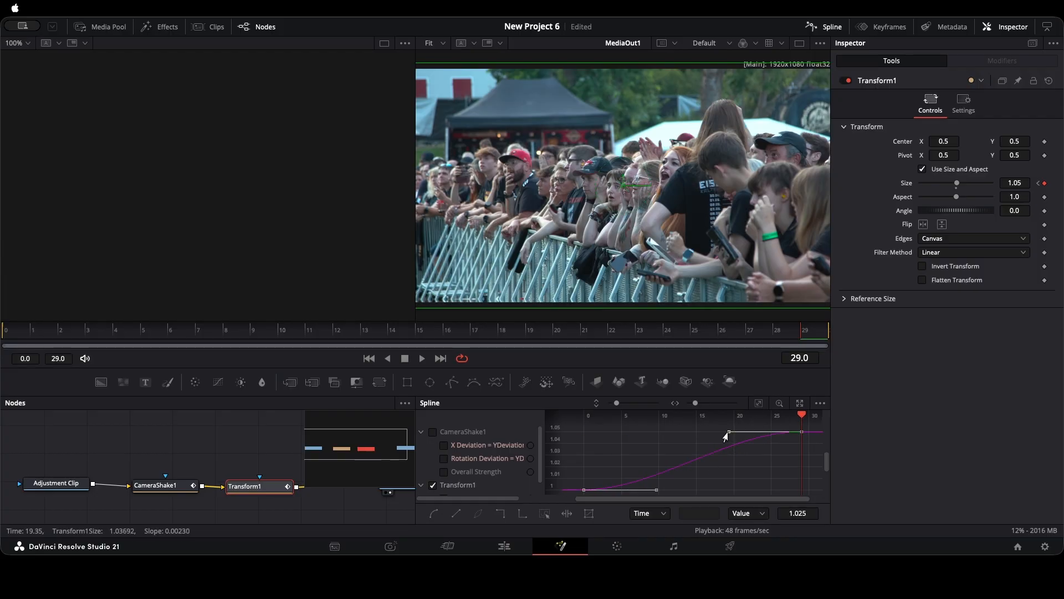
drag(729, 432, 778, 473)
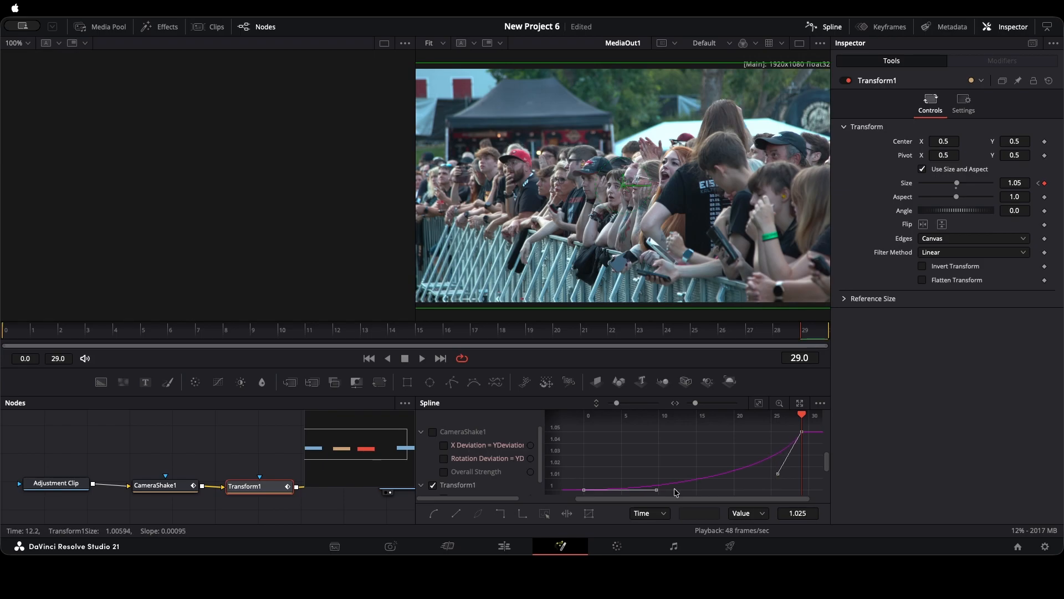
drag(663, 491, 667, 490)
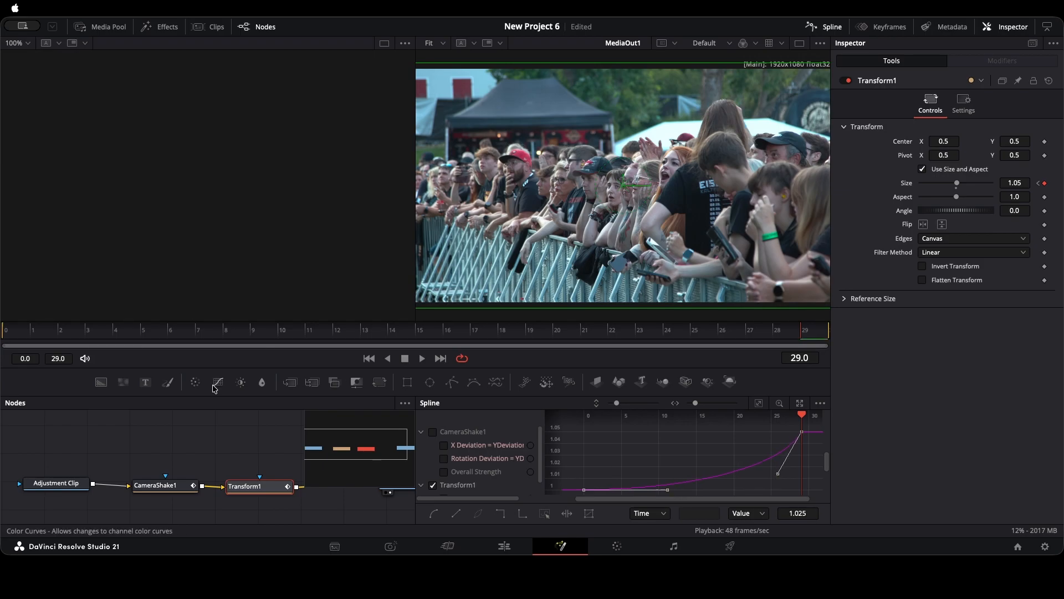
Play back the composition to check the eased Transform1 zoom
key(space)
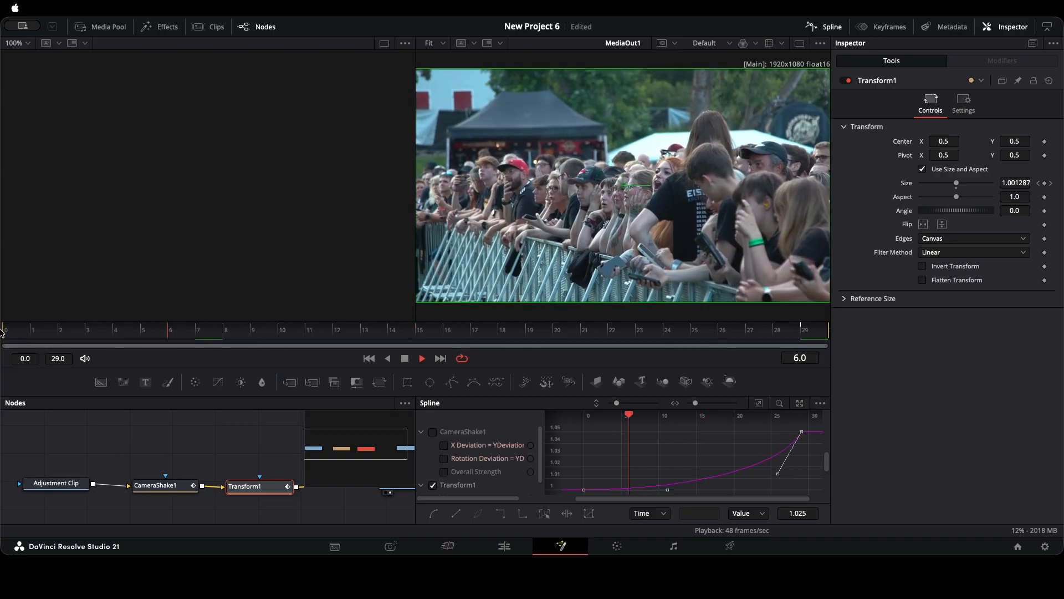
key(space)
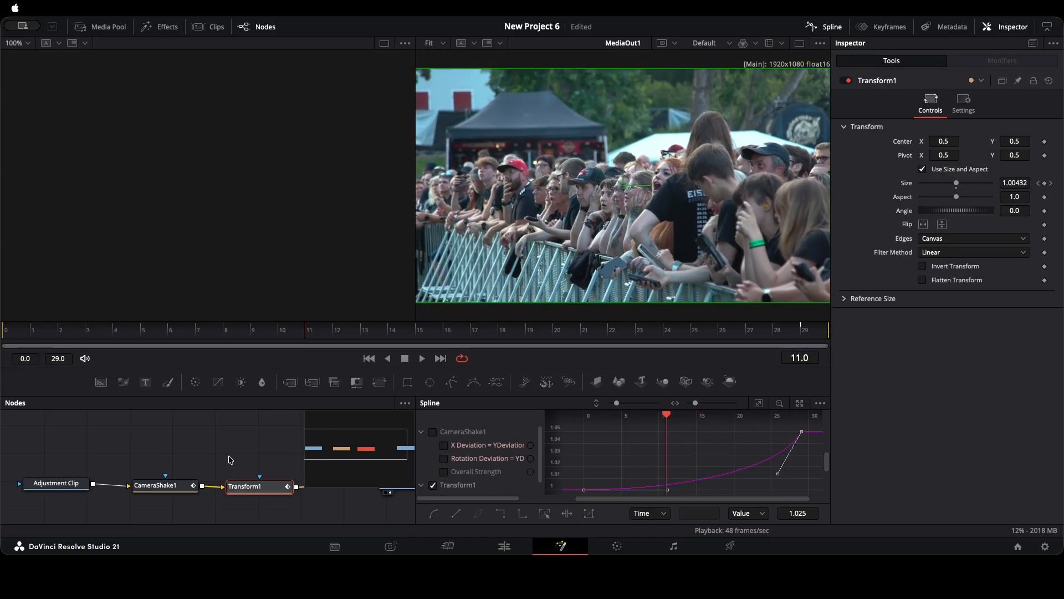
Make room before MediaOut1, close the Spline editor, and insert a second Transform node after Transform1
drag(259, 452, 116, 455)
drag(259, 486, 460, 483)
click(832, 28)
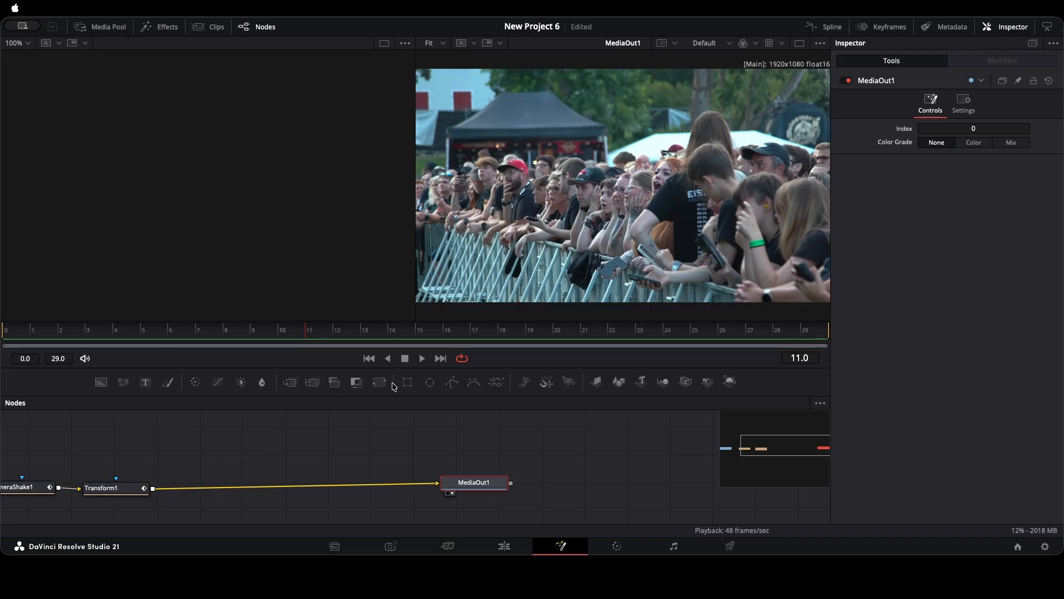
drag(379, 381, 232, 490)
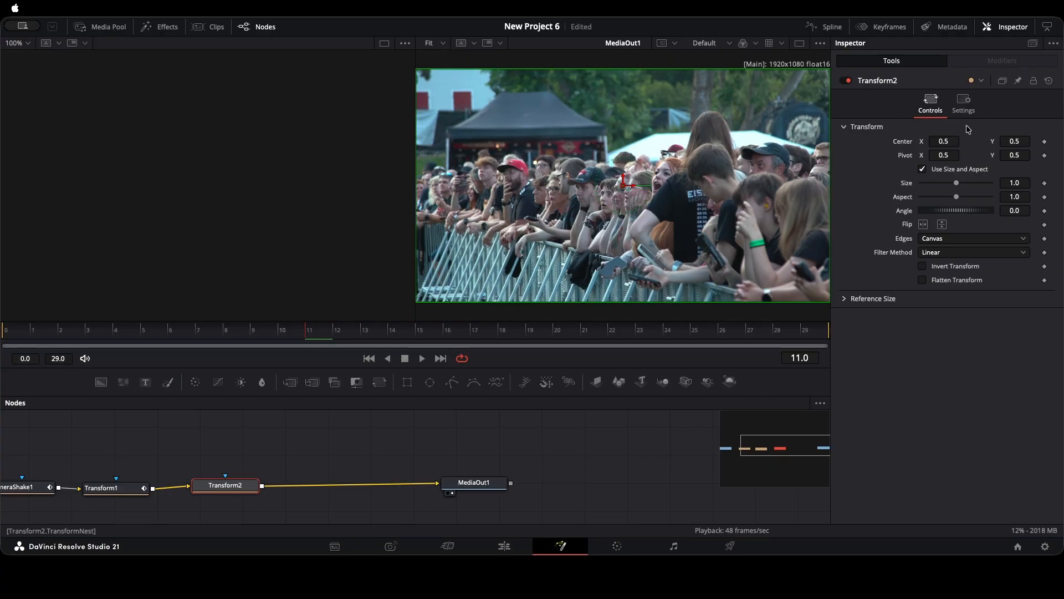
Restrict the Transform2 node to processing only the red channel and return to its transform controls
click(964, 105)
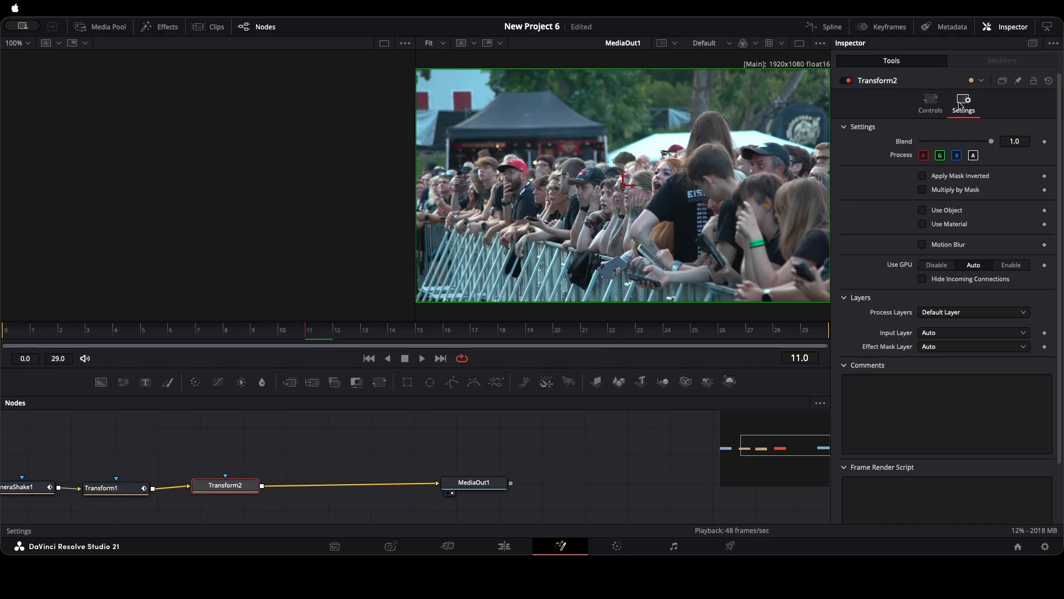
click(961, 159)
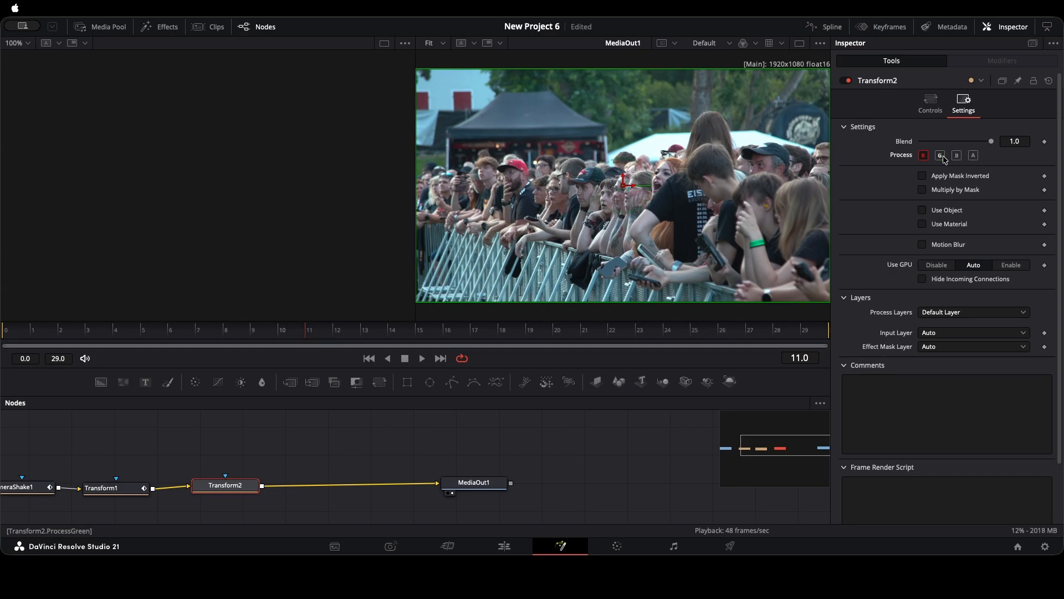
click(930, 105)
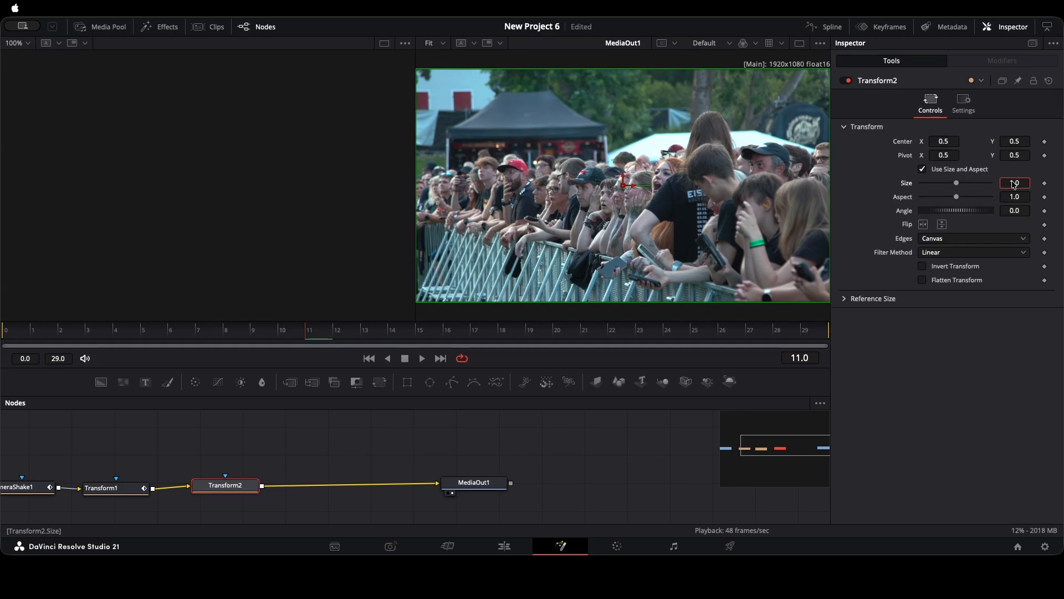
Test the red channel offset with a Transform2 Size of 1.023, and reset Size to 1.0
drag(1013, 184, 1028, 185)
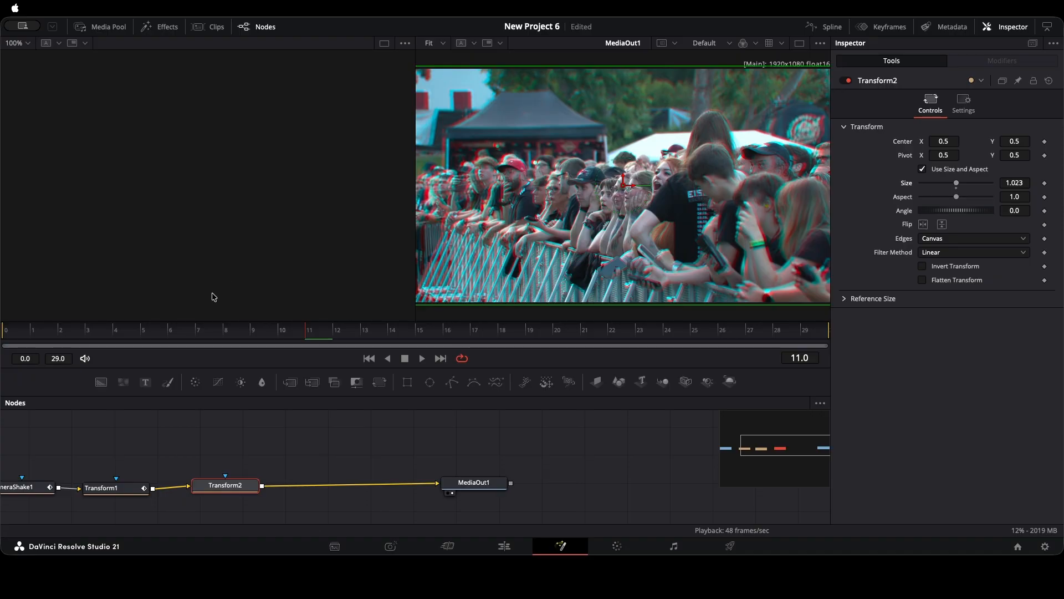
double_click(956, 188)
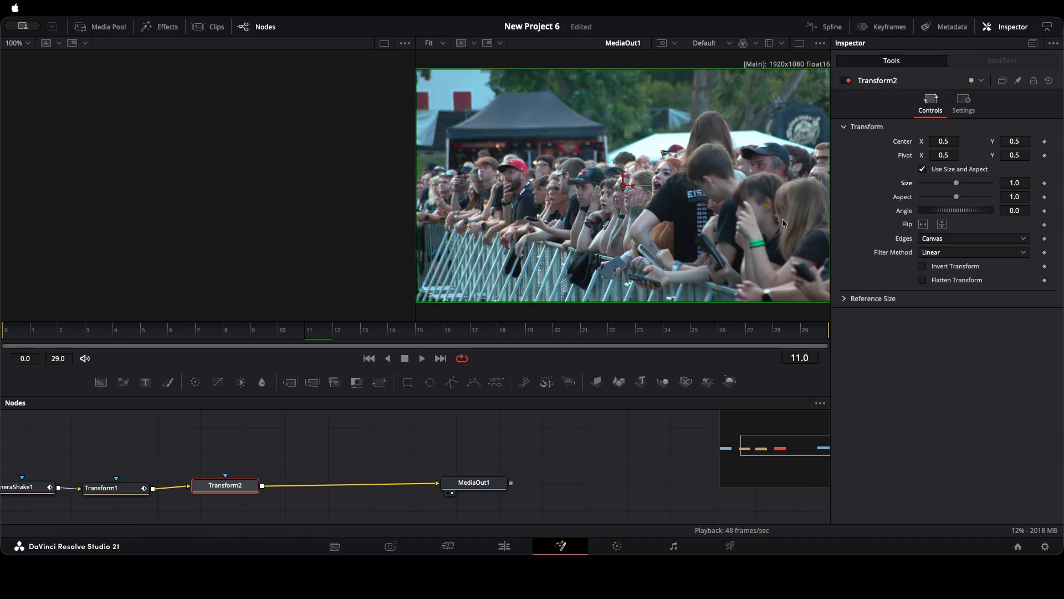
Keyframe Transform2's Size at 1.0 on frame 0 and 1.05 on frame 29
drag(98, 328, 6, 328)
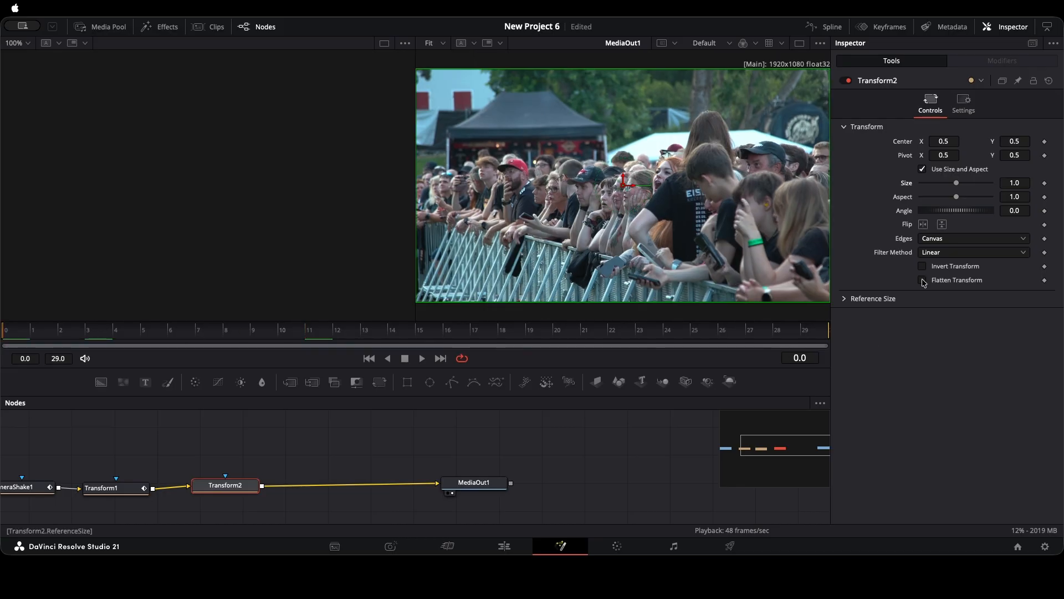
click(1046, 184)
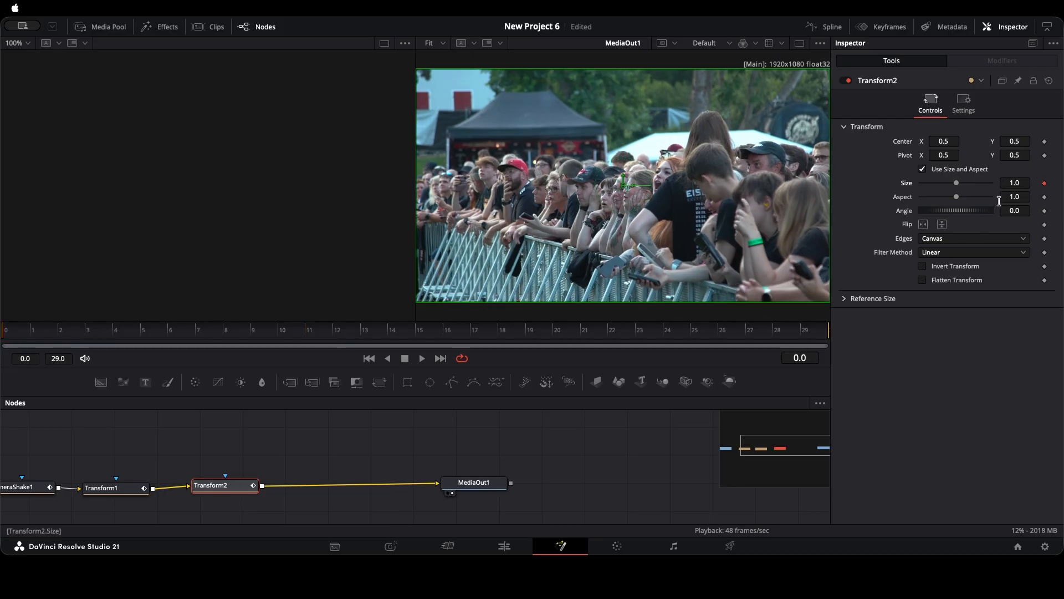
drag(475, 330, 993, 405)
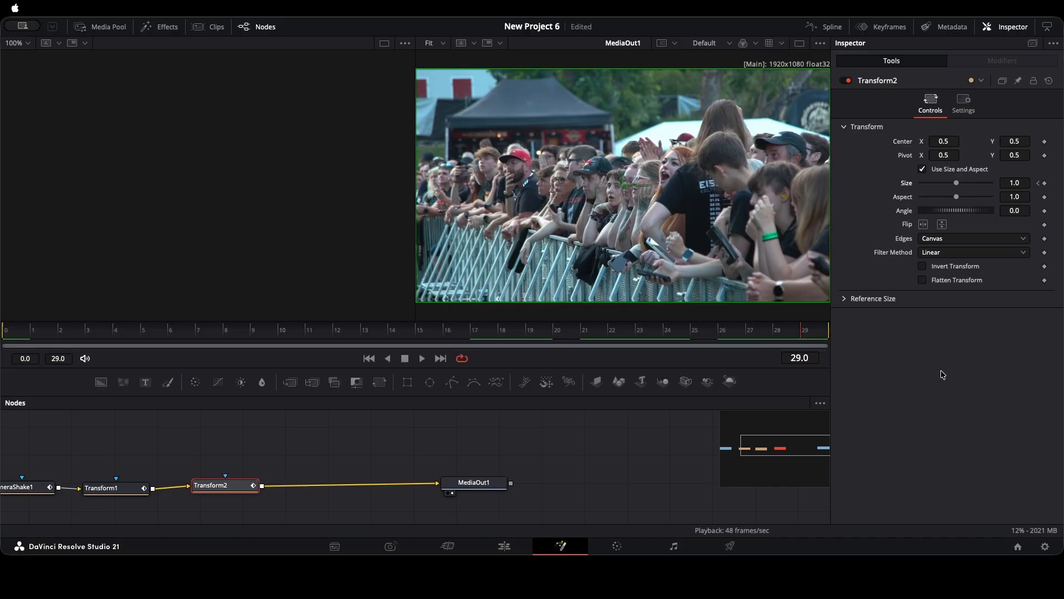
click(1020, 182)
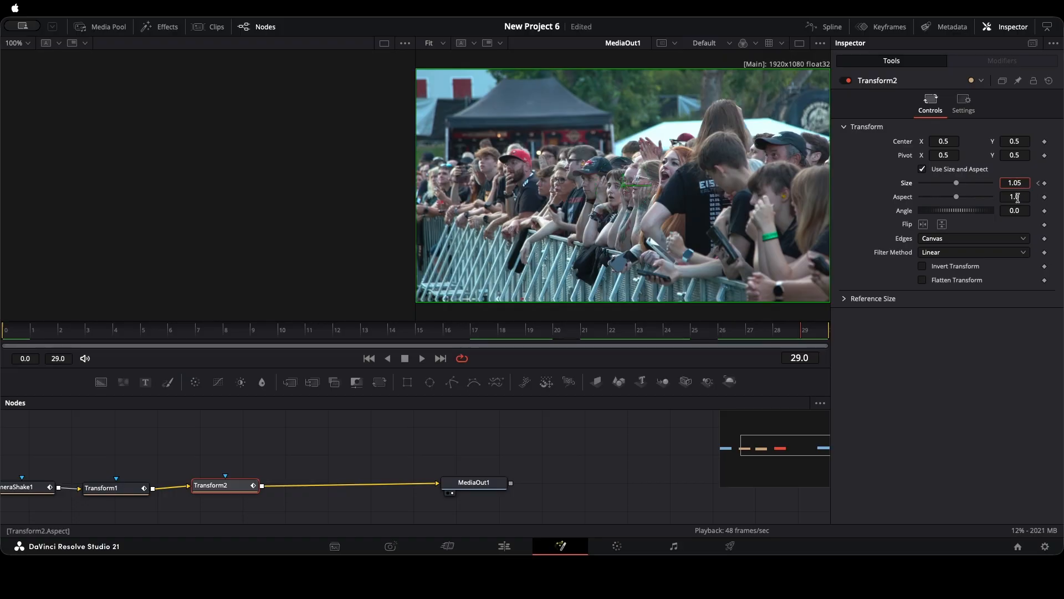
click(1018, 197)
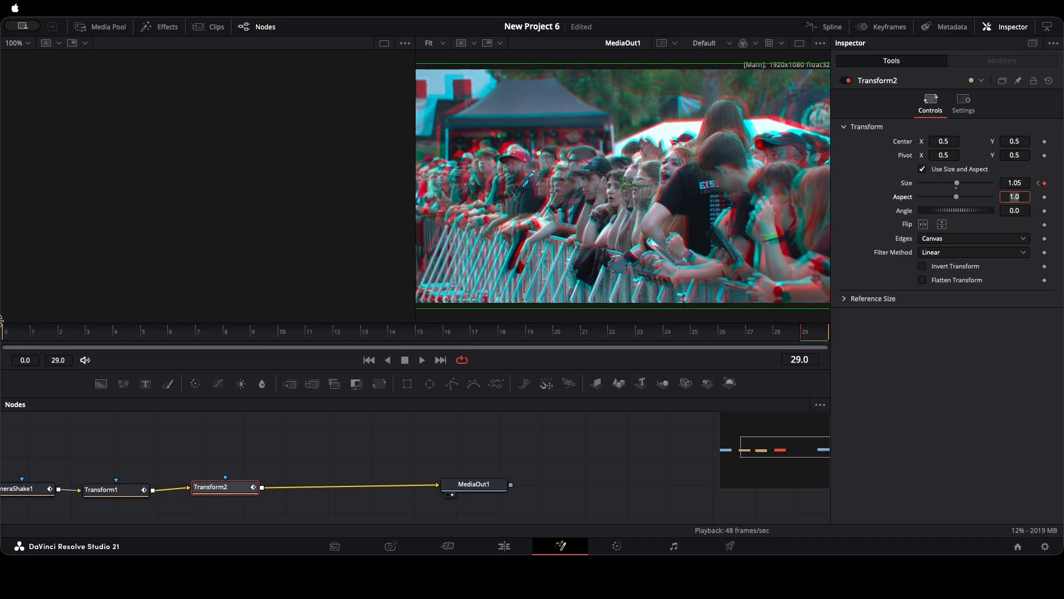
Play back from frame 0 to preview the growing red channel separation
drag(198, 336, 4, 336)
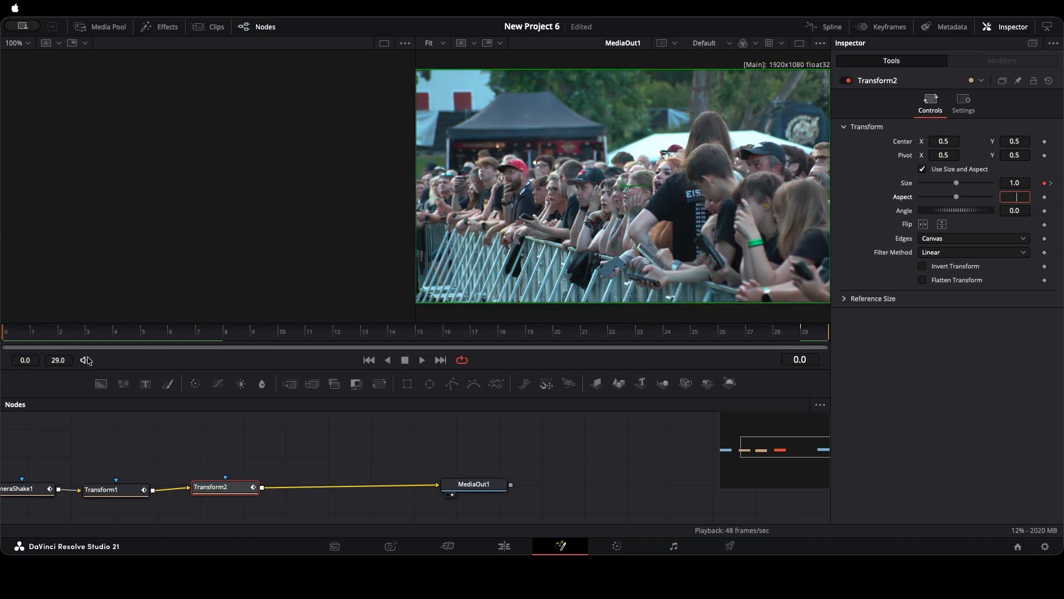
key(space)
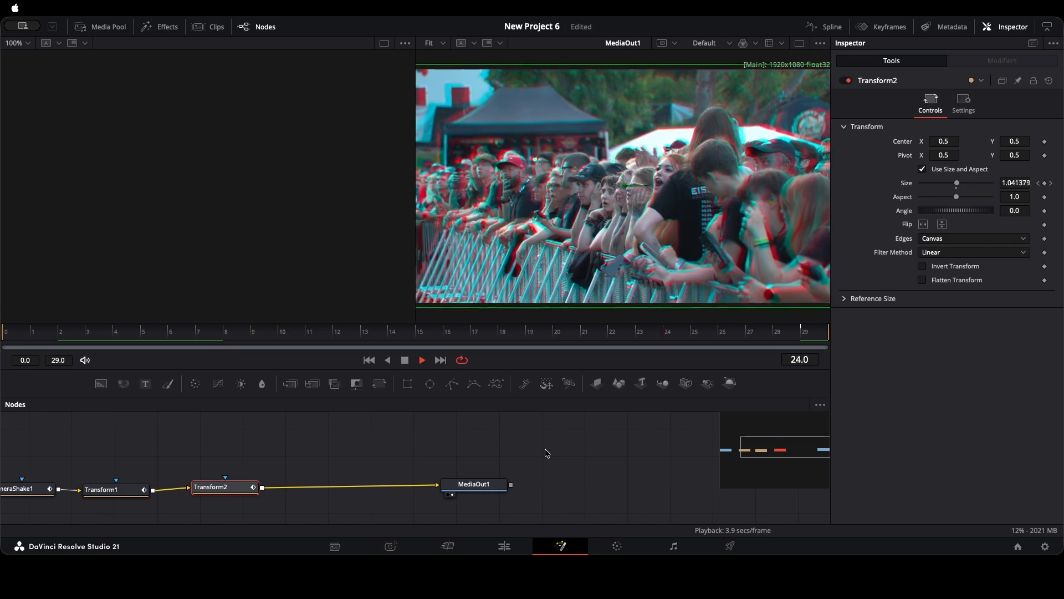
key(space)
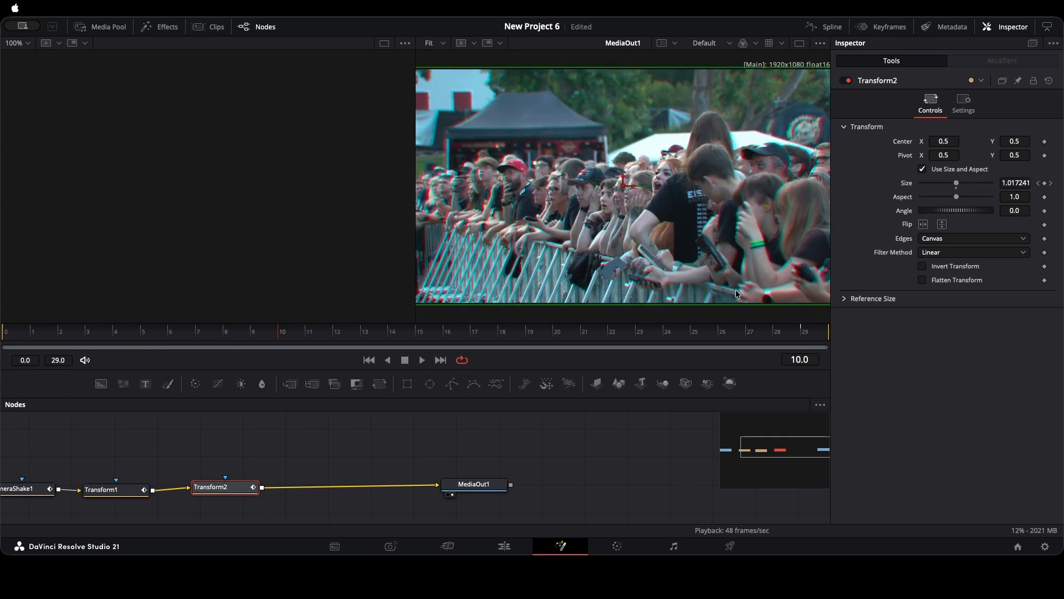
Isolate Transform2's Size curve in the Spline editor, smooth it, and adjust its handles for a slow start and steep finish
click(829, 27)
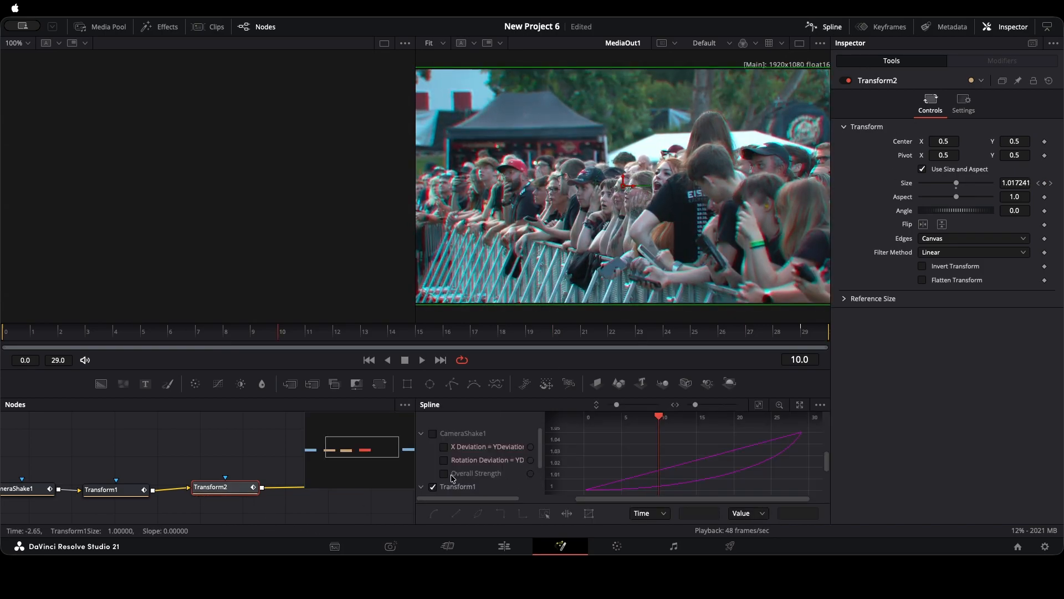
scroll(453, 478, down, 3)
click(433, 447)
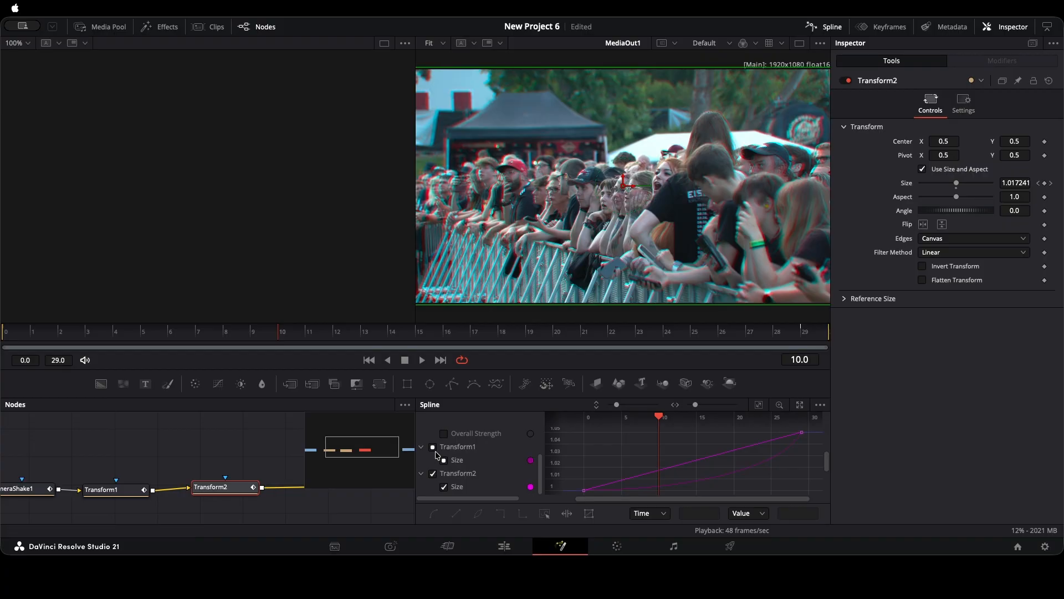
click(433, 447)
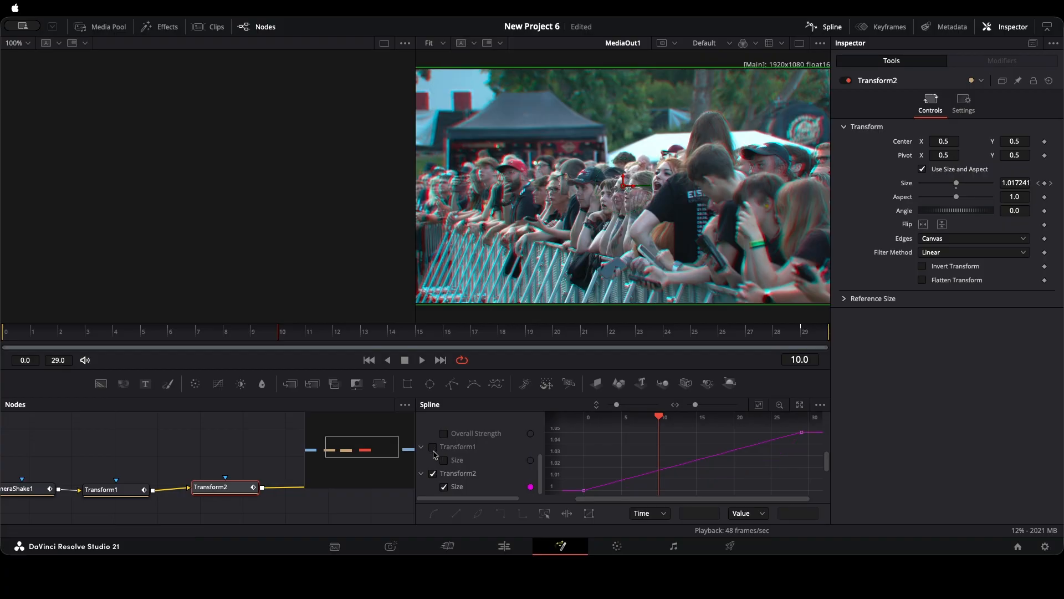
click(759, 407)
key(super+a)
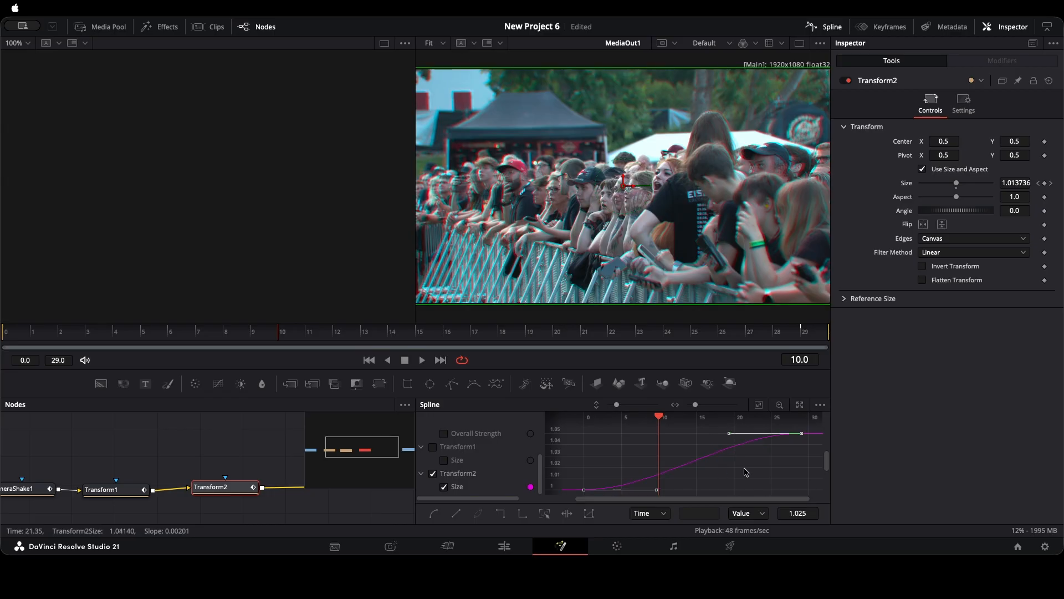
drag(726, 438, 787, 482)
drag(660, 490, 669, 489)
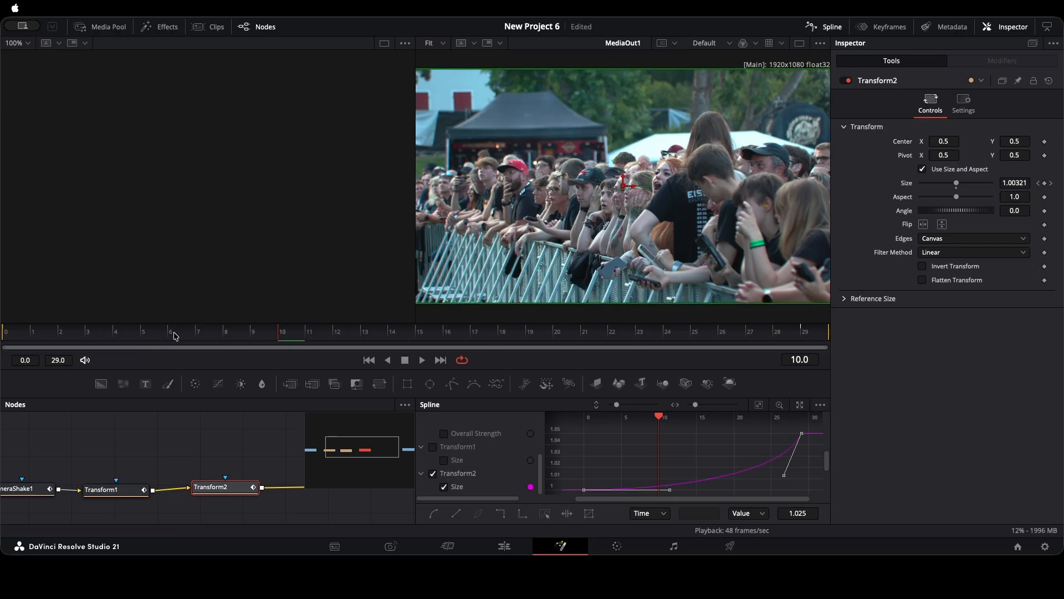
Play back from frame 0 to check the eased red channel separation
drag(173, 333, 1, 330)
key(space)
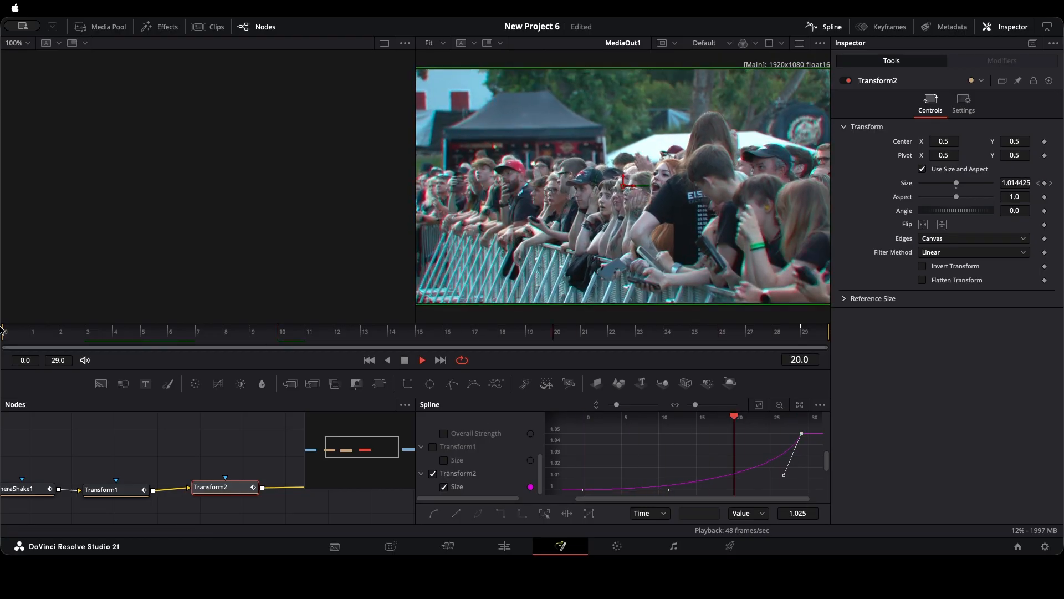
key(space)
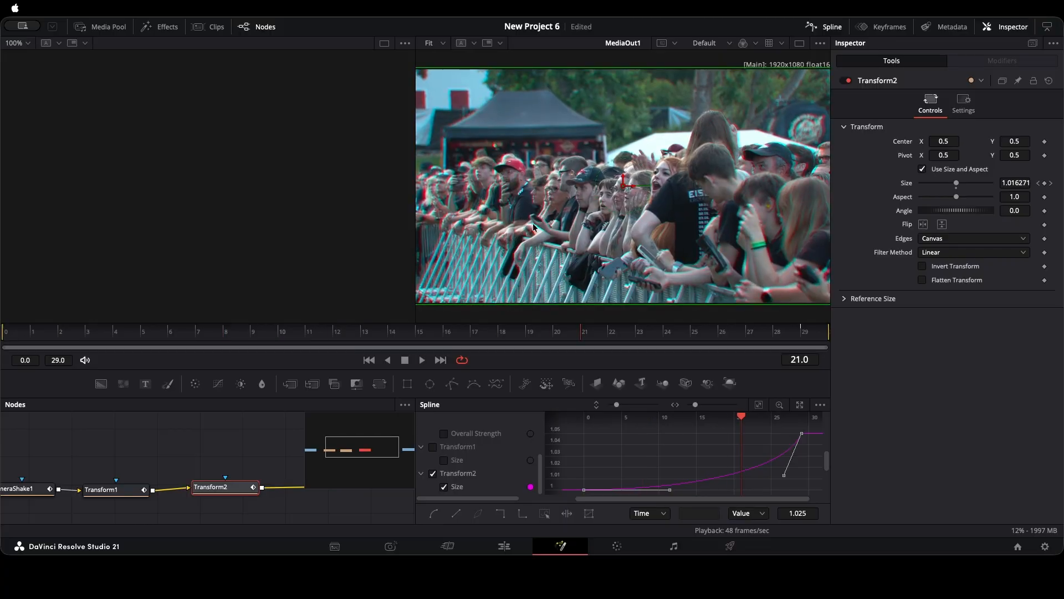
Close the Spline editor and add a Glow (Glo) node between Transform2 and MediaOut1
click(829, 27)
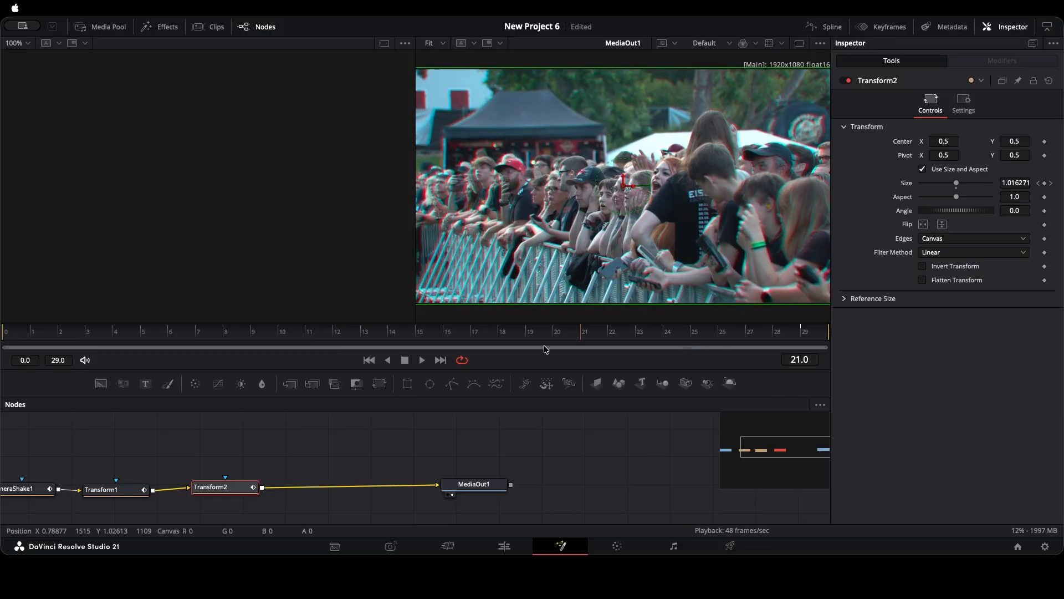
click(220, 488)
key(shift+space)
text(glow)
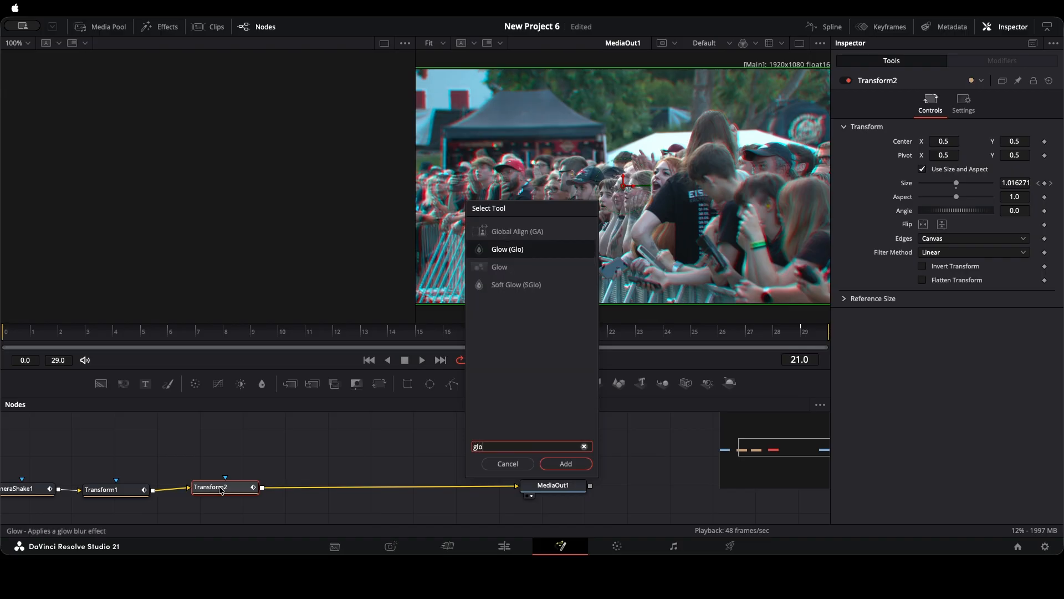
click(565, 464)
drag(306, 497, 330, 498)
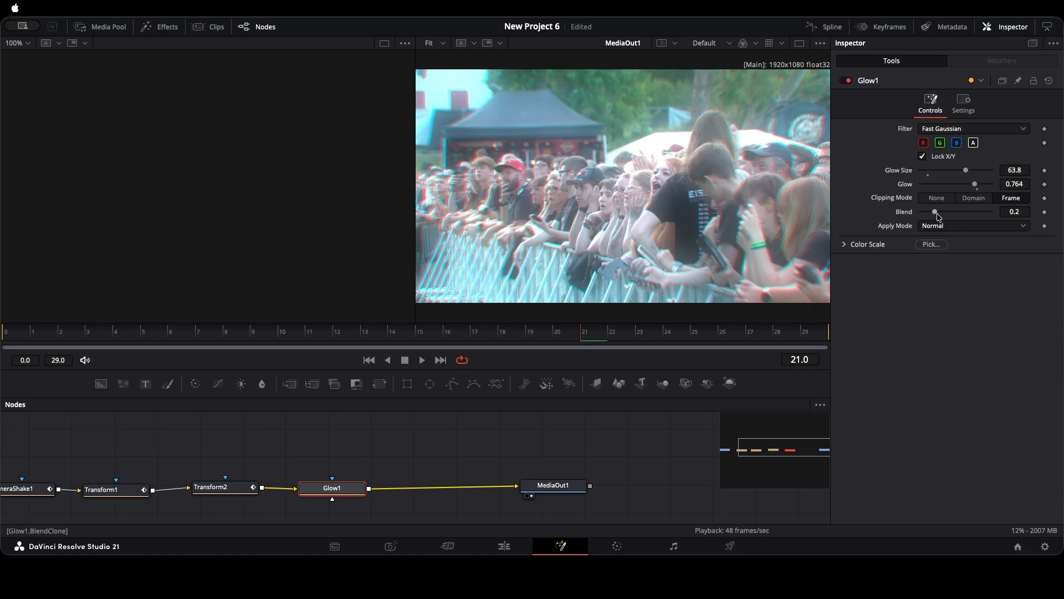
Keyframe the Glow node's Blend at 0.0 on frame 0 and 0.08 on frame 29
drag(938, 216, 915, 222)
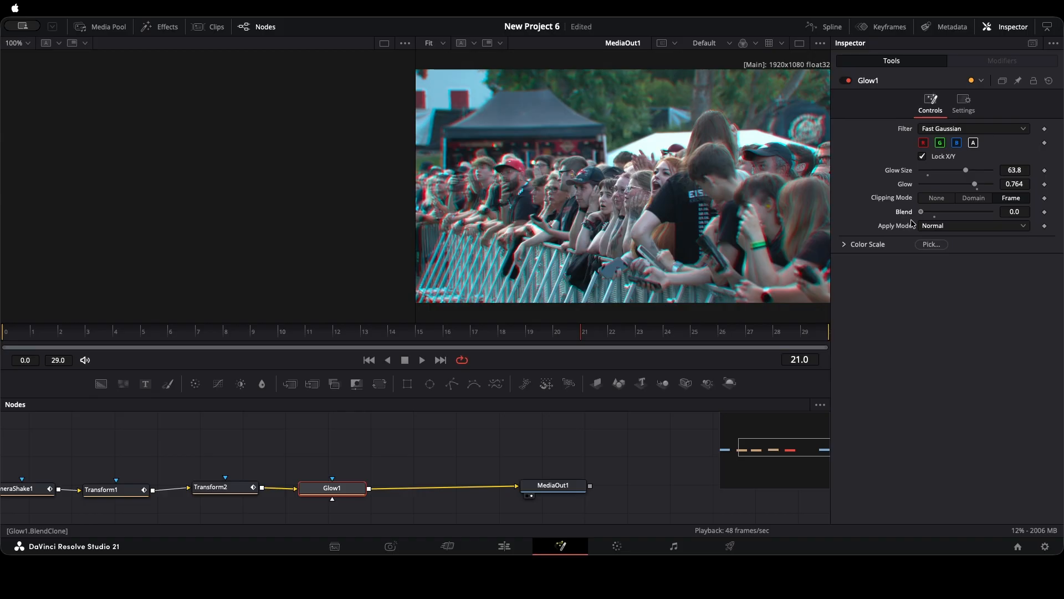
drag(295, 332, 2, 333)
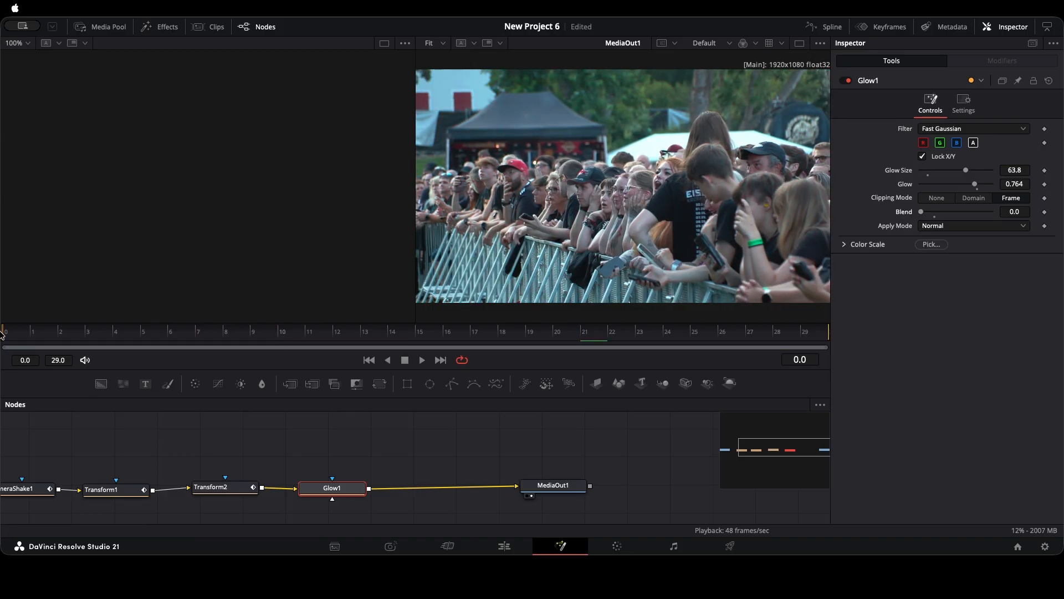
click(1044, 211)
click(819, 339)
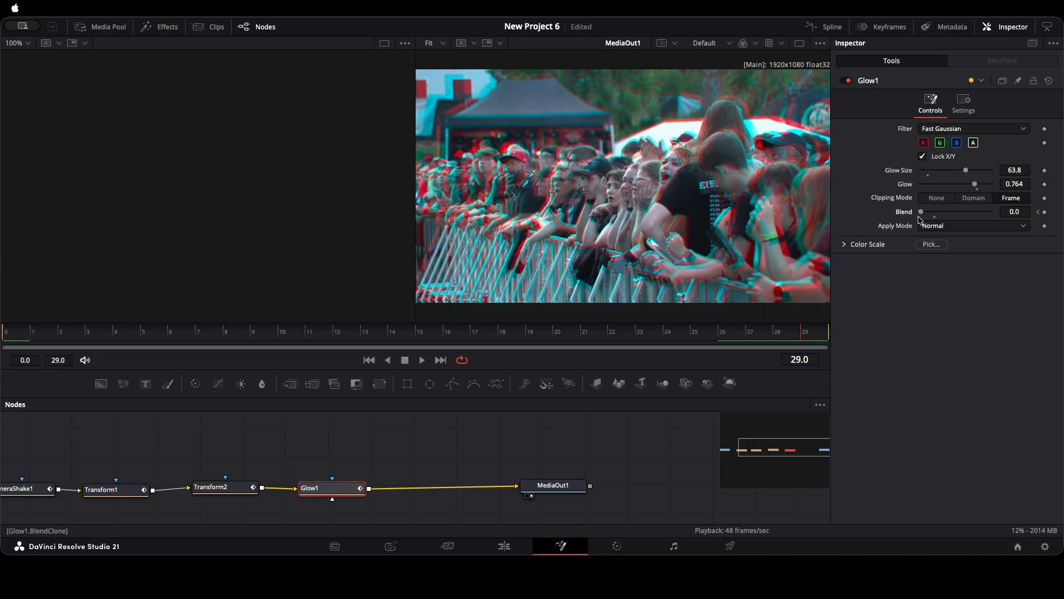
drag(1012, 212, 1019, 212)
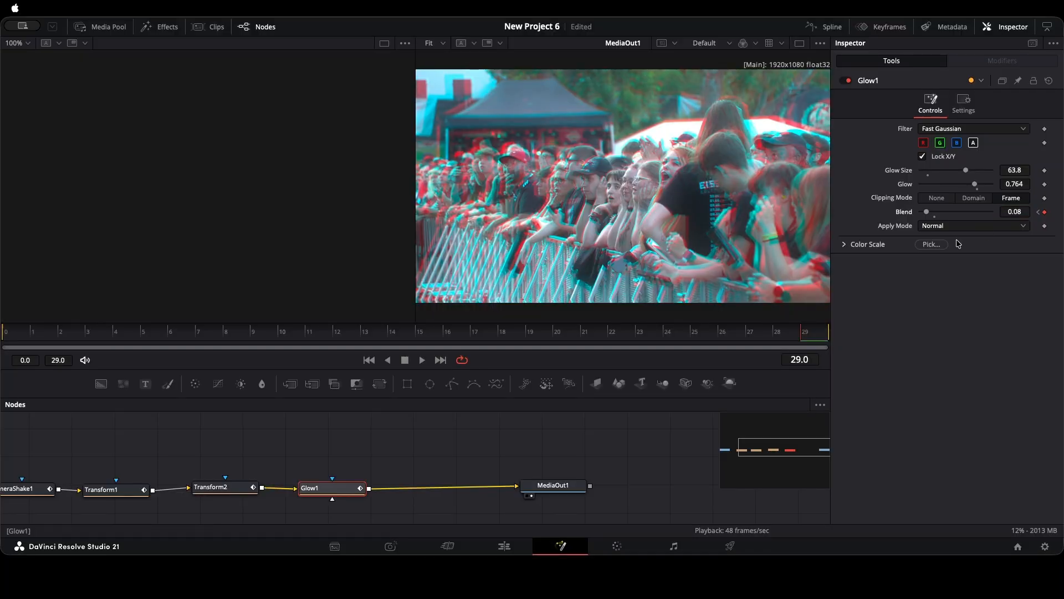
Isolate Glow1's Blend curve in the Spline editor, smooth it, and pull the end keyframe's handle for a slow start and steep finish
click(827, 28)
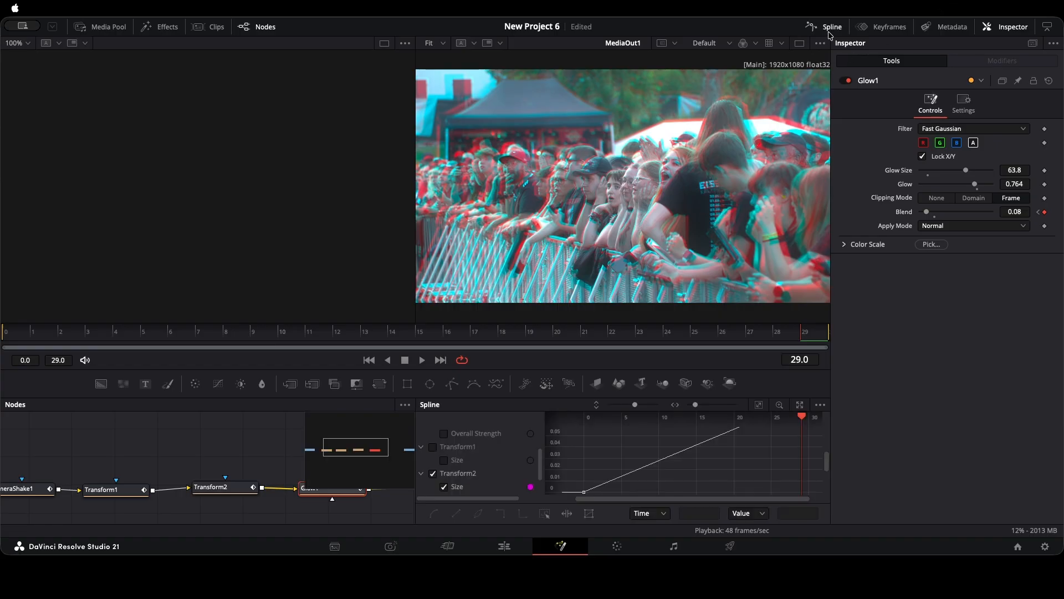
scroll(463, 466, down, 2)
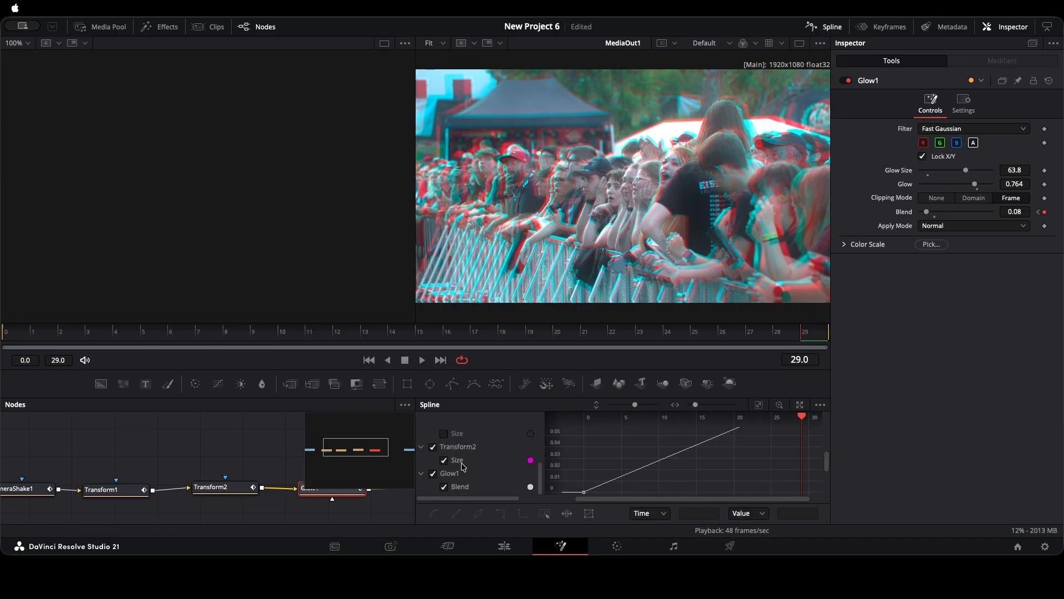
click(433, 447)
click(760, 406)
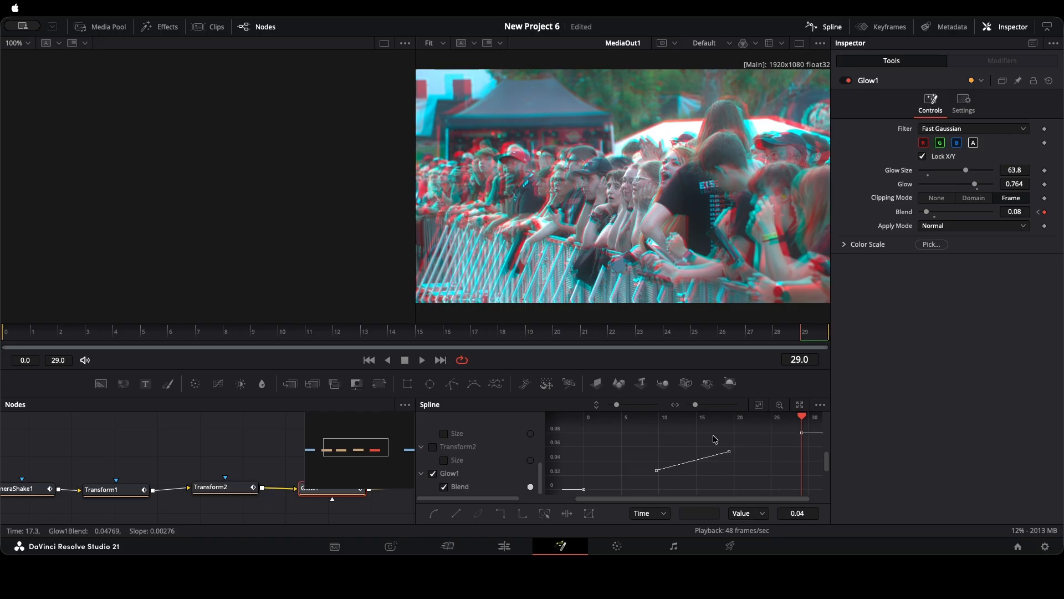
key(s)
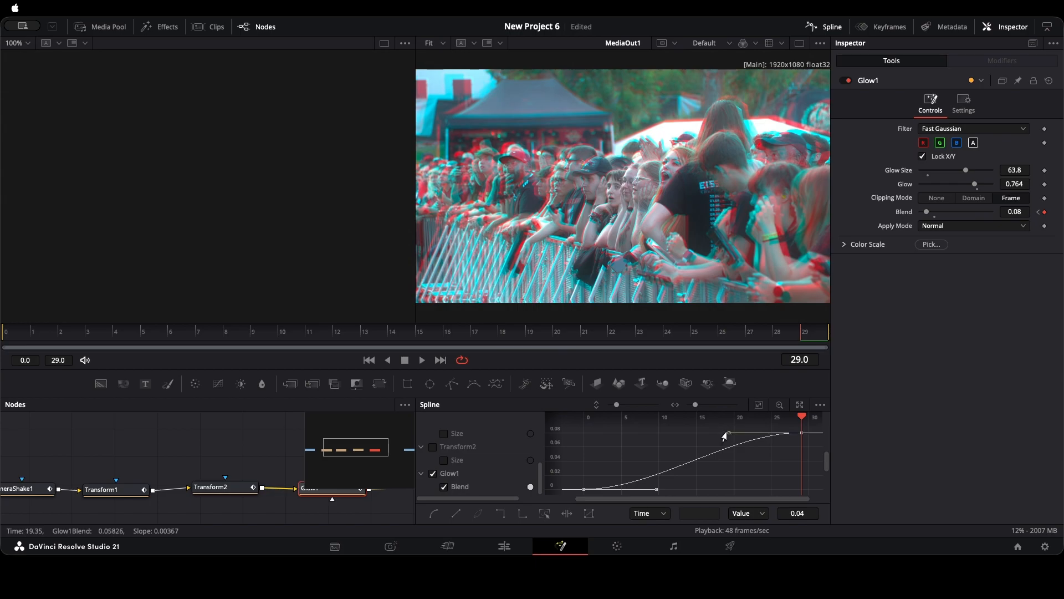
drag(724, 431, 775, 476)
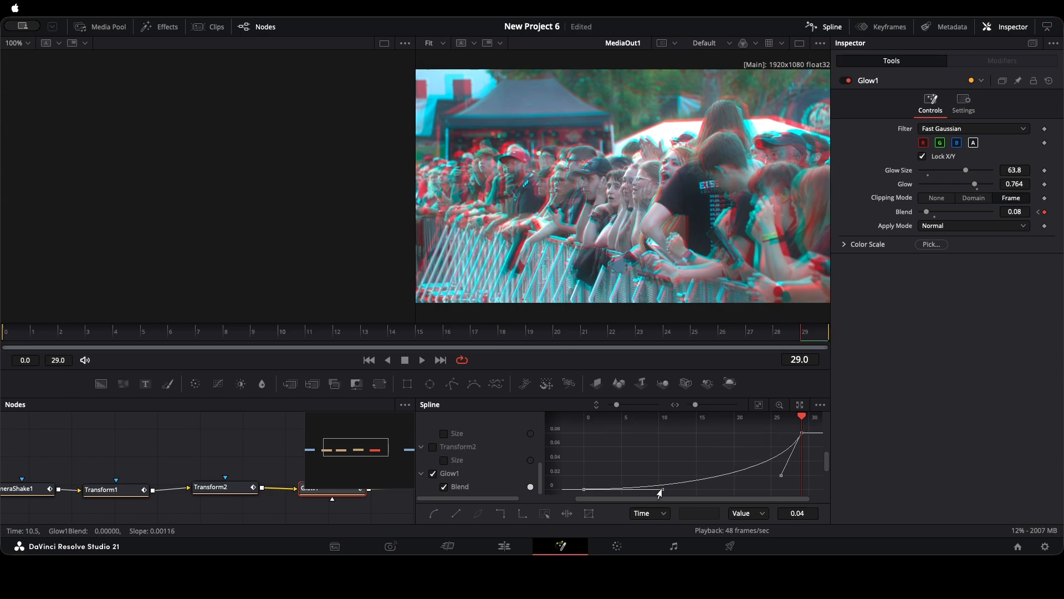
Close the Spline editor, play back from frame 0 to check the eased glow, and save the project
click(828, 28)
drag(198, 328, 6, 334)
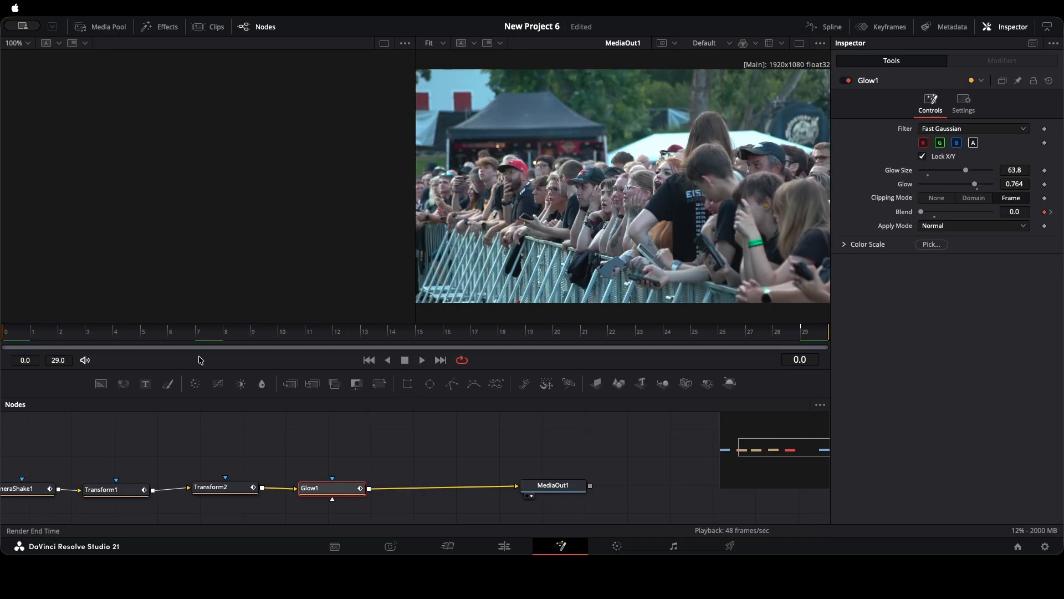
key(space)
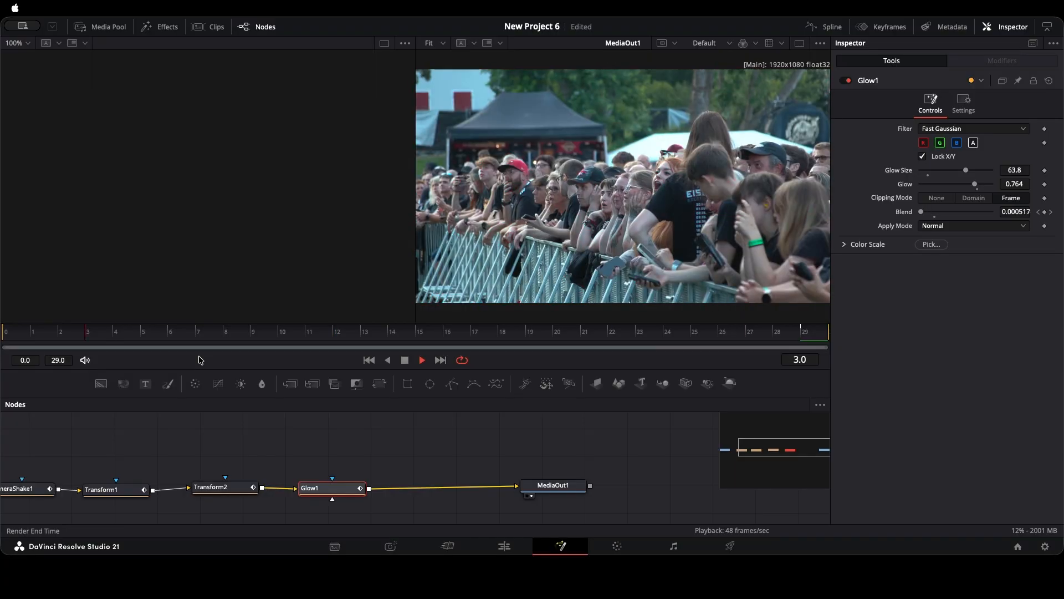
key(space)
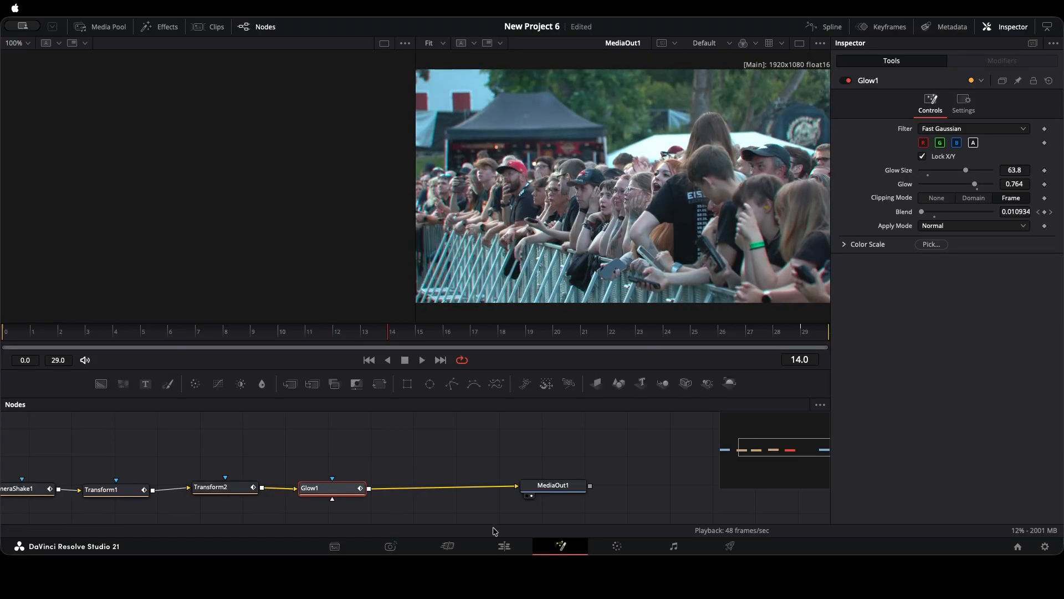
key(super+s)
Open the second adjustment clip (clip 03) and move its media input and MediaOut1 nodes apart to make room
click(213, 27)
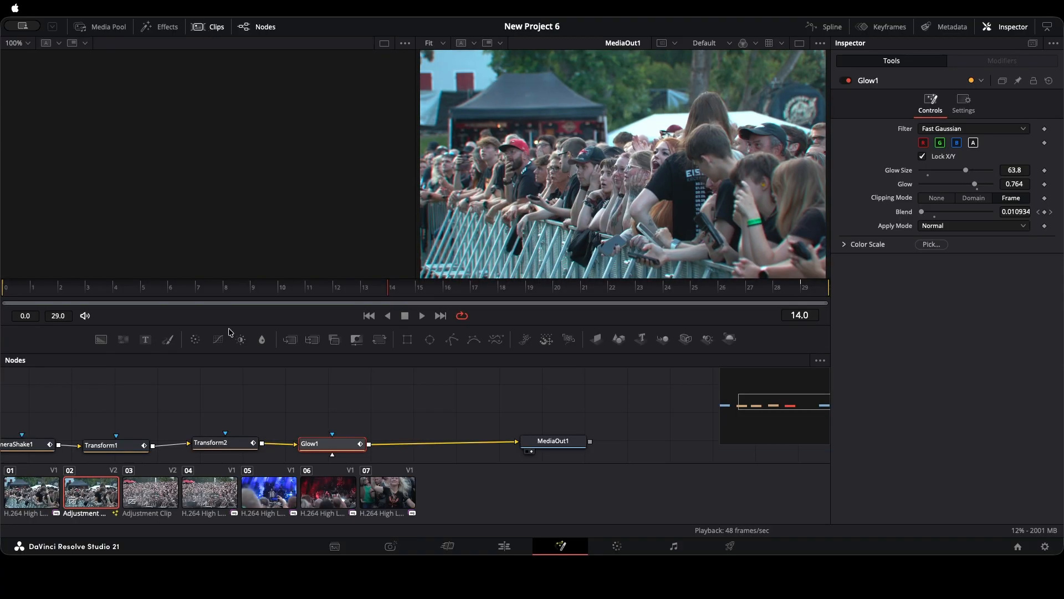
click(148, 493)
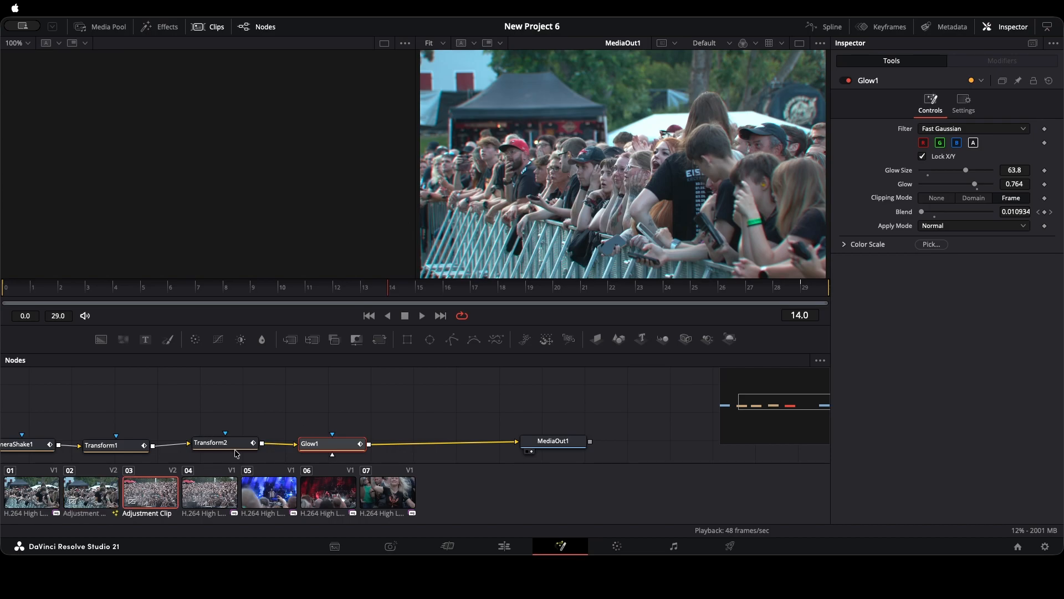
key(ctrl+f)
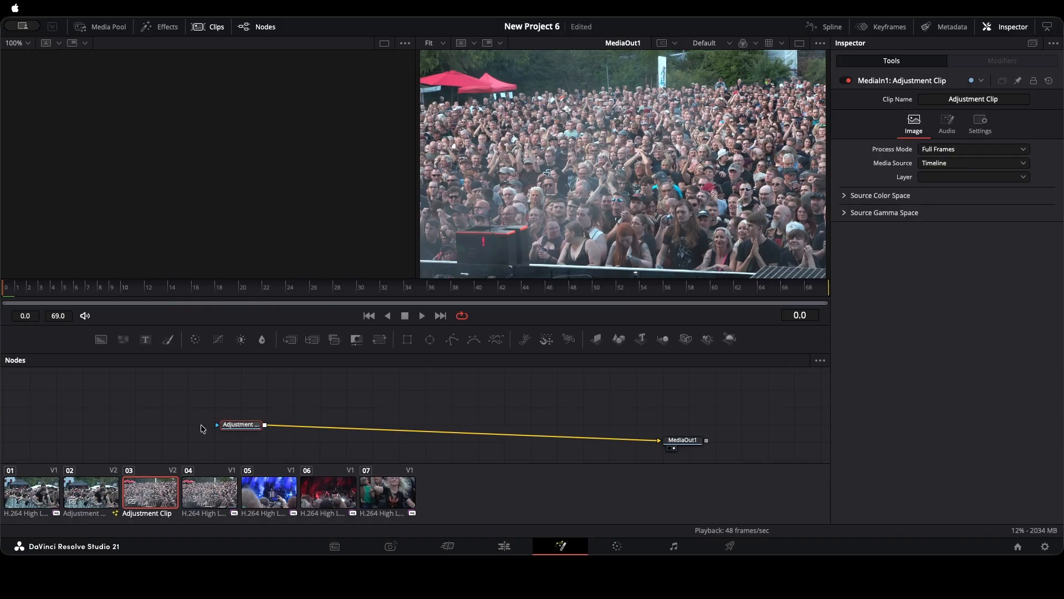
drag(242, 425, 155, 434)
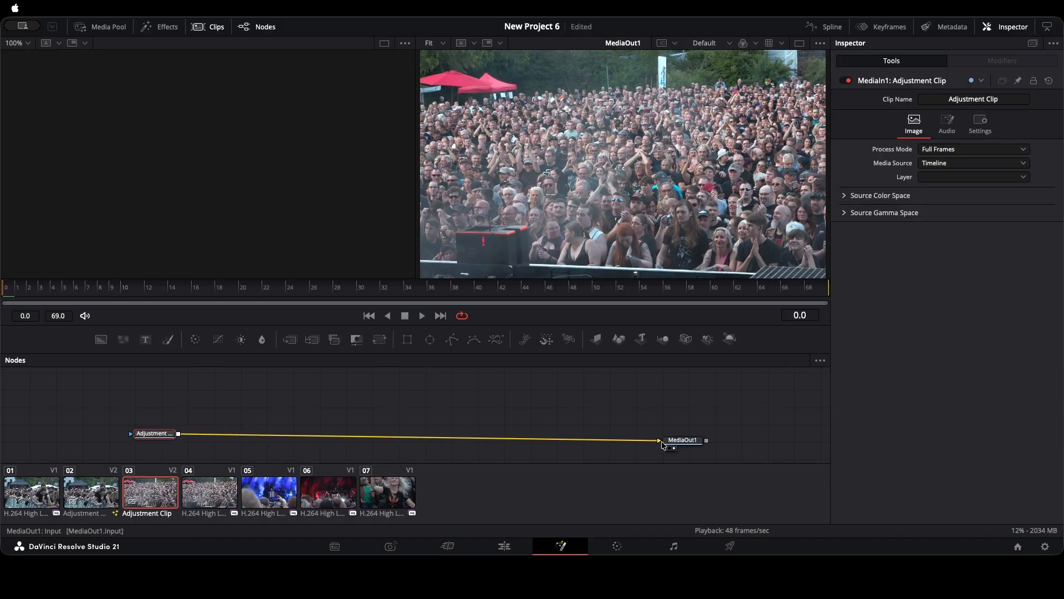
drag(680, 441, 677, 417)
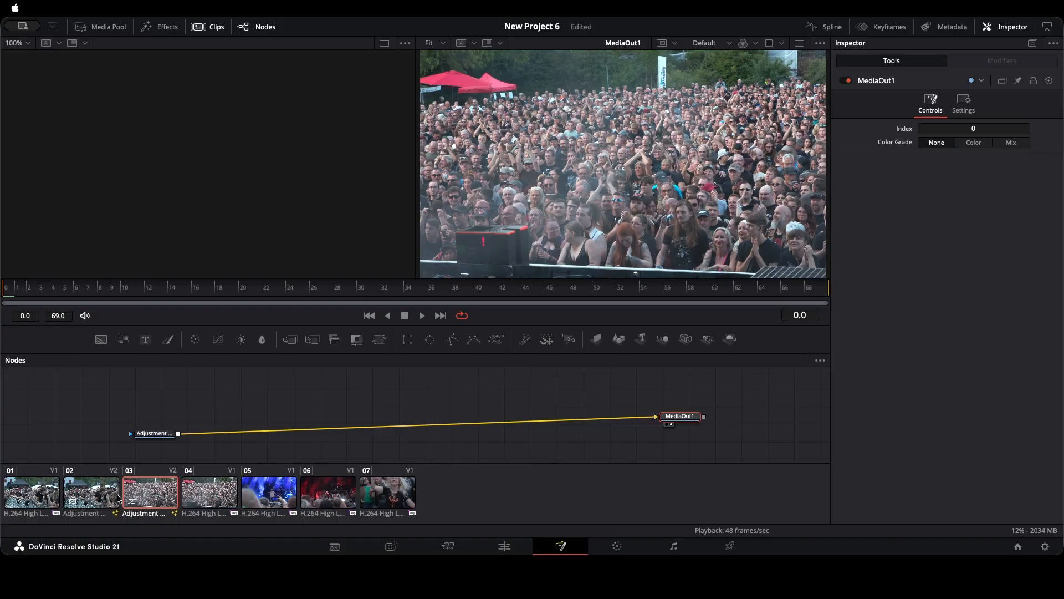
Copy the CameraShake1, Transform1, Transform2 and Glow1 nodes from clip 02 and paste them unconnected into clip 03's composition
click(87, 494)
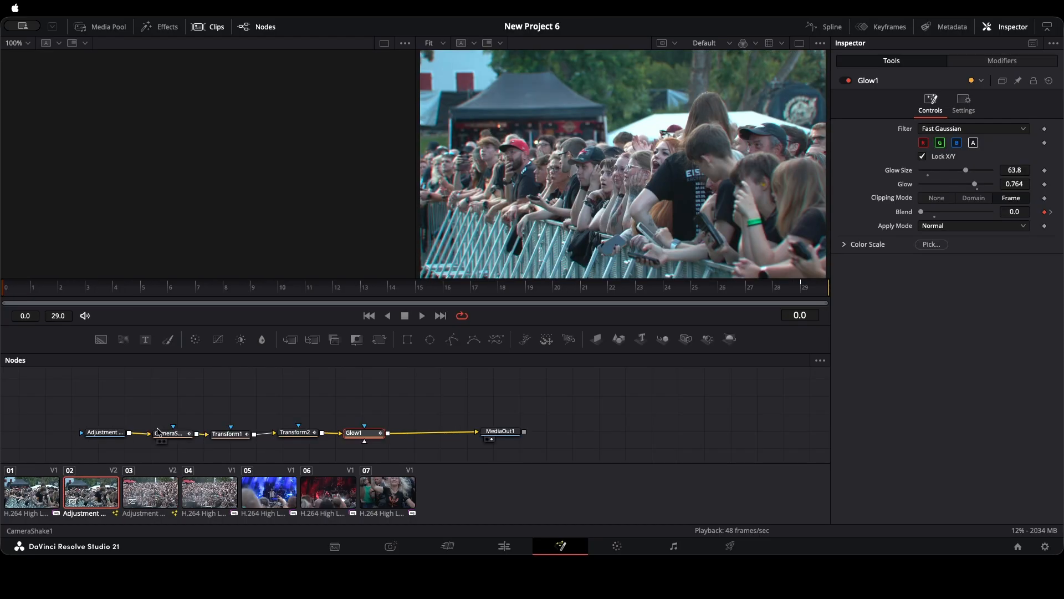
click(169, 433)
drag(155, 400, 409, 441)
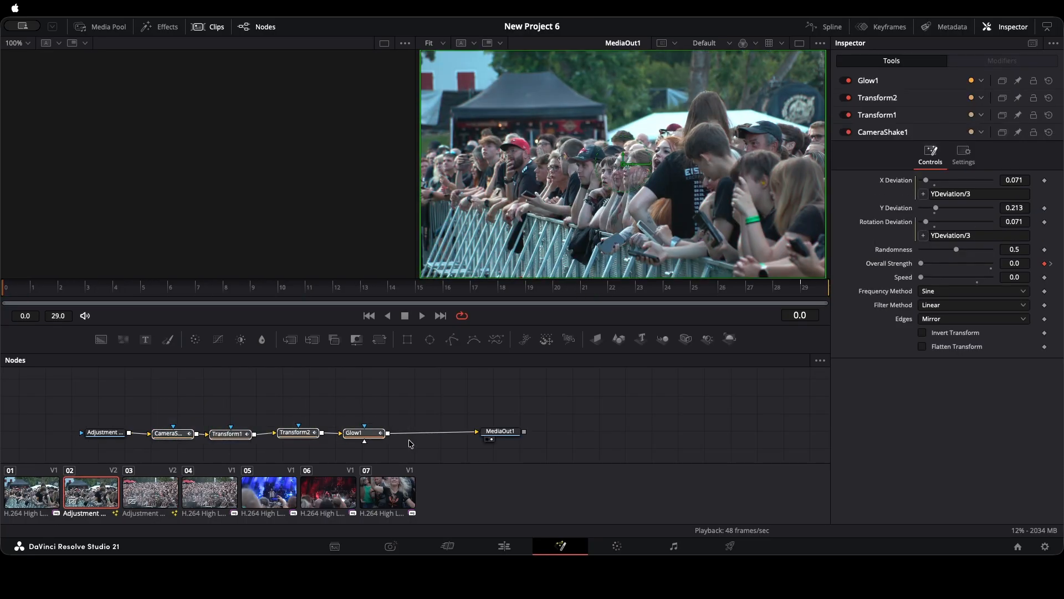
click(166, 495)
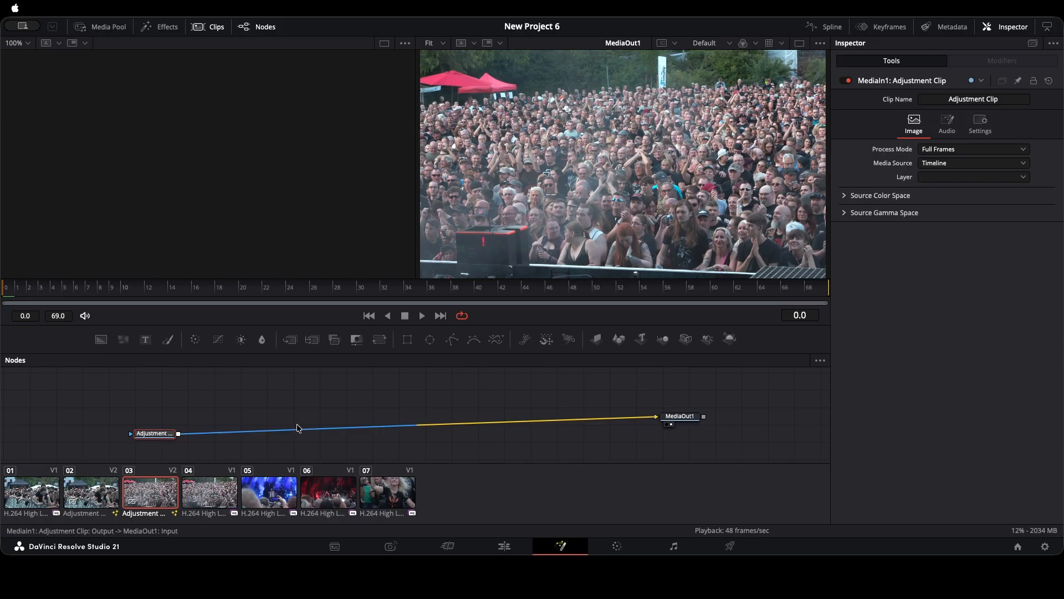
click(308, 402)
key(ctrl+v)
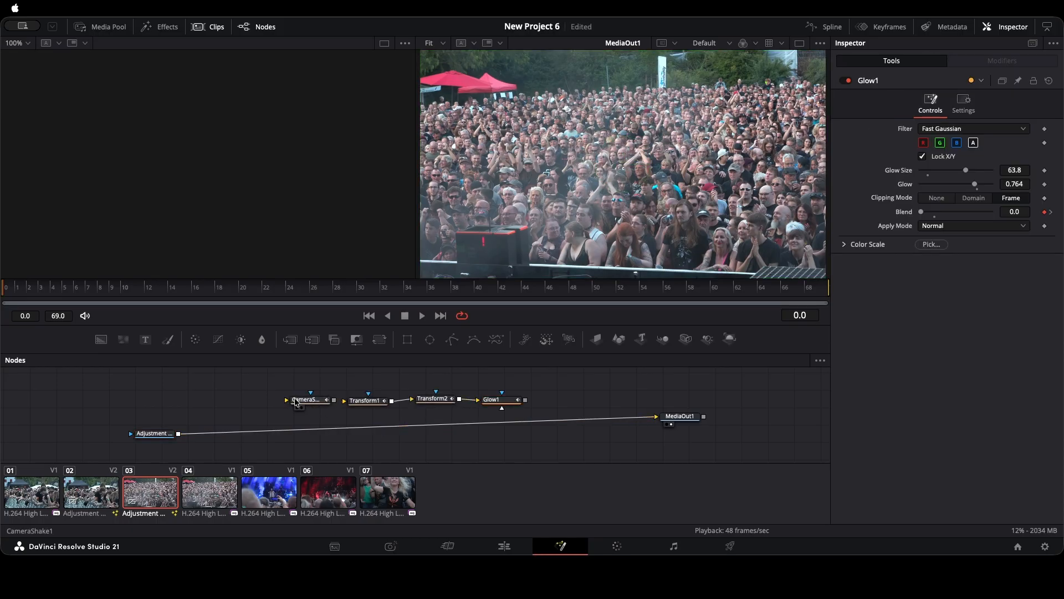
Insert the pasted CameraShake1 node into the connection between the adjustment clip input and MediaOut1, and tidy the node positions
drag(302, 402, 232, 433)
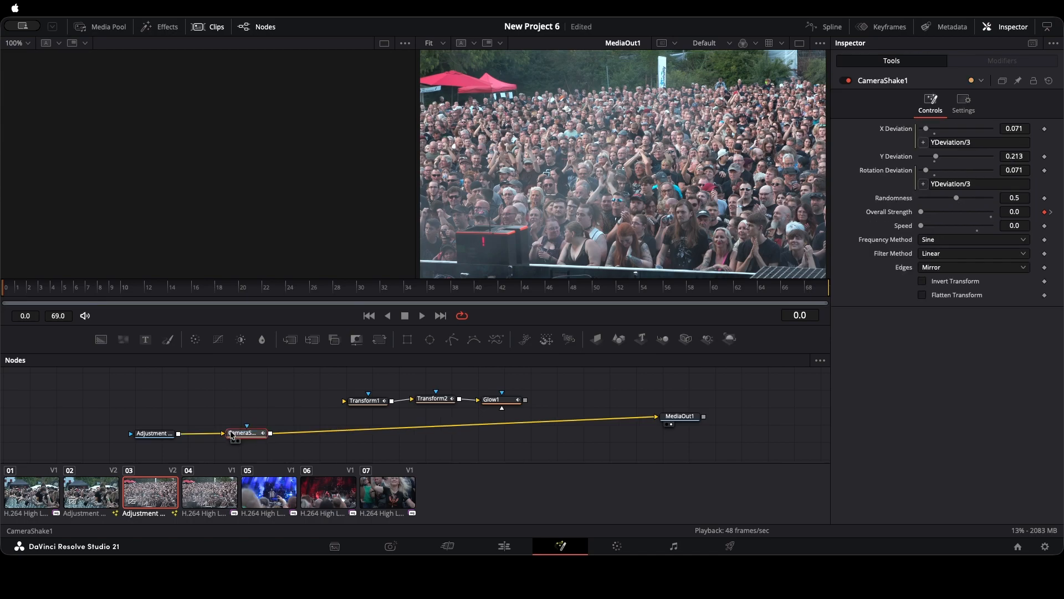
drag(677, 417, 690, 429)
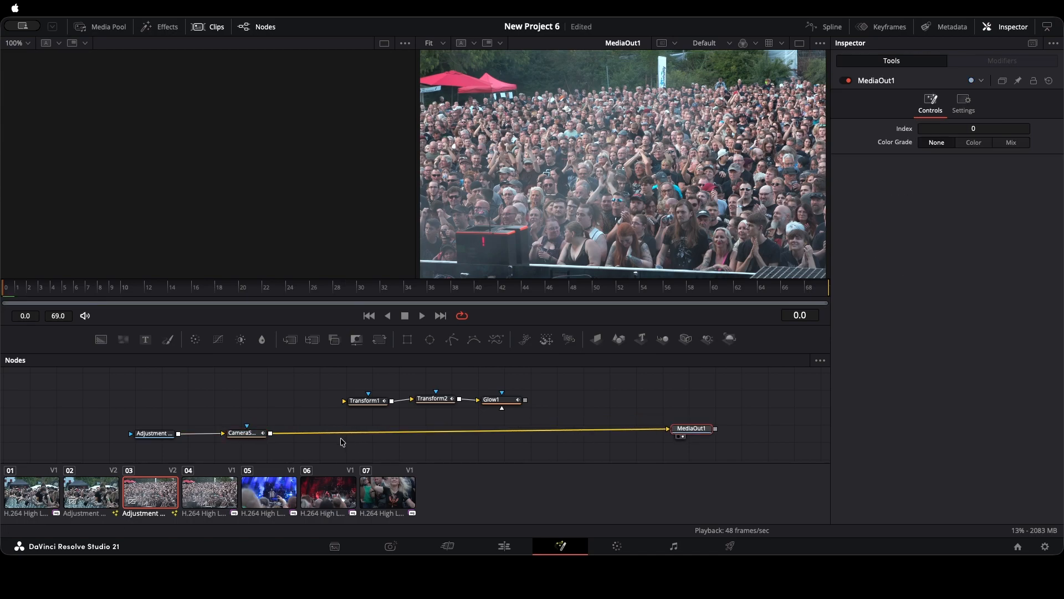
drag(254, 434, 257, 440)
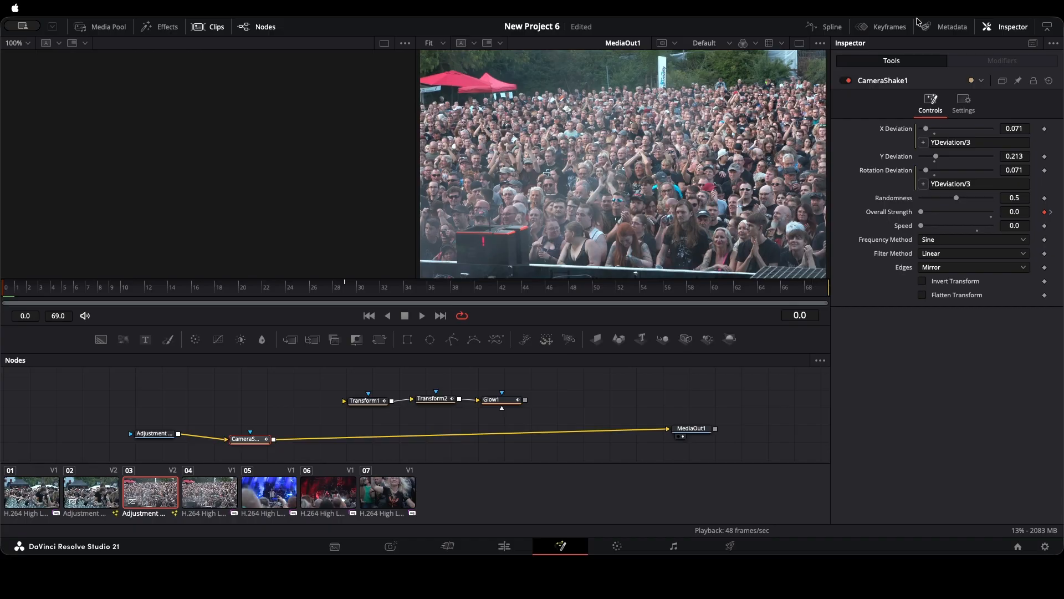
In the Keyframes editor, expand CameraShake1 and move its last Overall Strength keyframe to frame 68
click(883, 28)
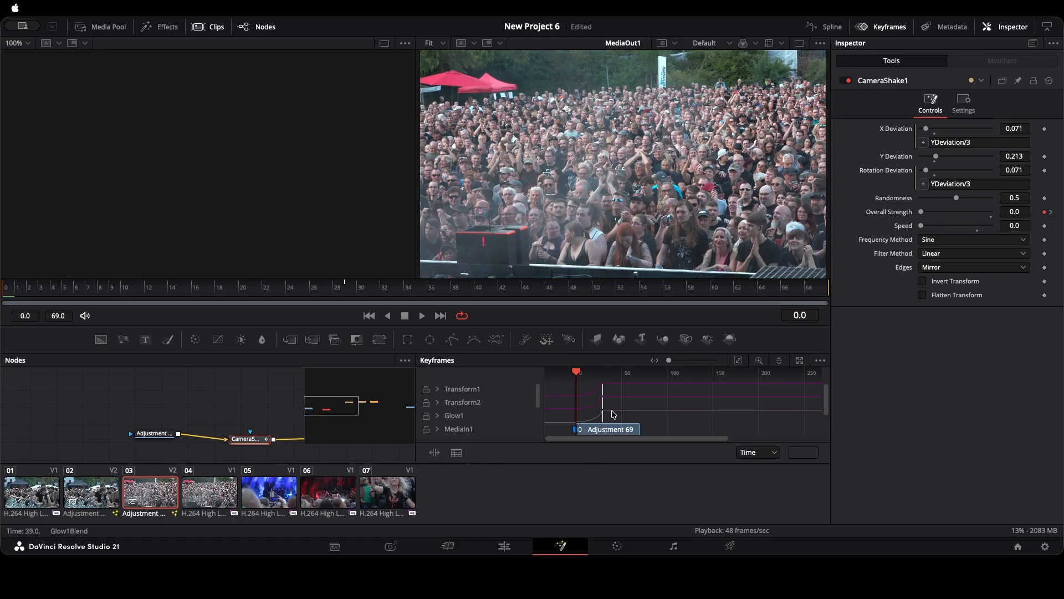
scroll(444, 435, down, 2)
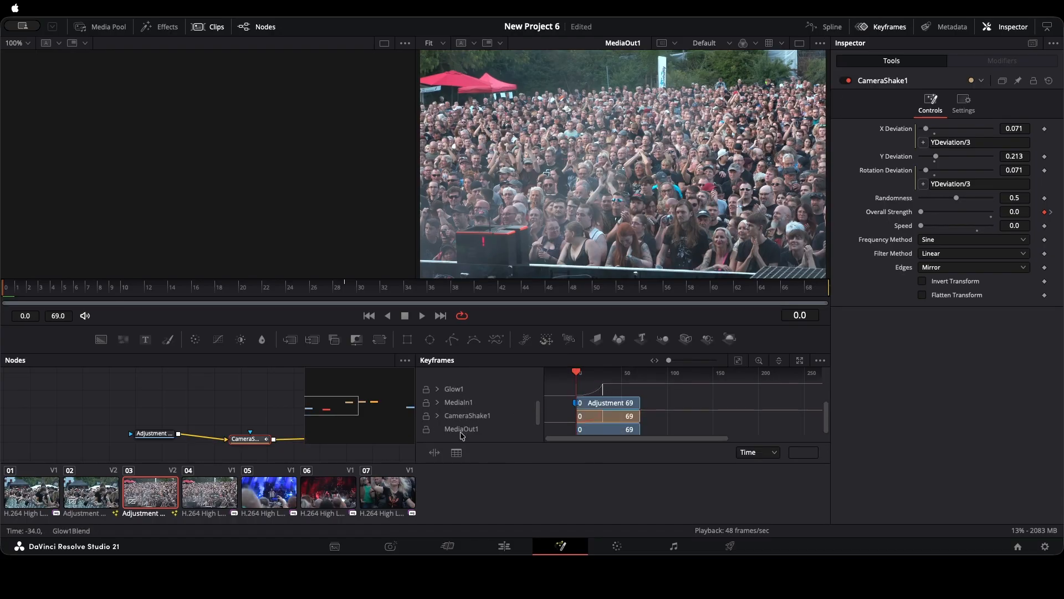
click(438, 416)
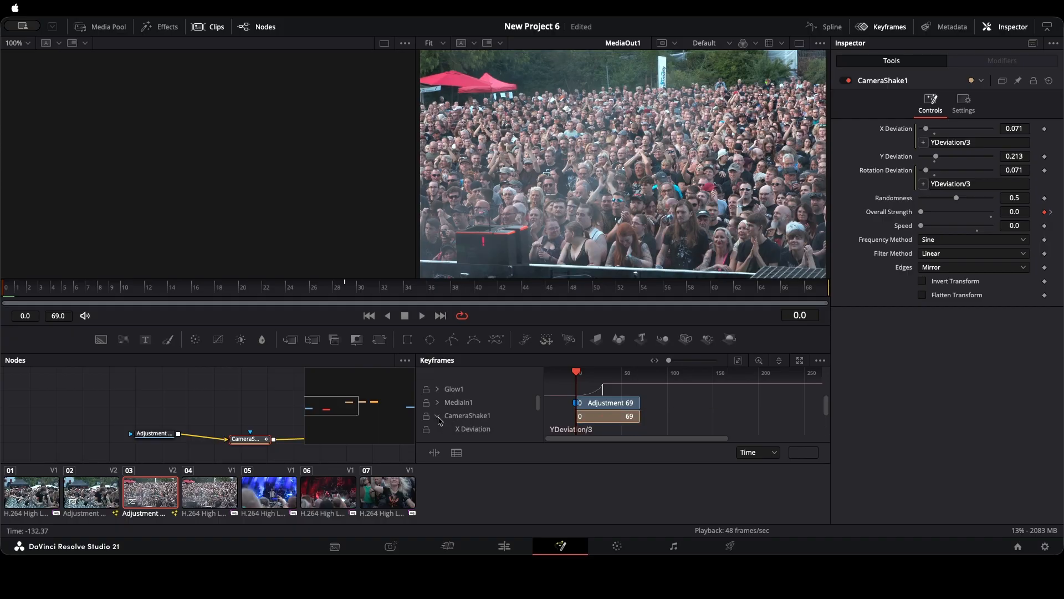
scroll(660, 413, down, 3)
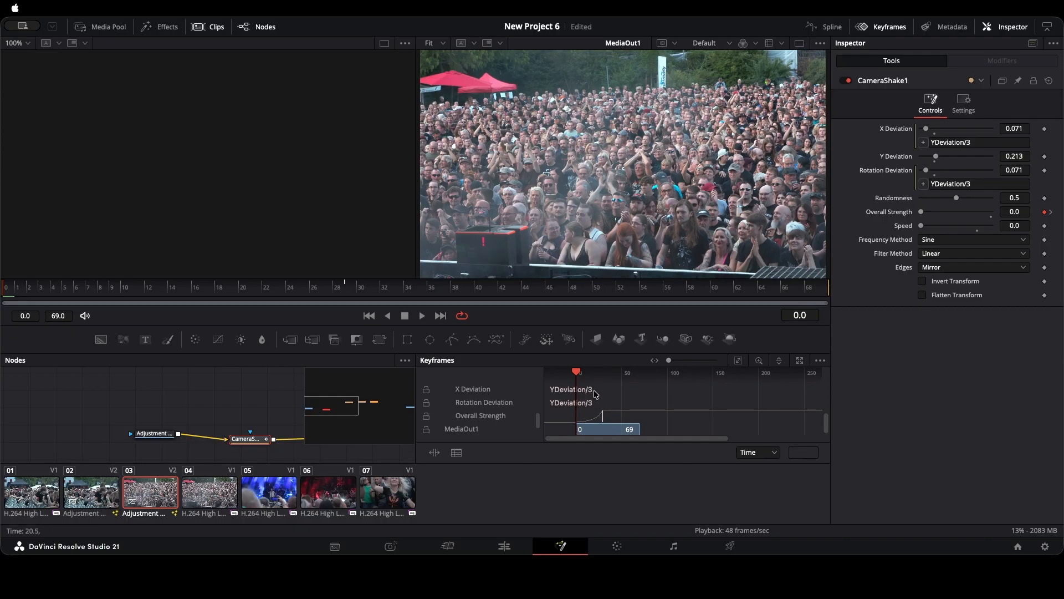
key(End)
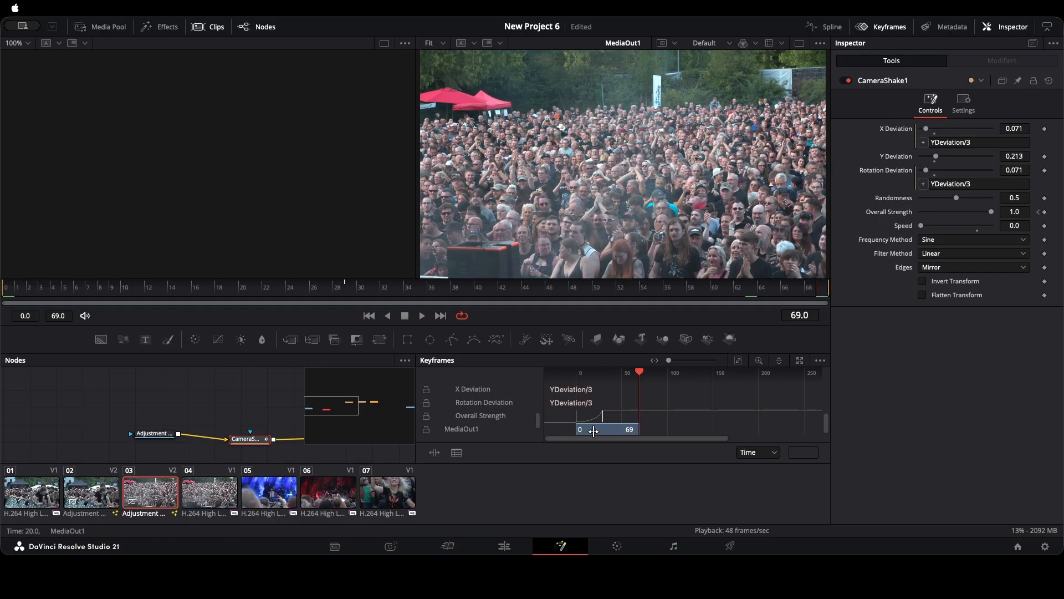
drag(599, 423, 639, 422)
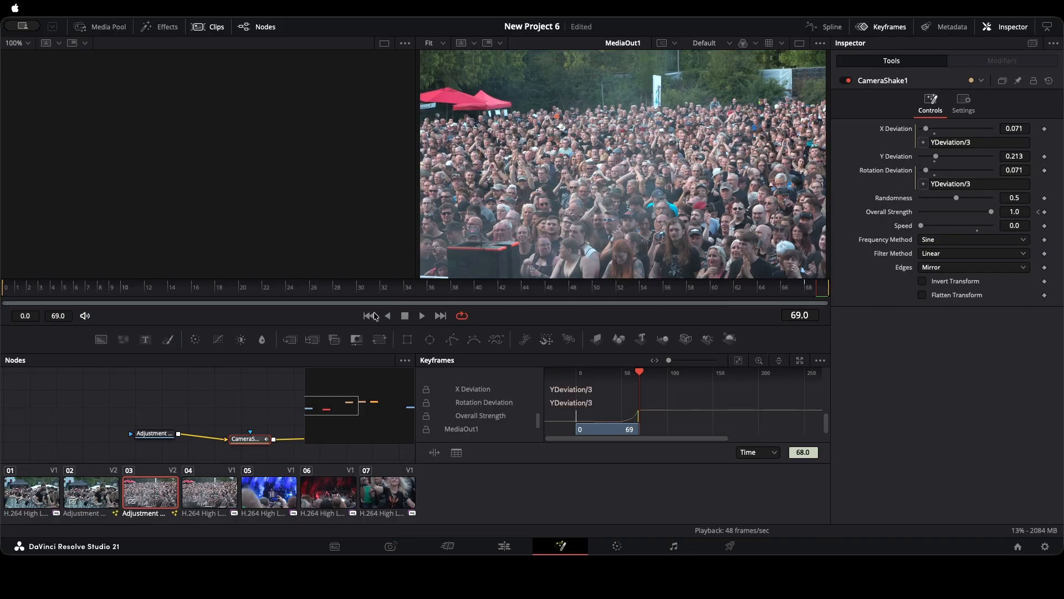
Reverse CameraShake1's Overall Strength keyframes, setting 1.0 on frame 0 and 0.0 on frame 68
drag(342, 290, 2, 290)
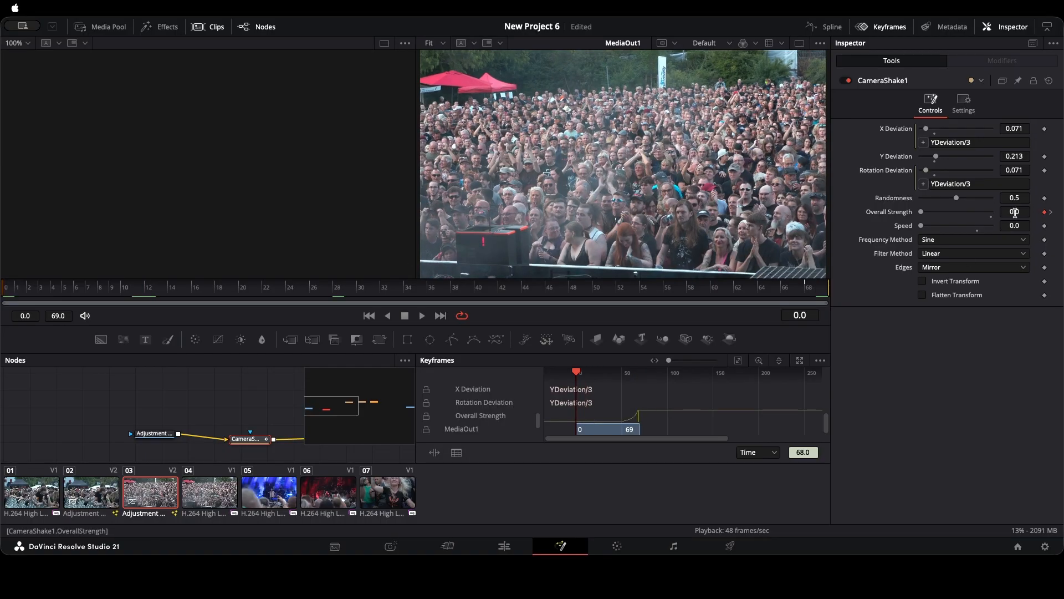
click(815, 297)
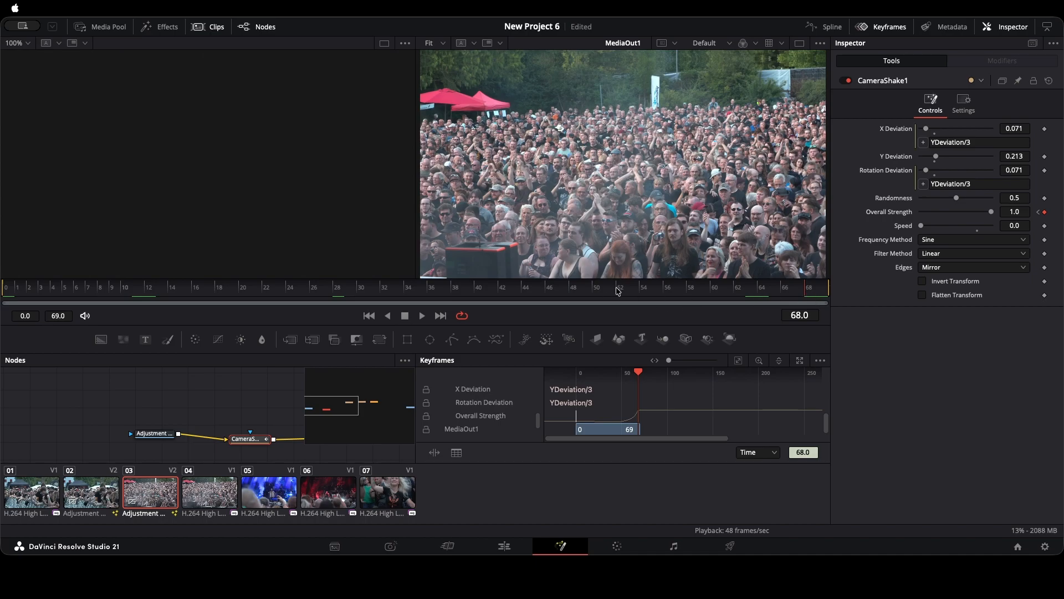
key(Home)
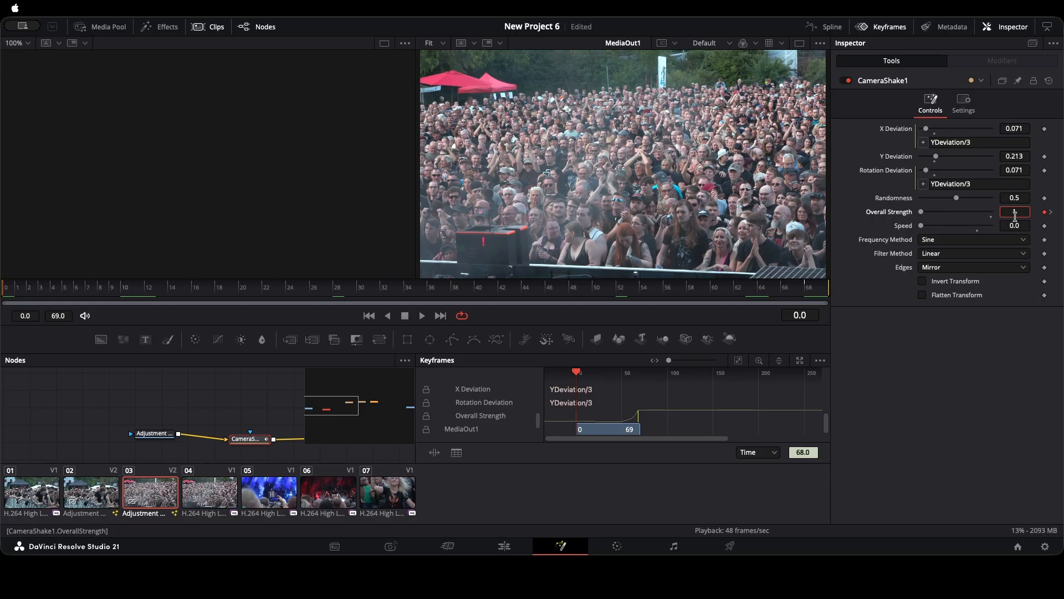
key(Tab)
drag(761, 291, 805, 293)
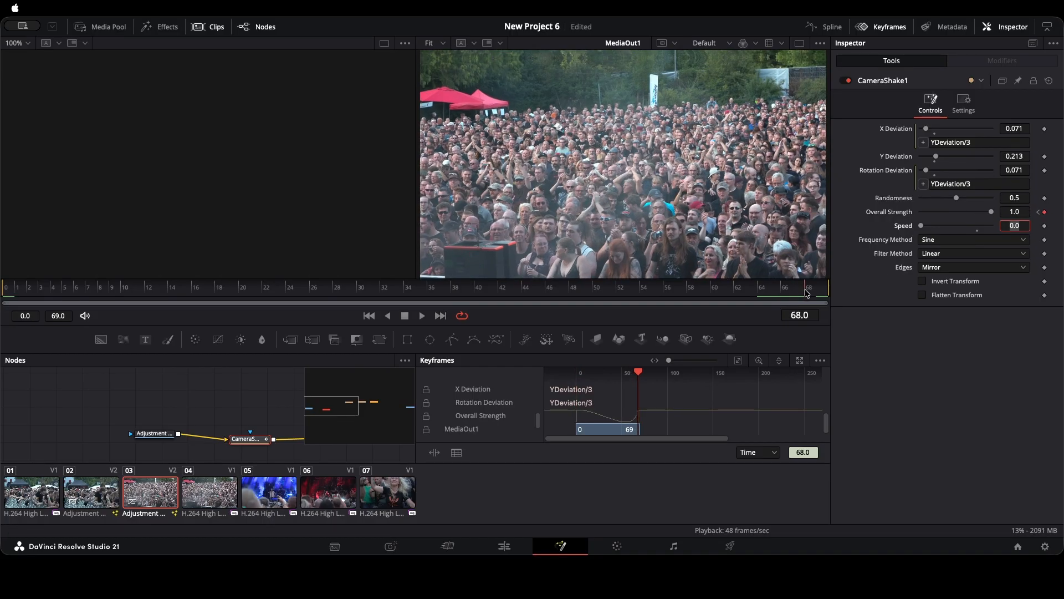
click(1013, 212)
text(0)
key(Tab)
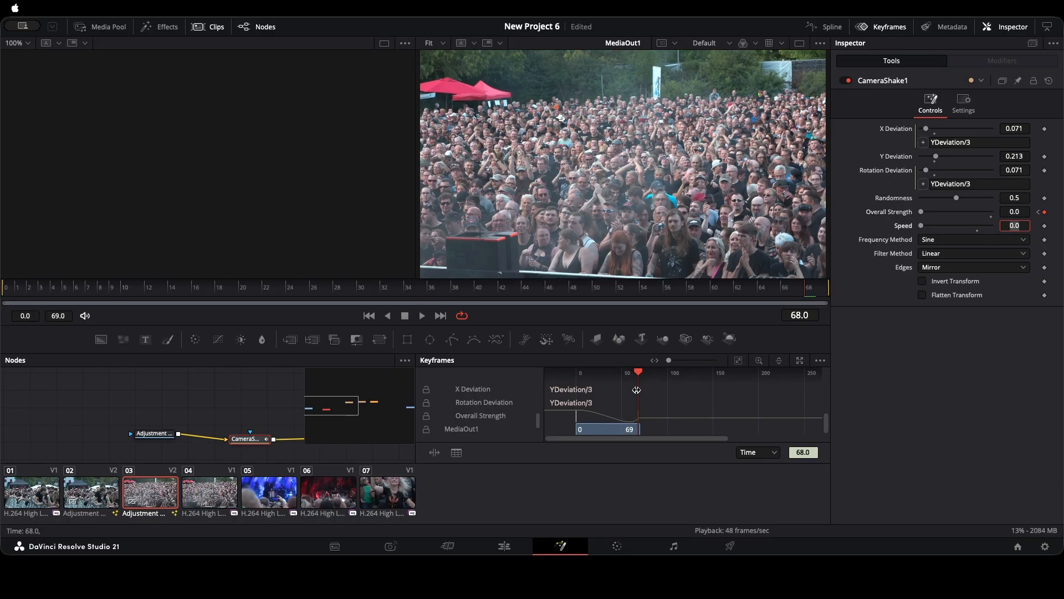
Replace the Keyframes editor with an enlarged Spline editor showing CameraShake1's Overall Strength curve, fitted to the view
click(825, 27)
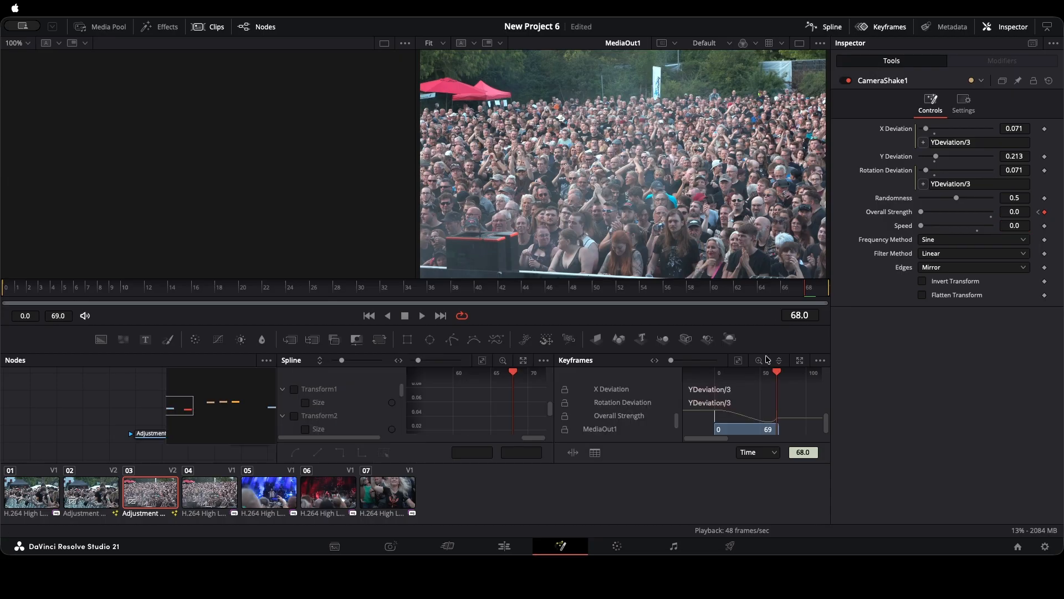
click(885, 27)
scroll(473, 413, down, 5)
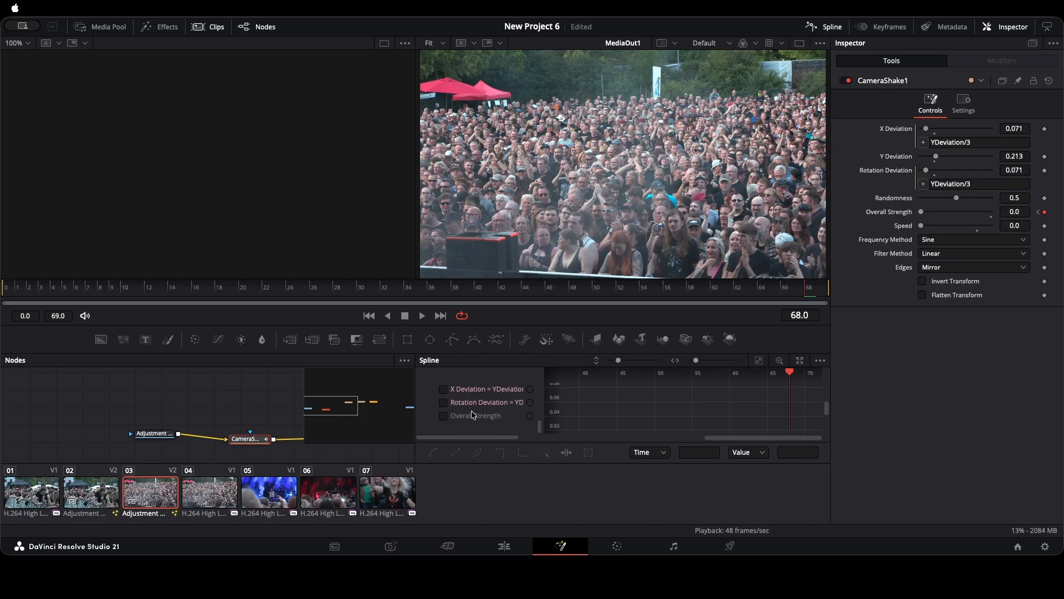
click(443, 416)
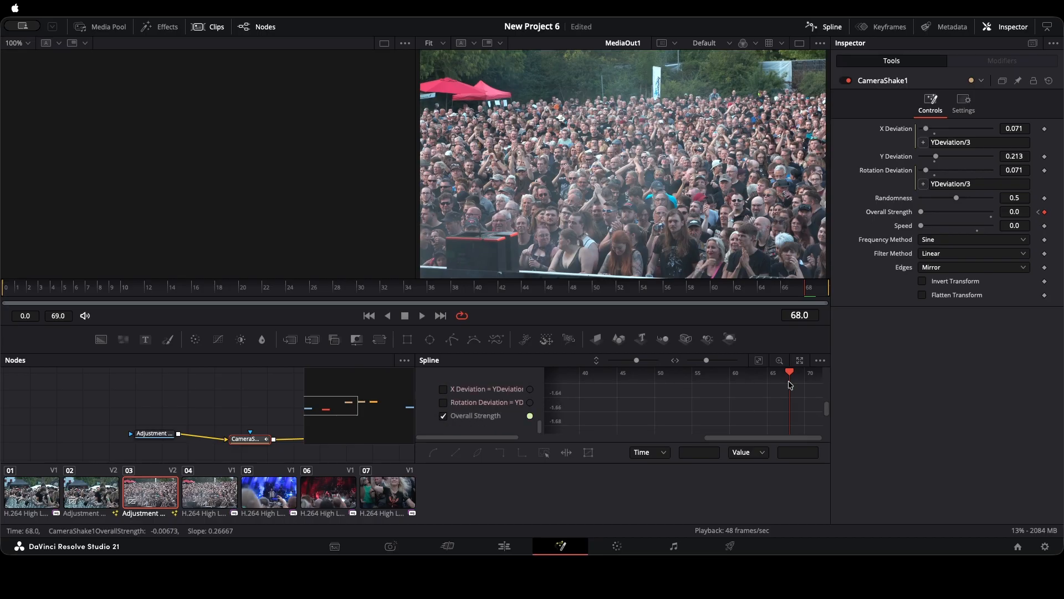
click(759, 361)
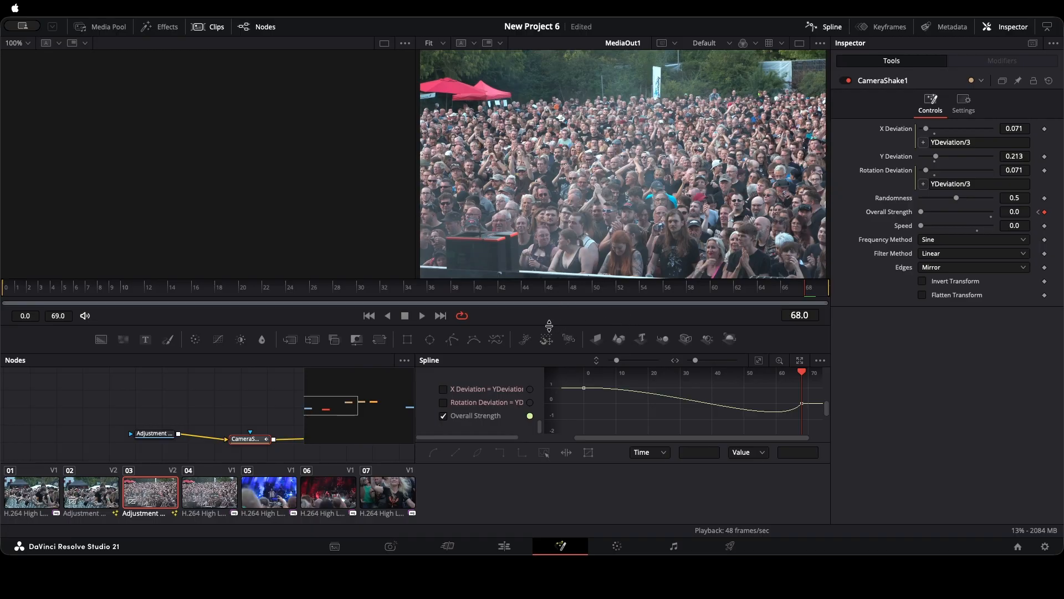
drag(549, 325, 548, 232)
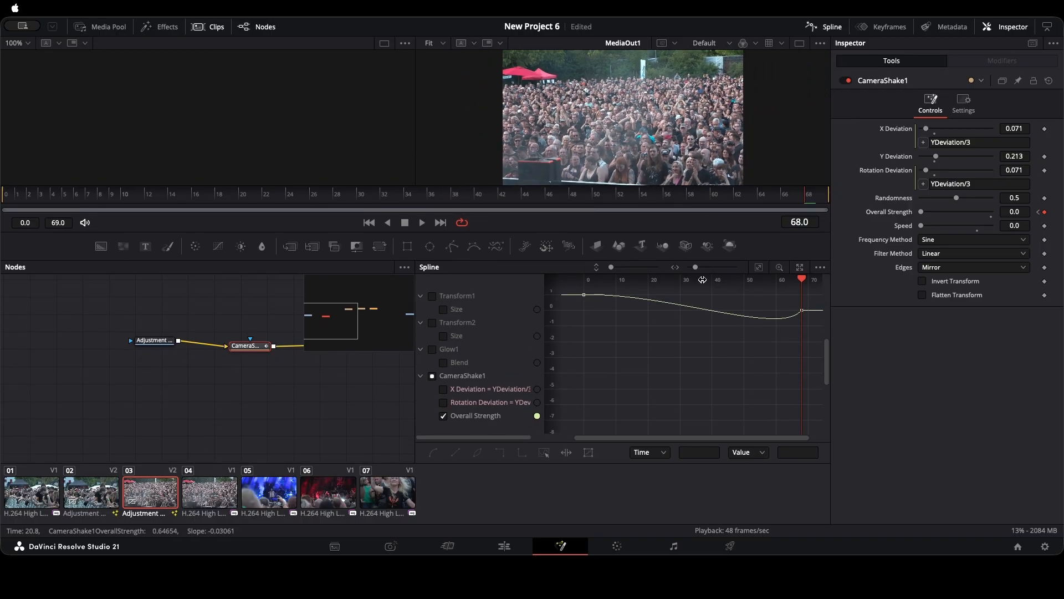
click(758, 268)
Reset the Overall Strength curve to linear, smooth both keyframes, and pull the first keyframe's handle down for a steep initial drop
drag(577, 298, 814, 401)
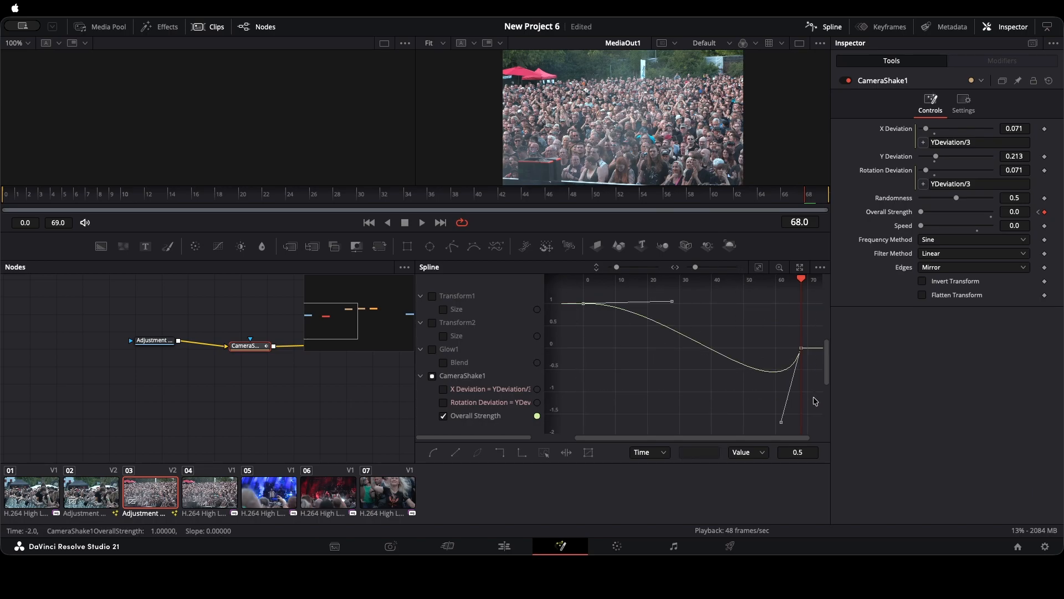
click(461, 457)
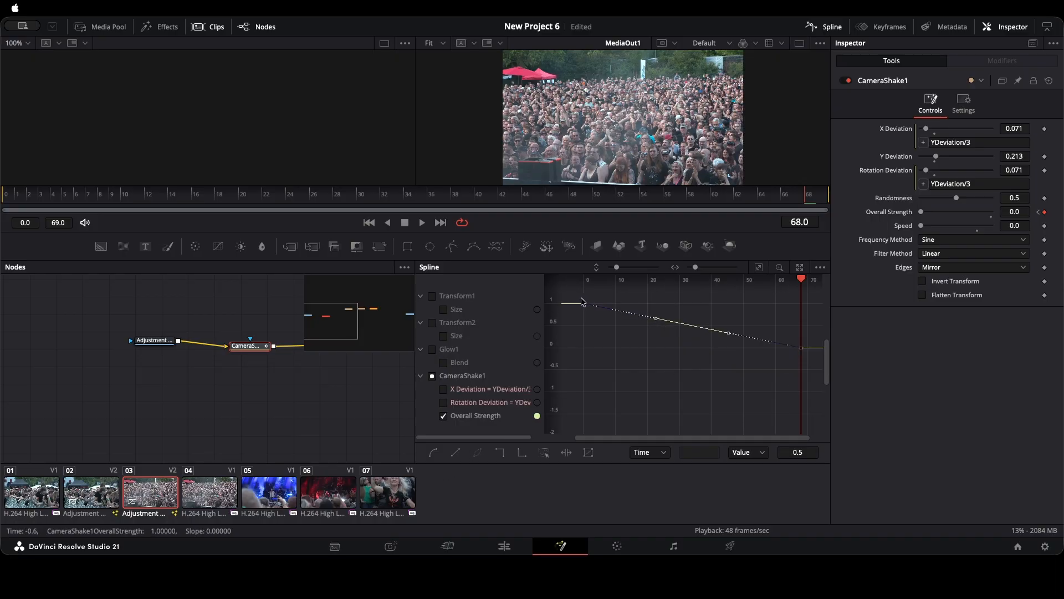
drag(579, 299, 827, 377)
key(shift+s)
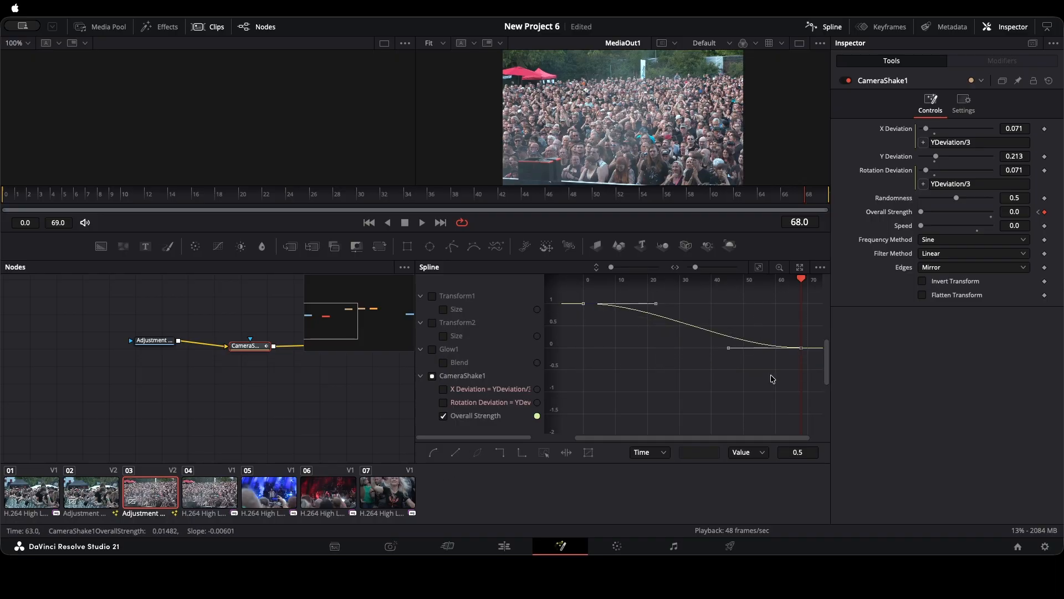
drag(659, 304, 617, 337)
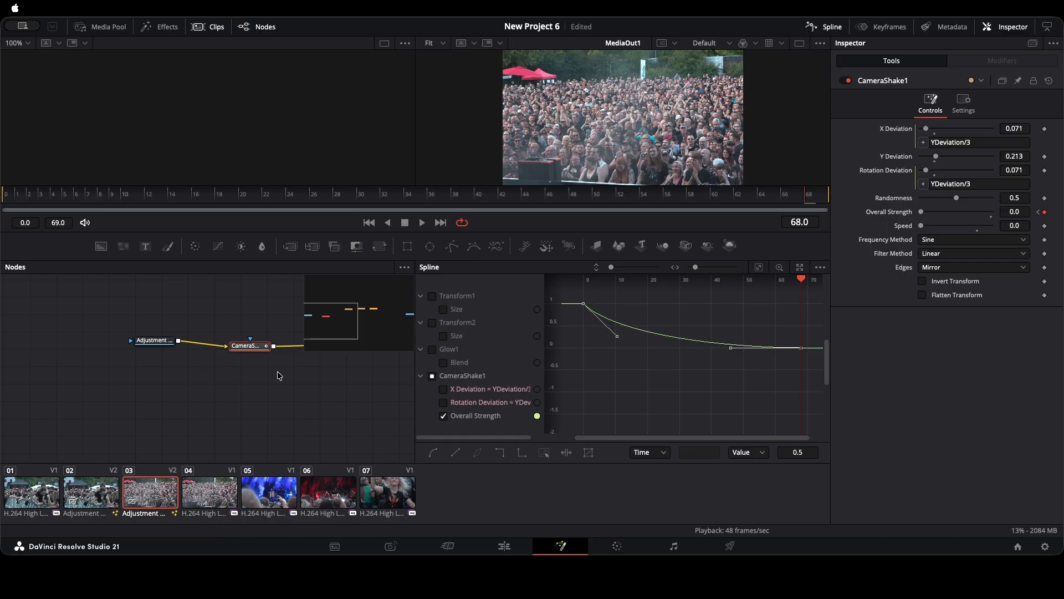
Insert Transform1 into the connection after CameraShake1, and move its last Size keyframe to frame 69 in the Keyframes editor
drag(274, 373, 91, 397)
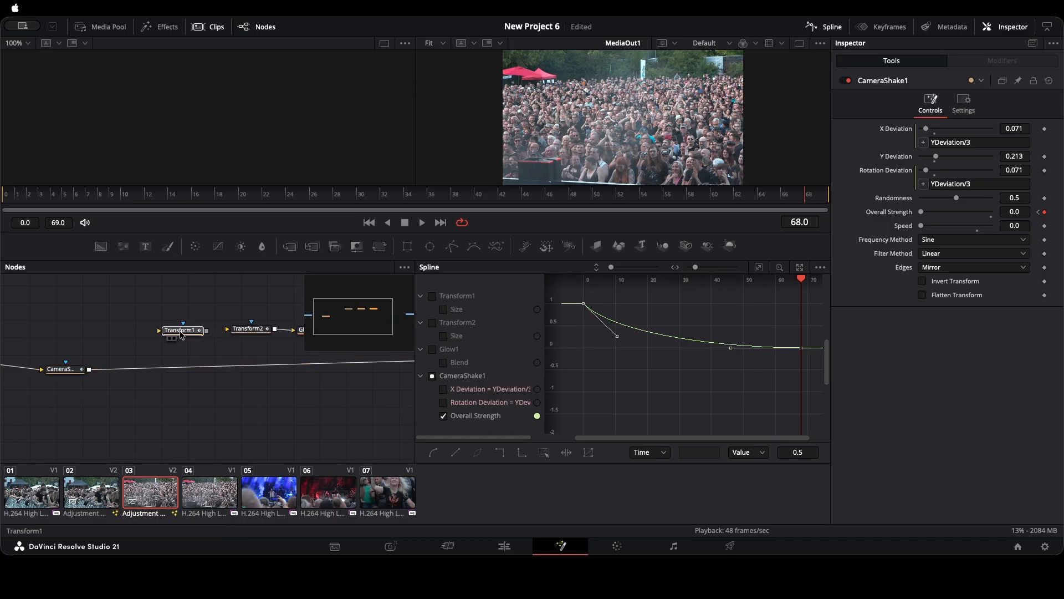
drag(180, 332, 156, 367)
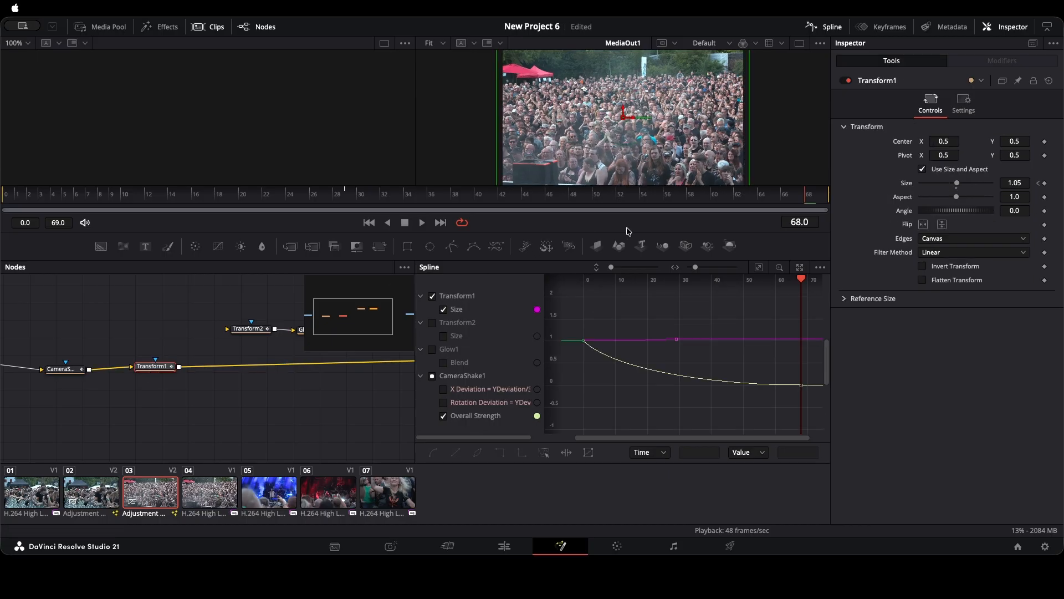
click(882, 27)
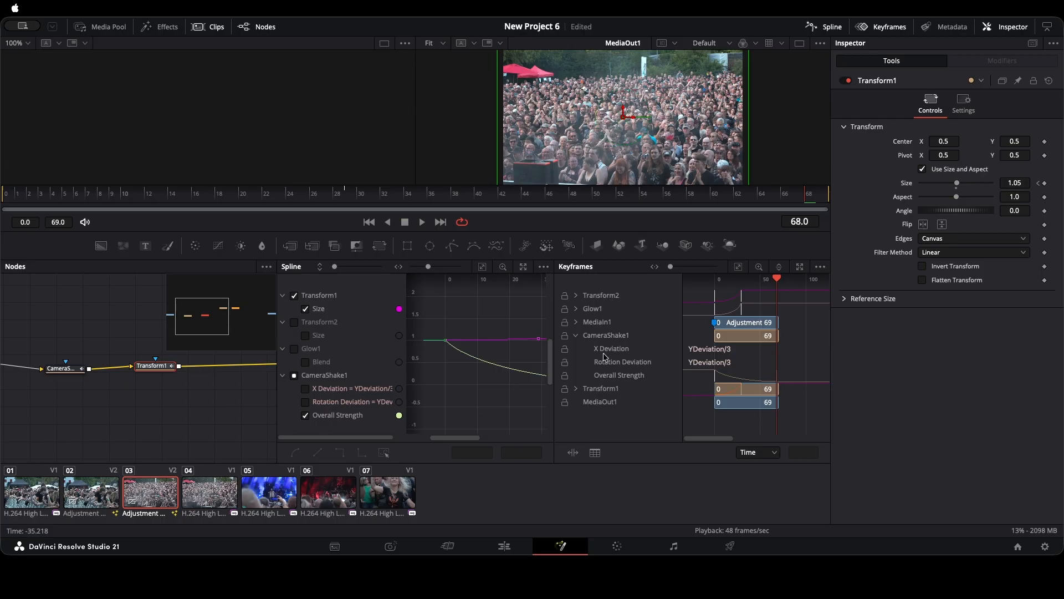
click(598, 391)
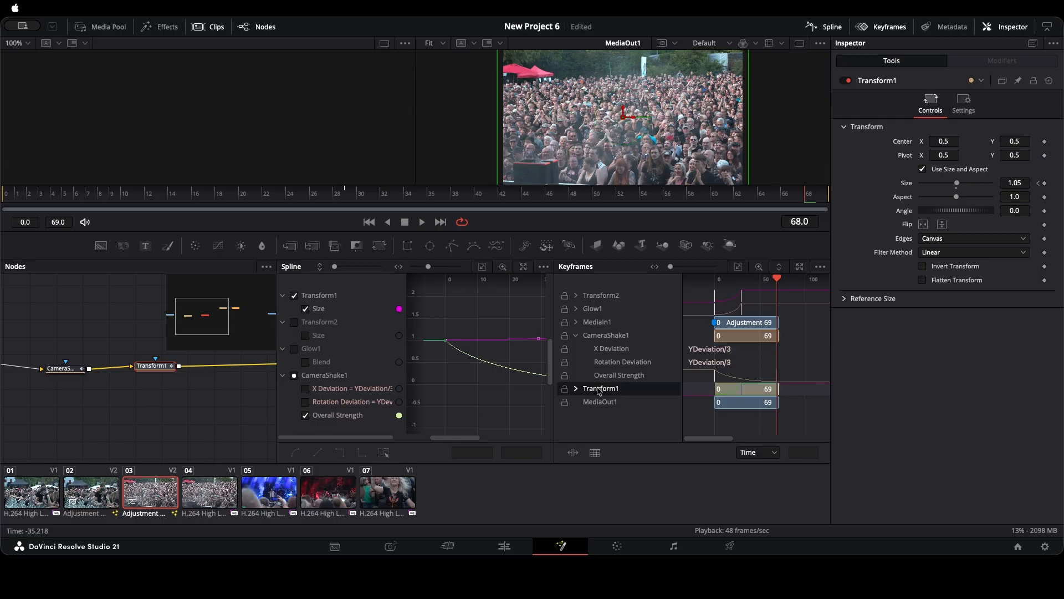
click(577, 390)
drag(738, 409, 778, 414)
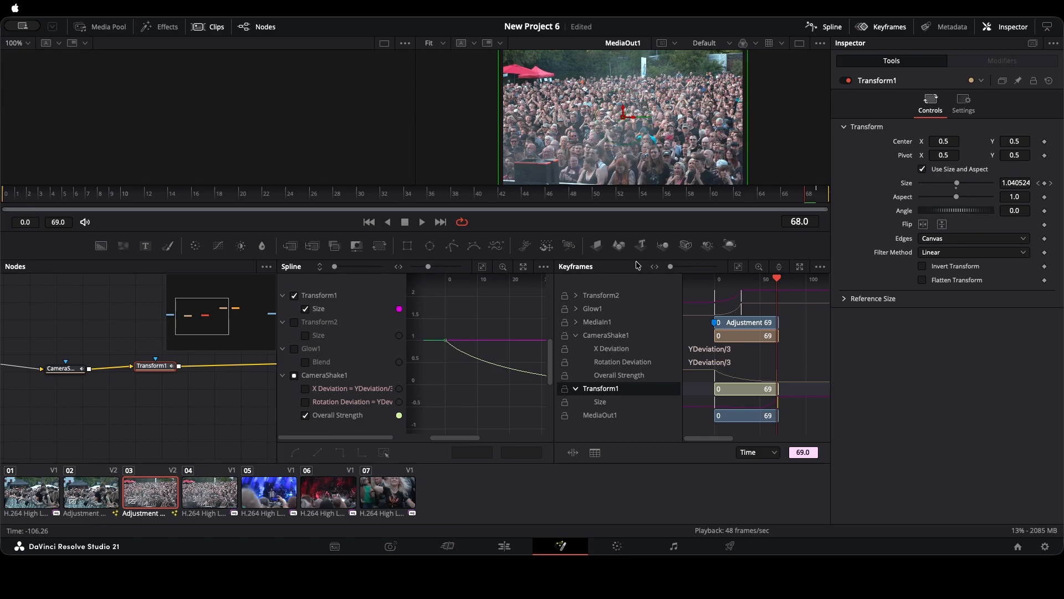
Reverse Transform1's Size keyframes, setting 1.05 on frame 0 and 1.0 on frame 69
drag(356, 198, 2, 200)
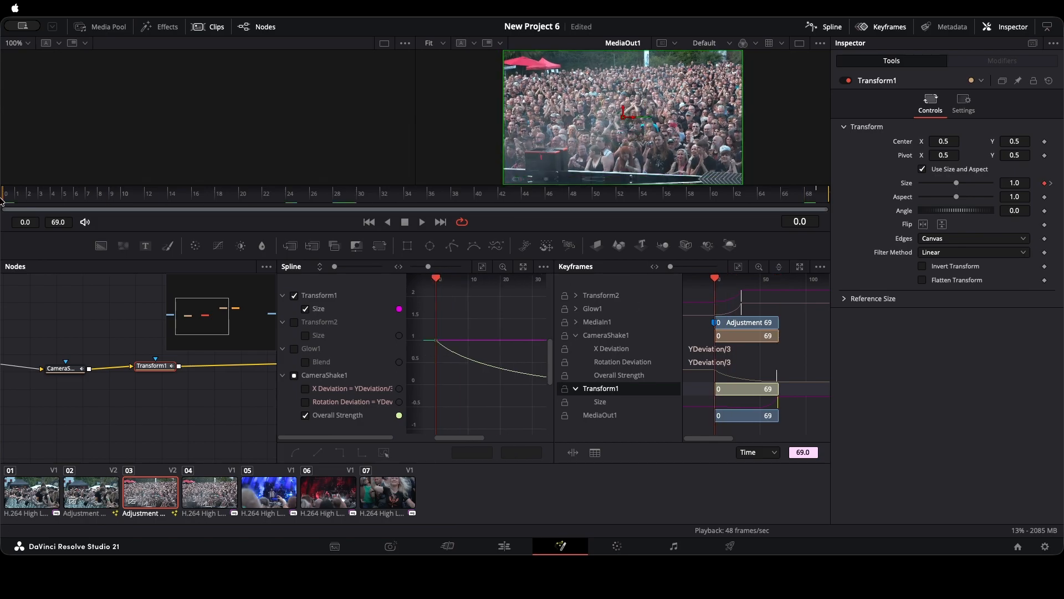
click(830, 198)
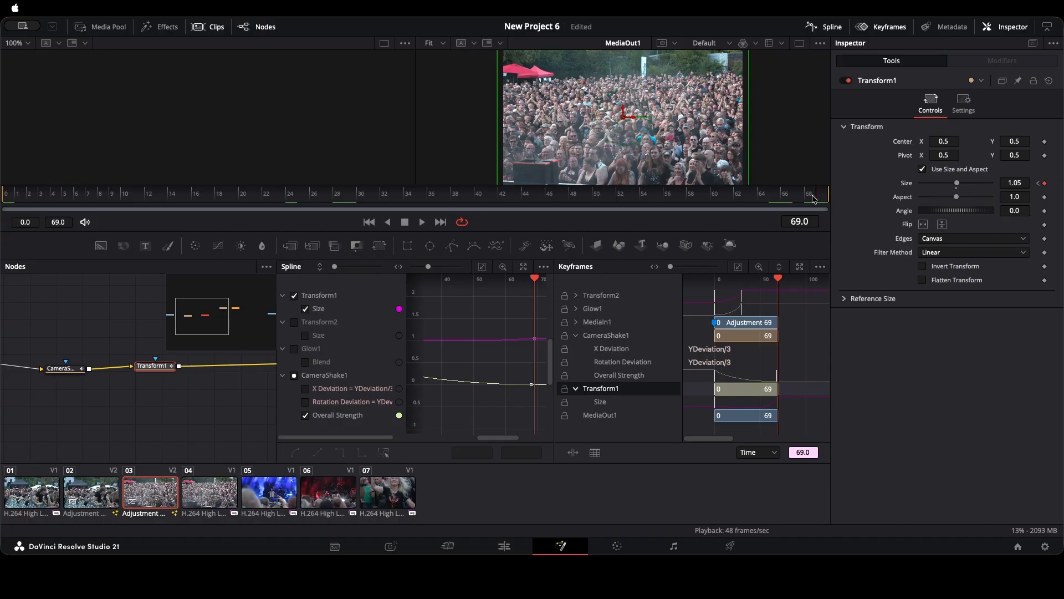
drag(814, 200, 2, 198)
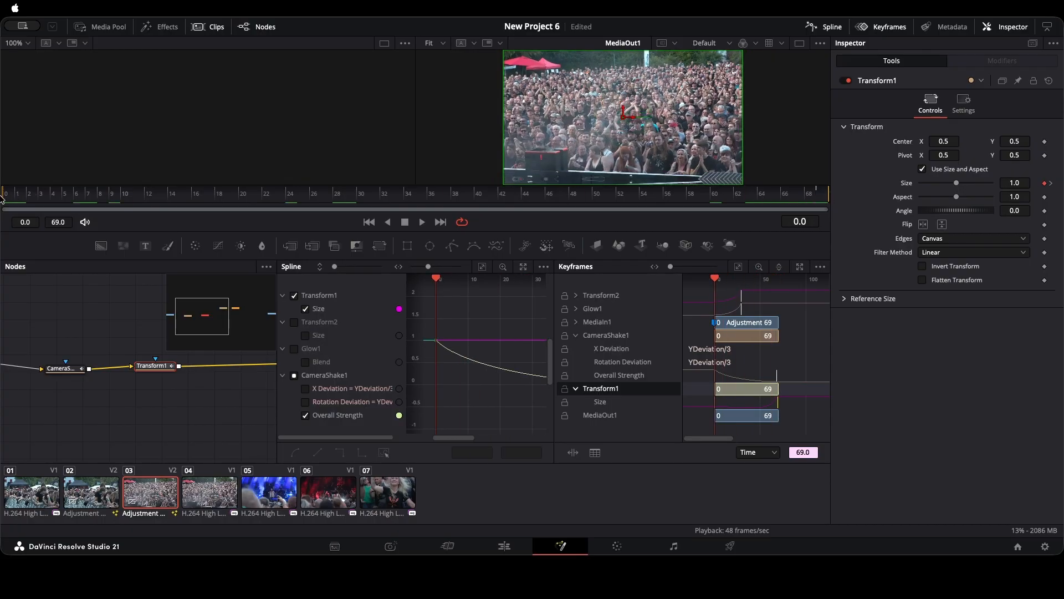
click(1020, 183)
text(5)
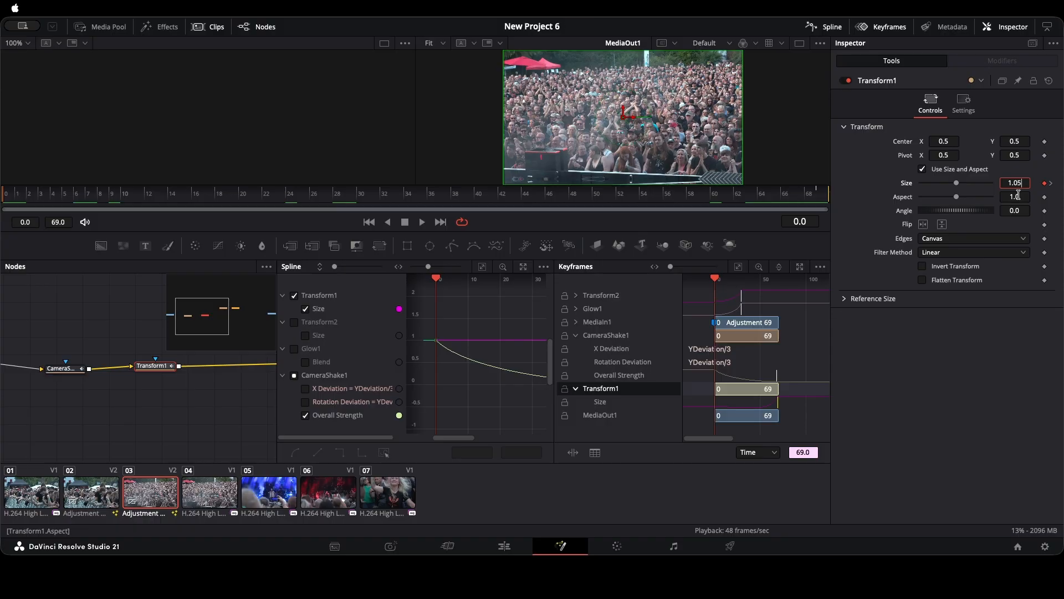
click(1019, 195)
click(812, 198)
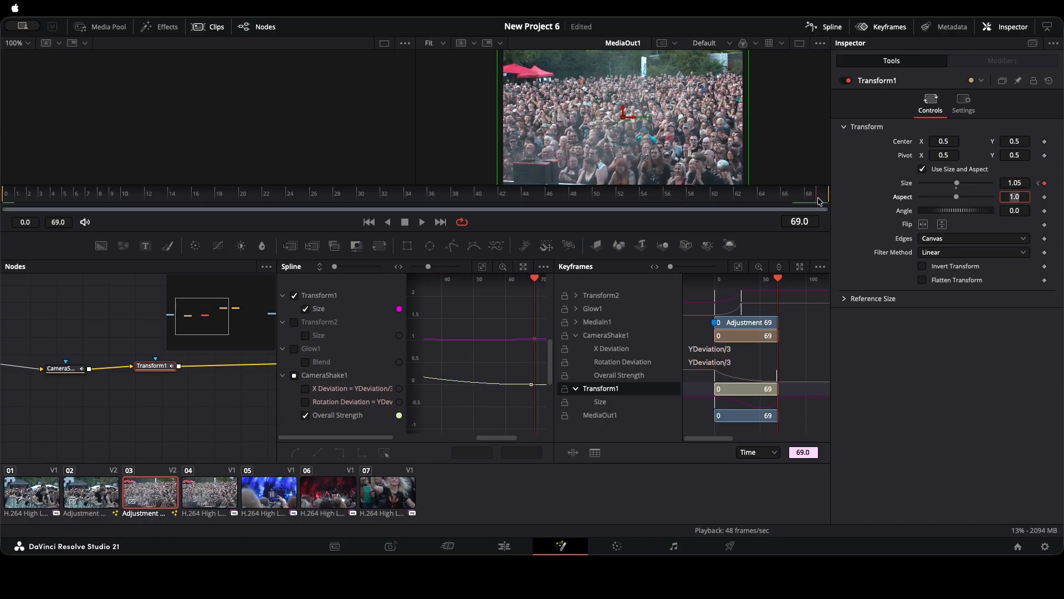
key(Right)
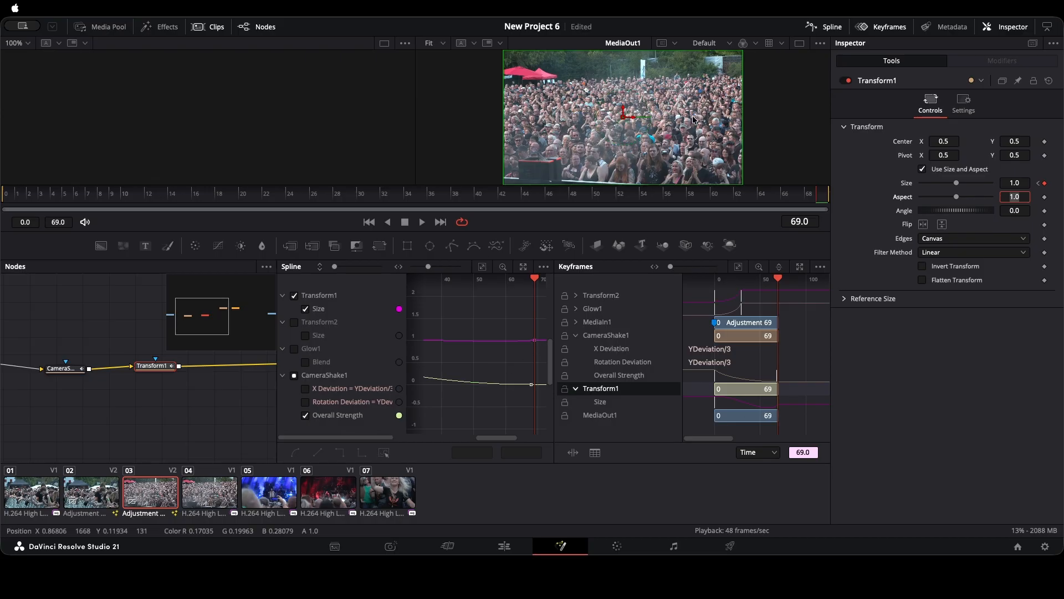
Isolate Transform1's Size curve in the Spline editor and reshape it from linear to smooth, with a steep start and a long ease-out
click(882, 27)
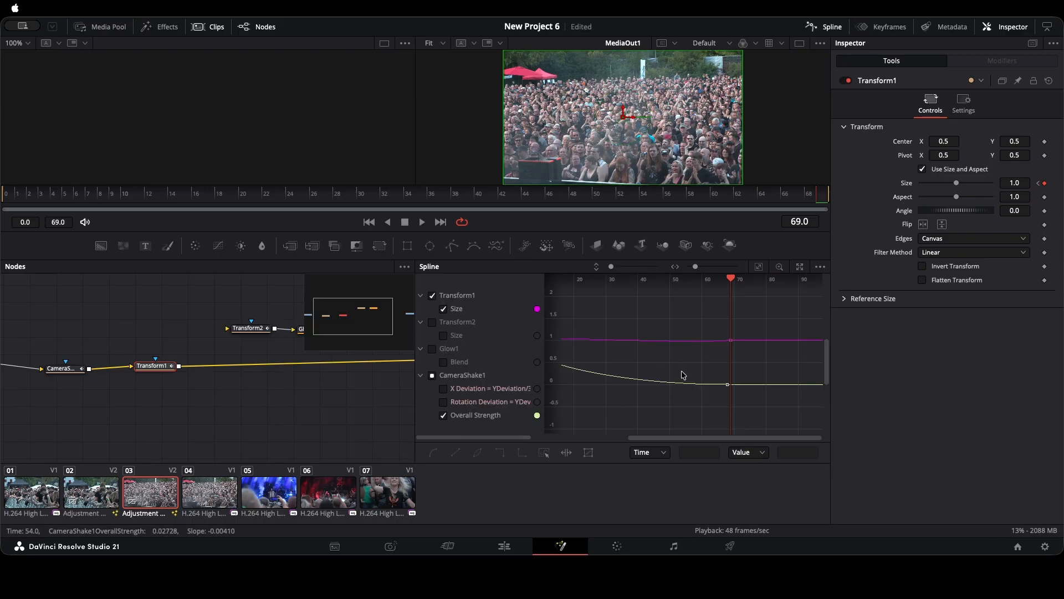
click(433, 375)
click(759, 267)
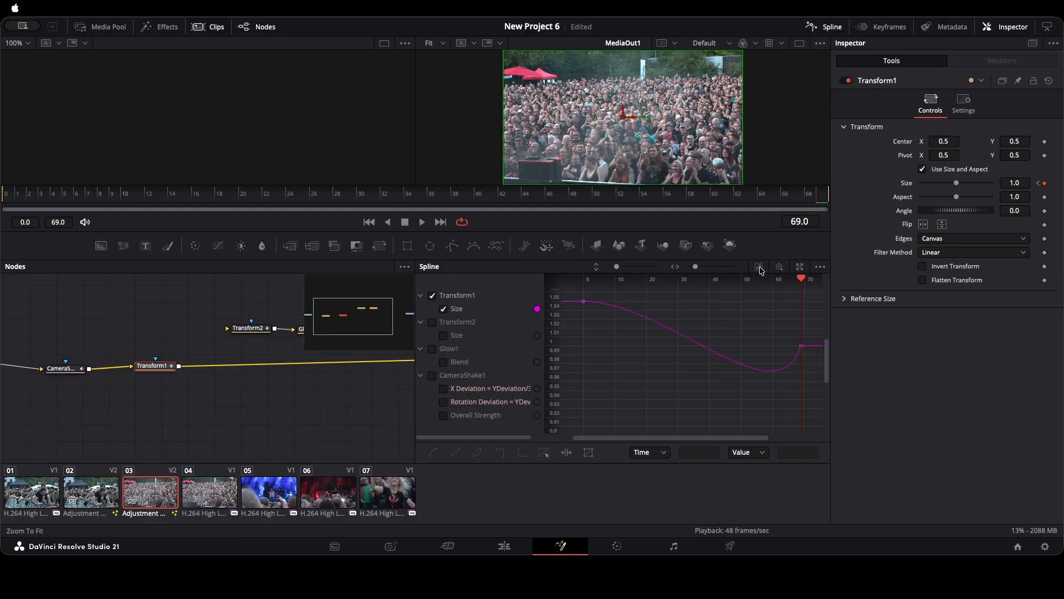
drag(577, 295, 807, 394)
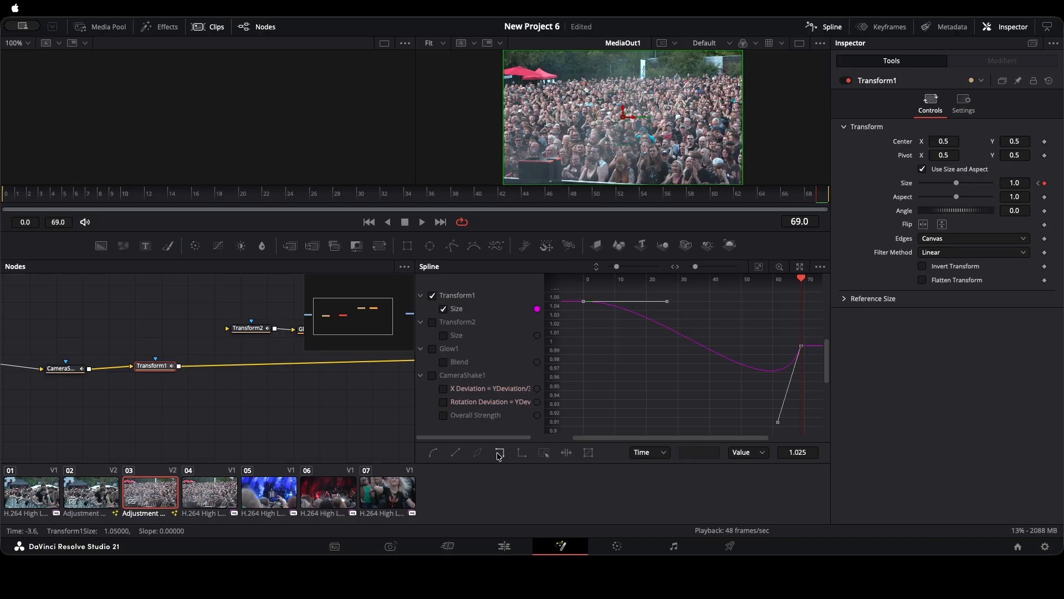
click(457, 453)
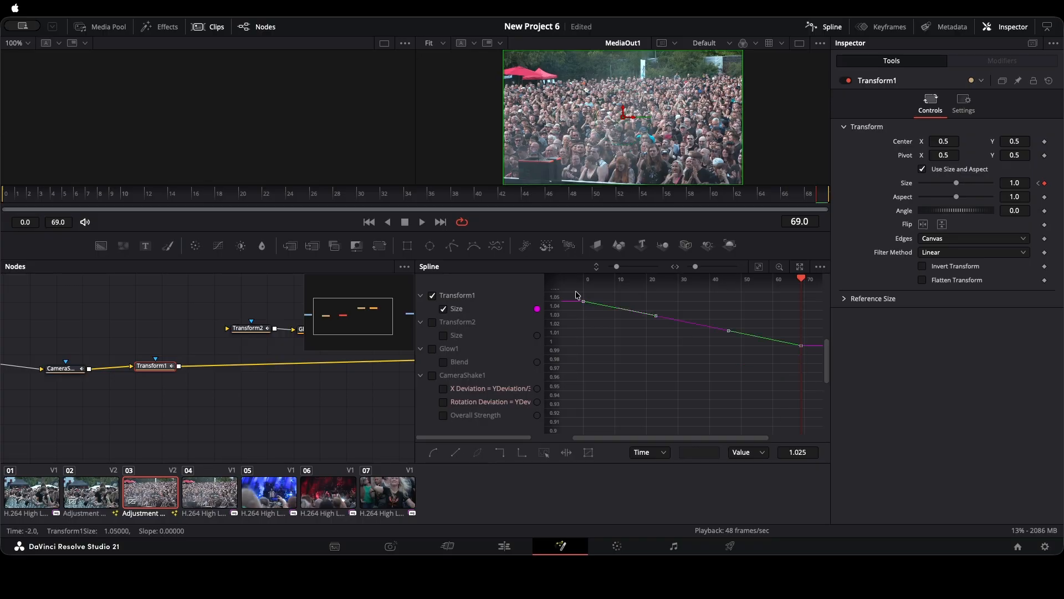
key(shift+s)
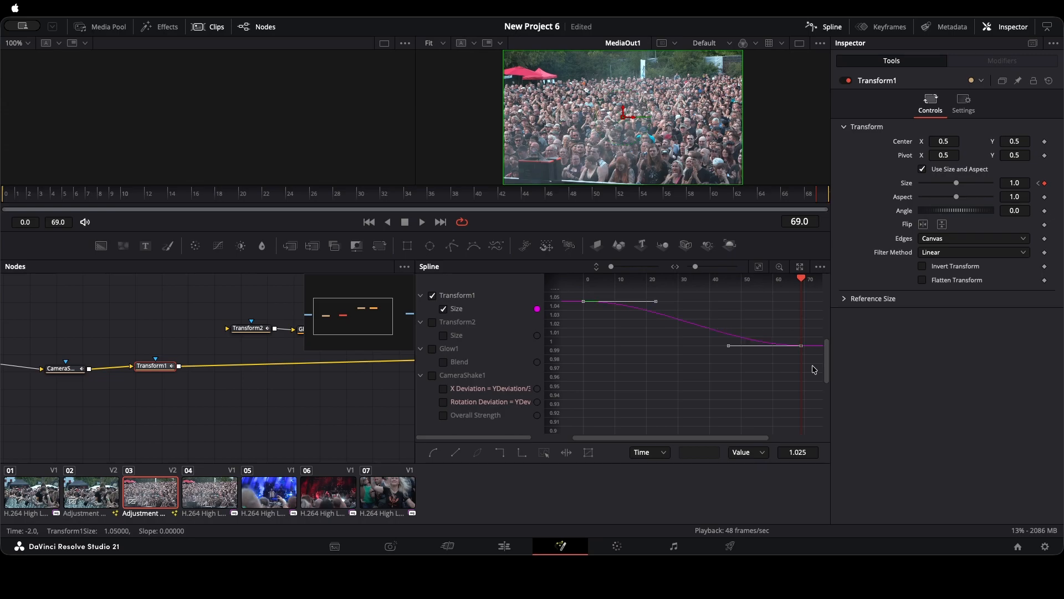
drag(656, 306, 604, 341)
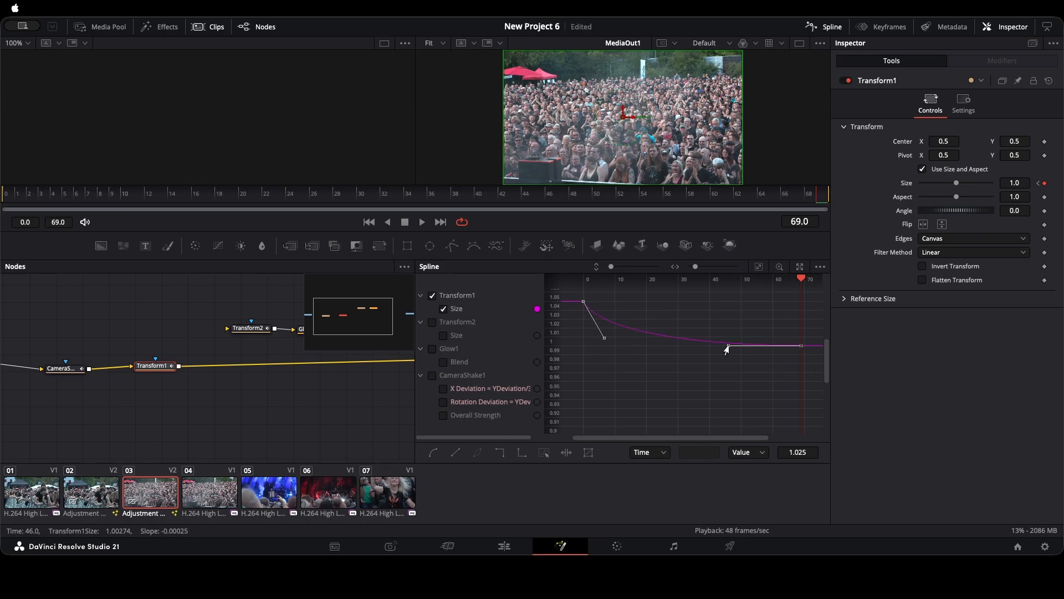
drag(727, 350, 718, 347)
Insert Transform2 into the connection after Transform1, and move its last Size keyframe to frame 68 with only its curve shown
click(248, 328)
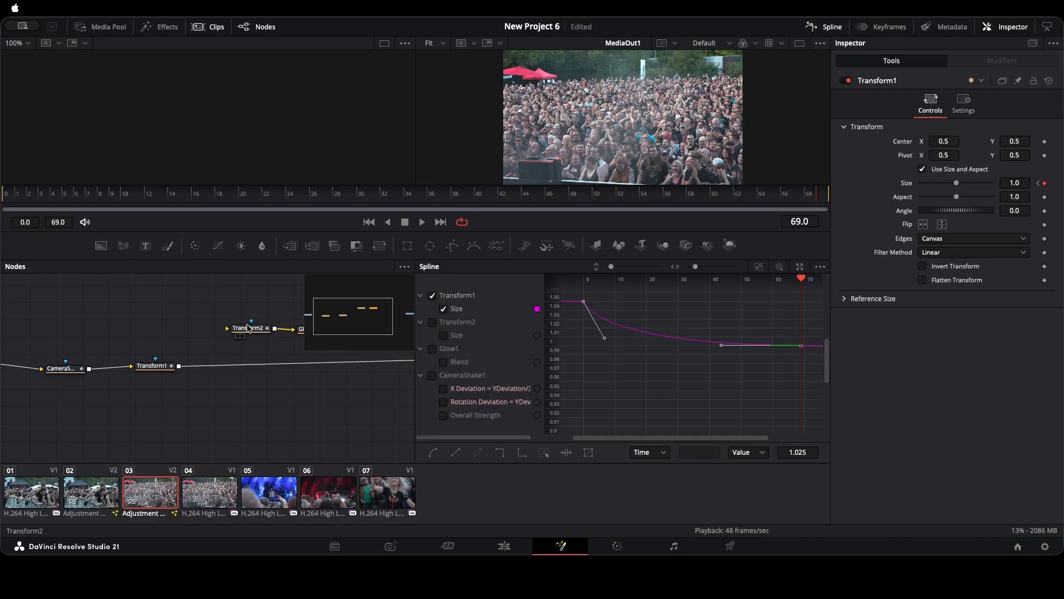
drag(251, 332, 245, 367)
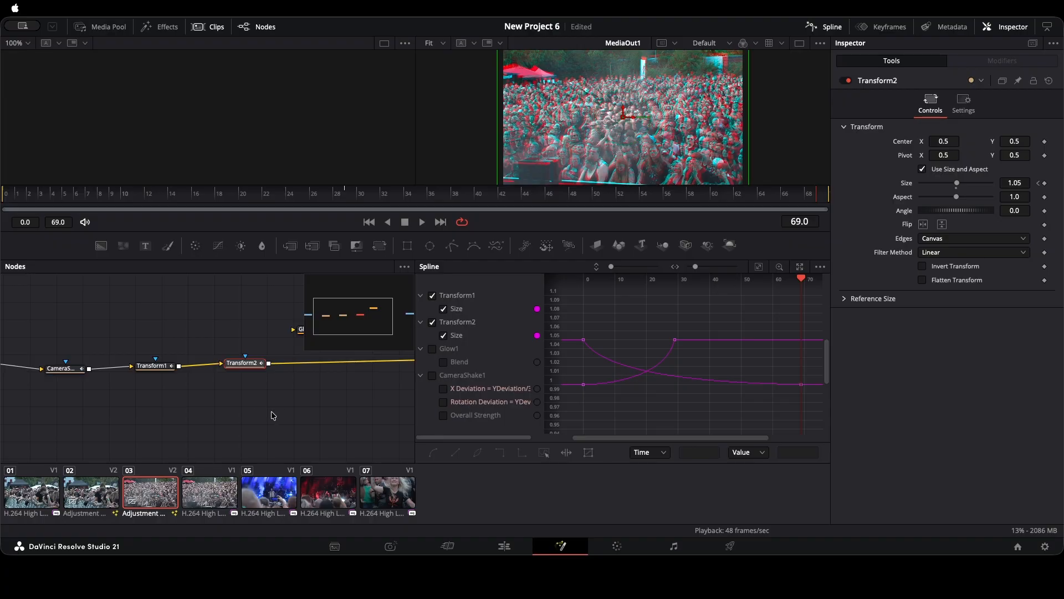
scroll(250, 402, right, 5)
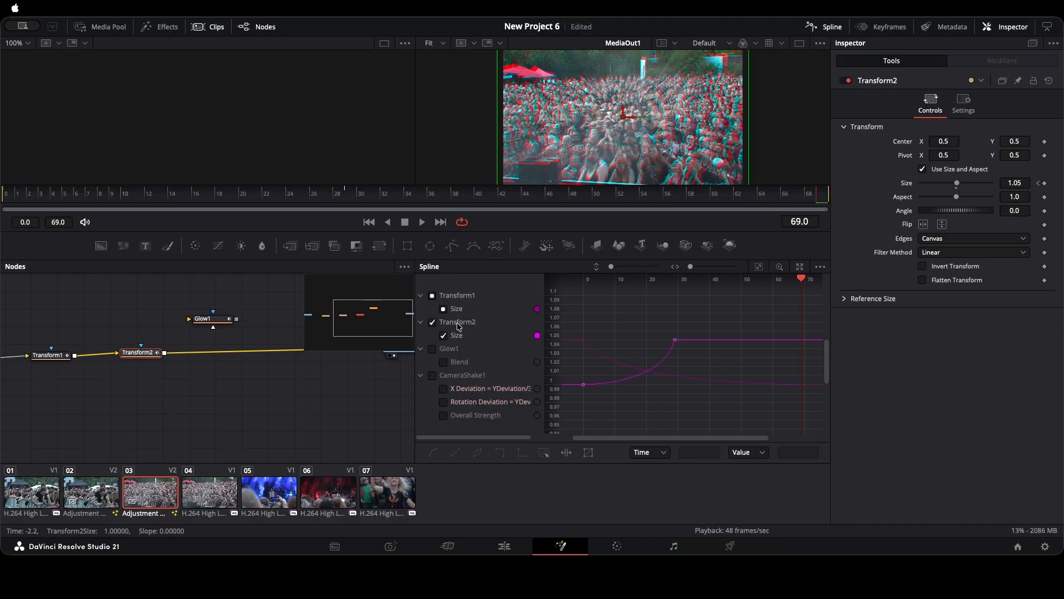
click(433, 297)
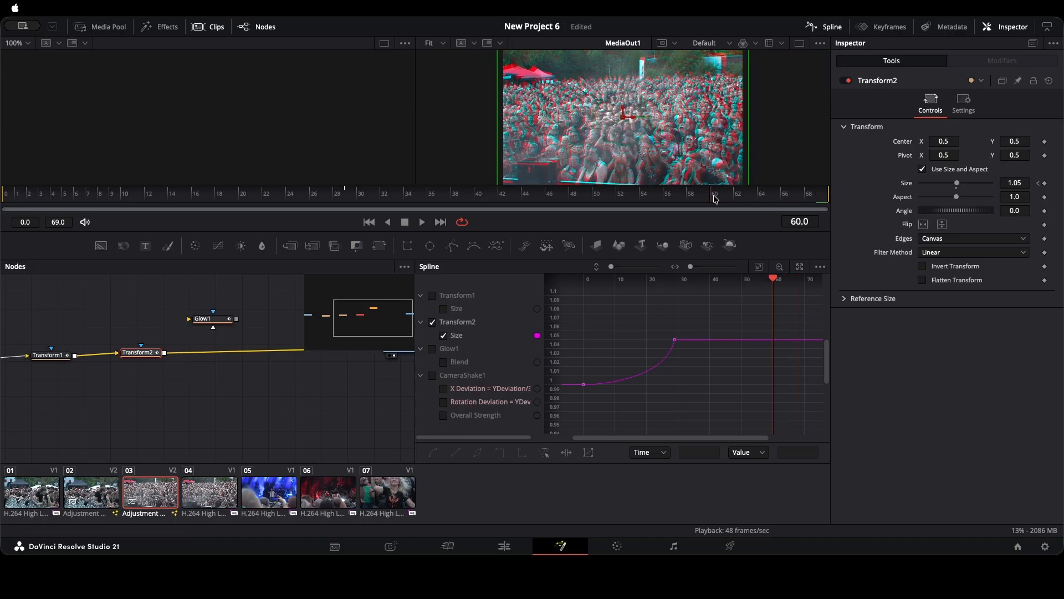
click(882, 27)
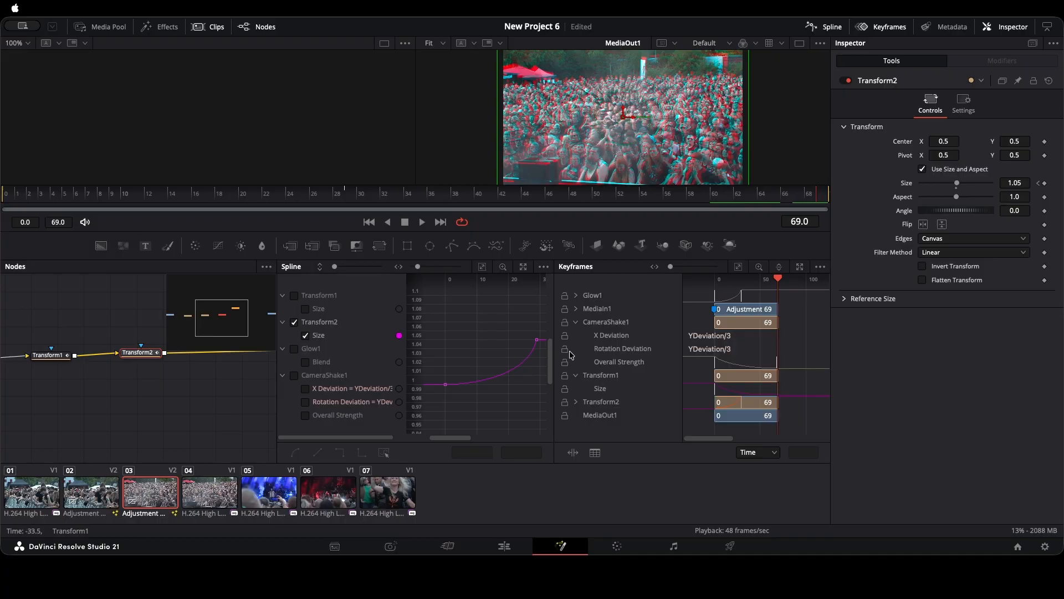
click(577, 403)
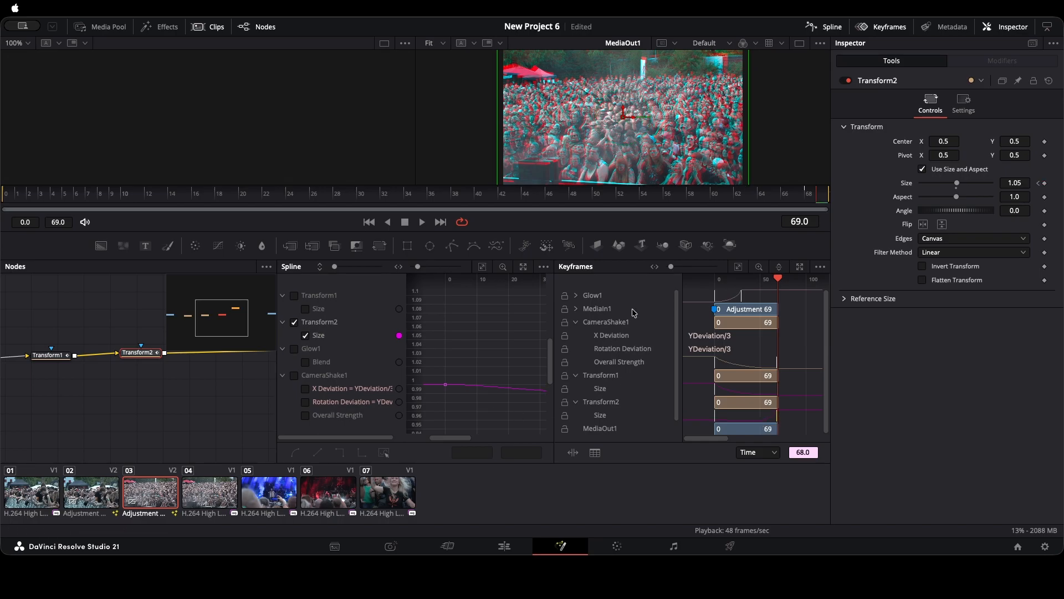
Set Transform2's Size to 1.05 on frame 0
click(807, 199)
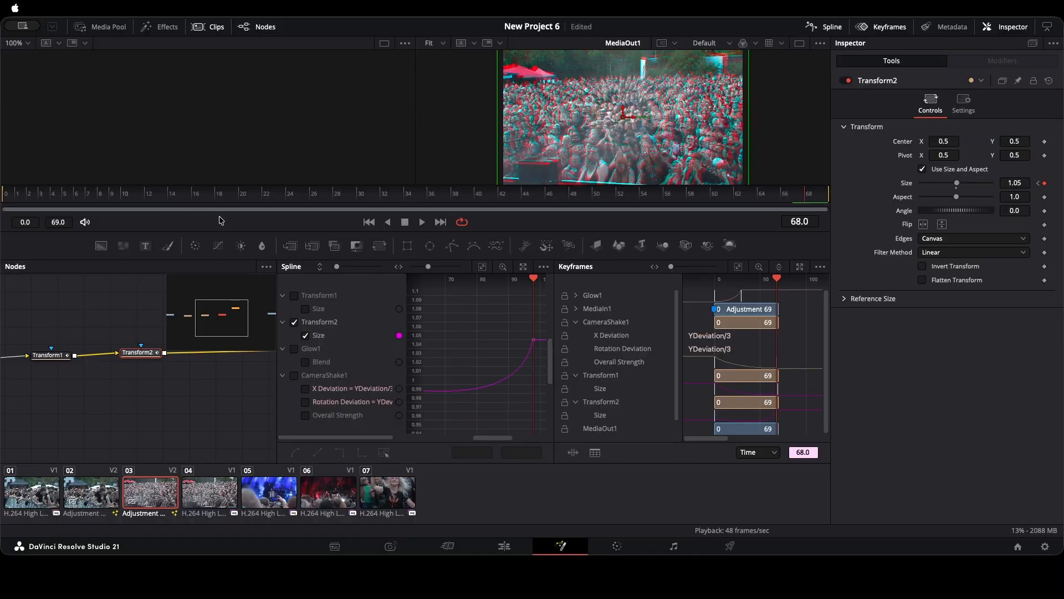
click(5, 193)
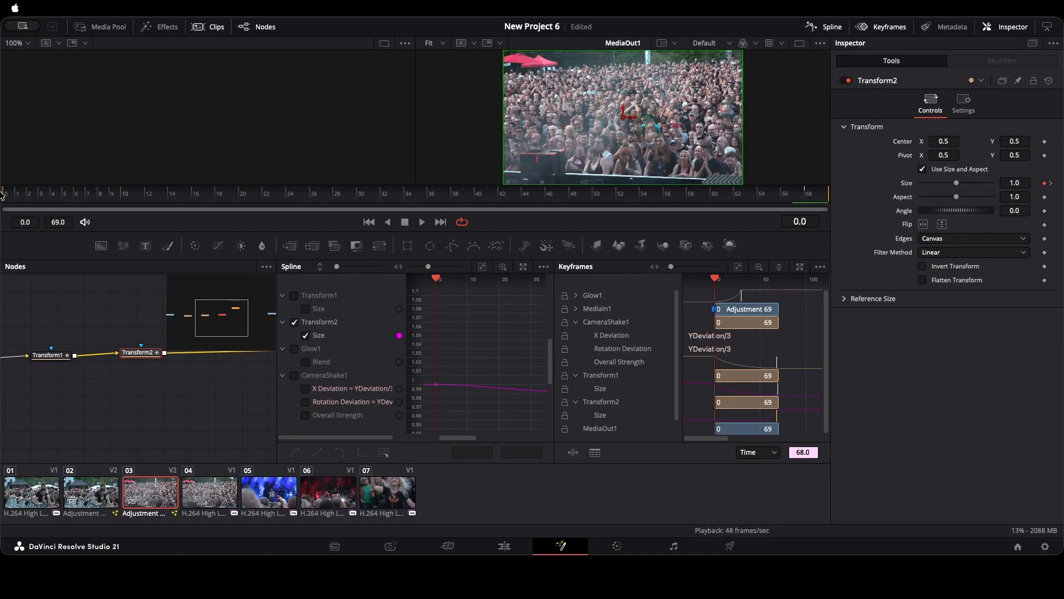
click(1018, 183)
text(5)
key(Tab)
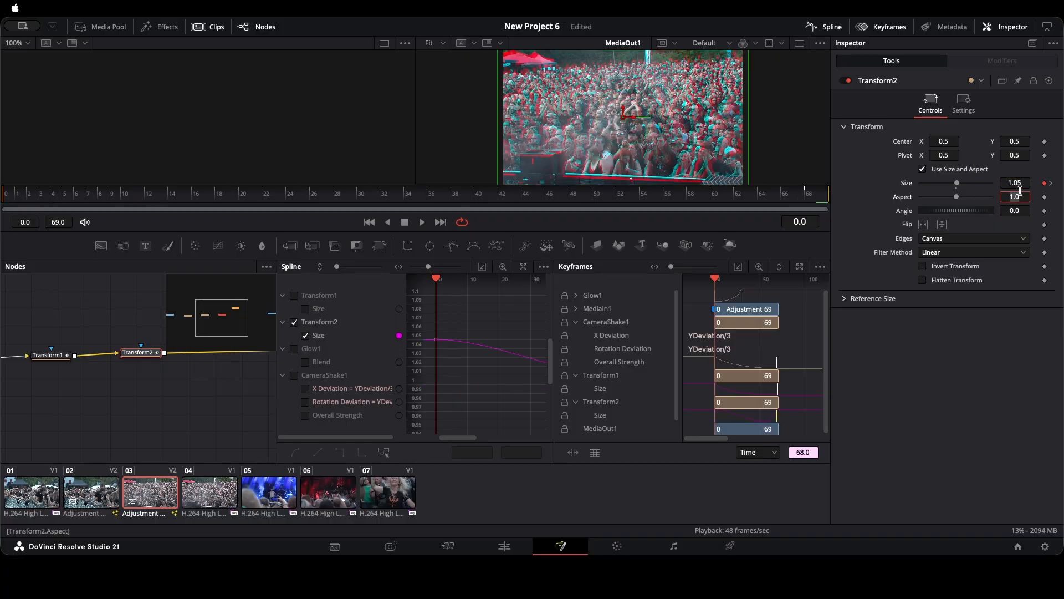
Set Transform2's Size to 1.0 on frame 68
drag(797, 195, 808, 203)
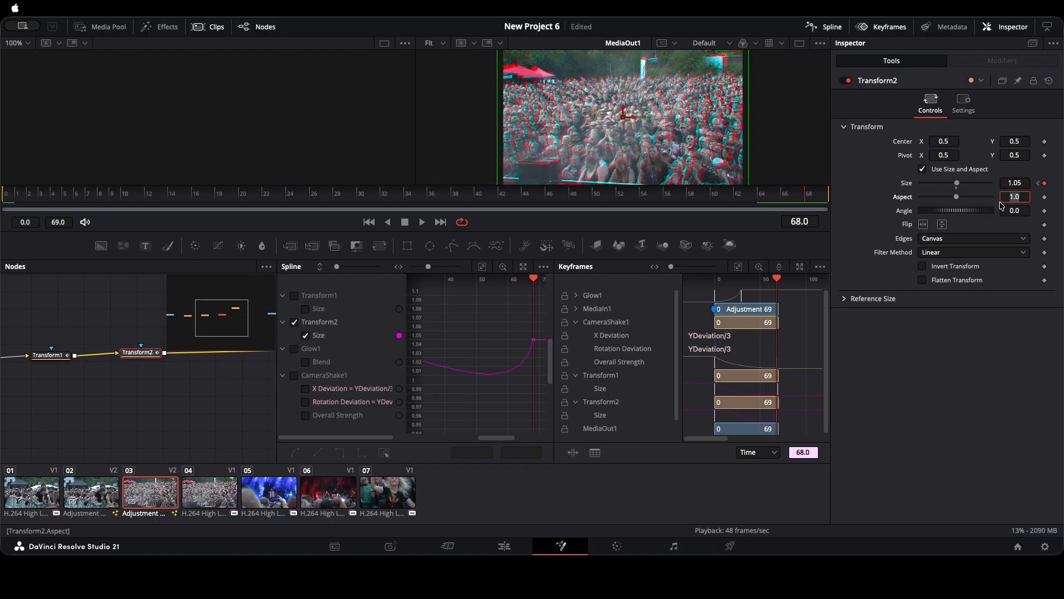
click(1025, 184)
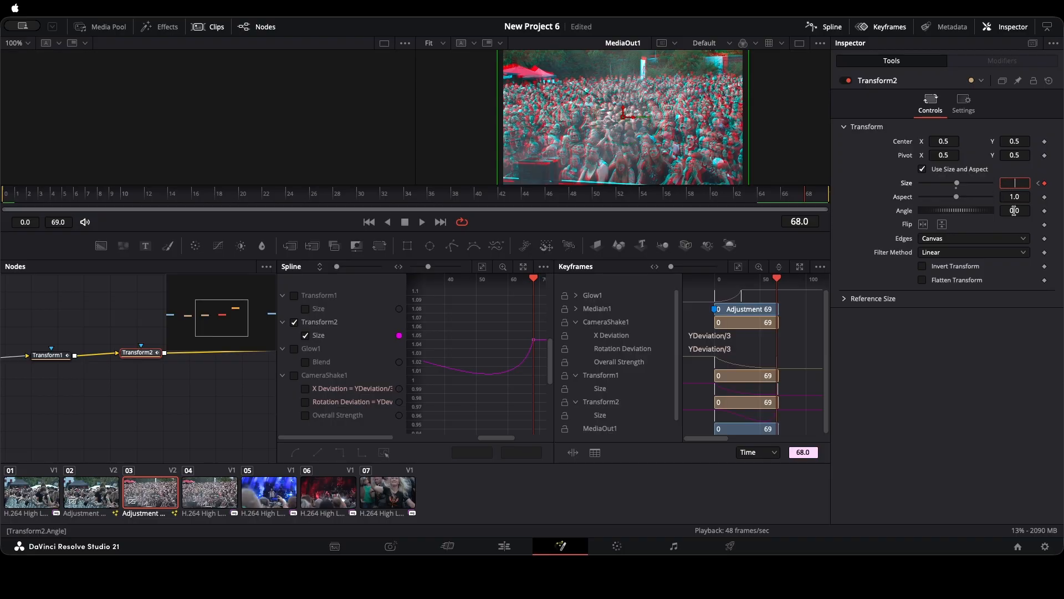
text(1)
key(Tab)
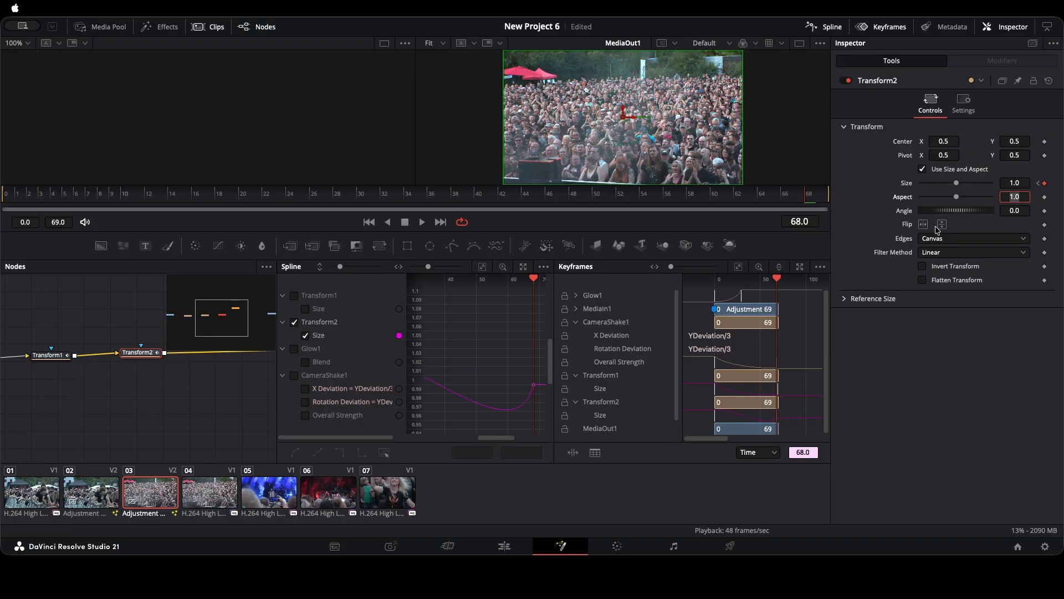
Fit Transform2's Size curve in an enlarged Spline editor and convert both keyframes to linear, then to smooth
click(881, 27)
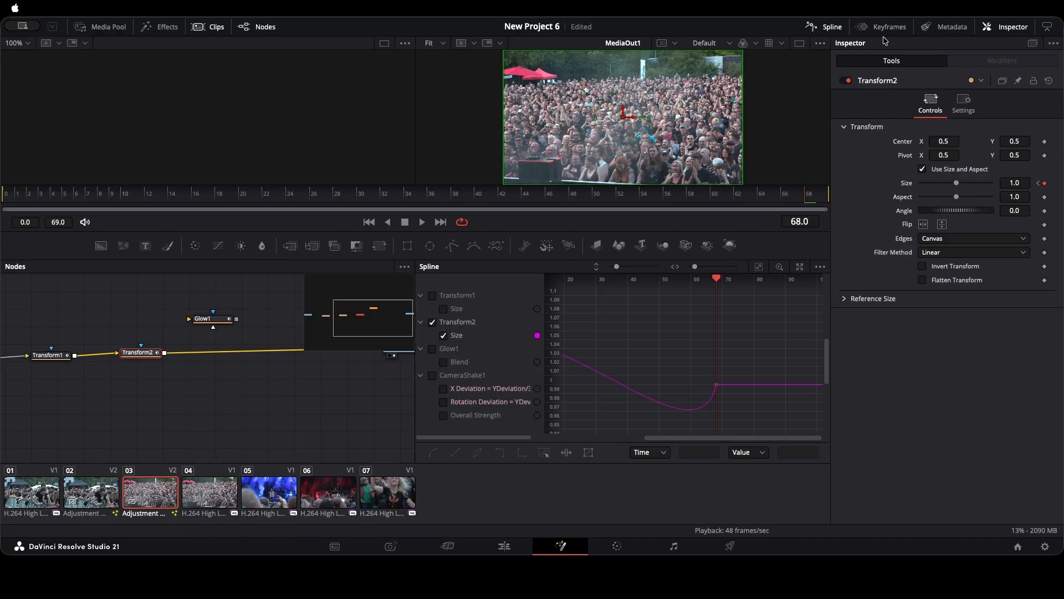
drag(728, 394, 472, 426)
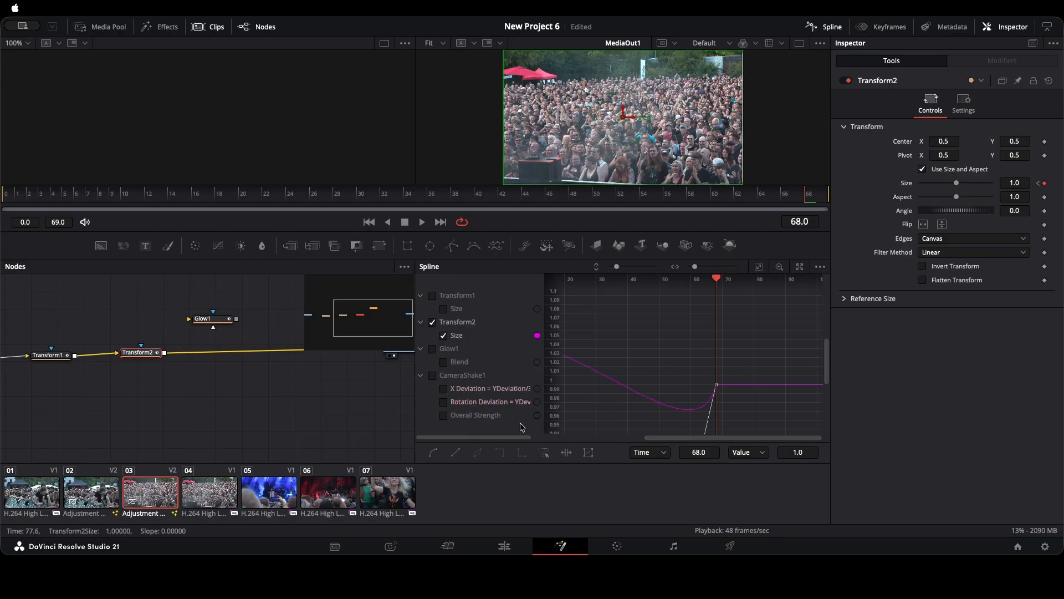
click(760, 271)
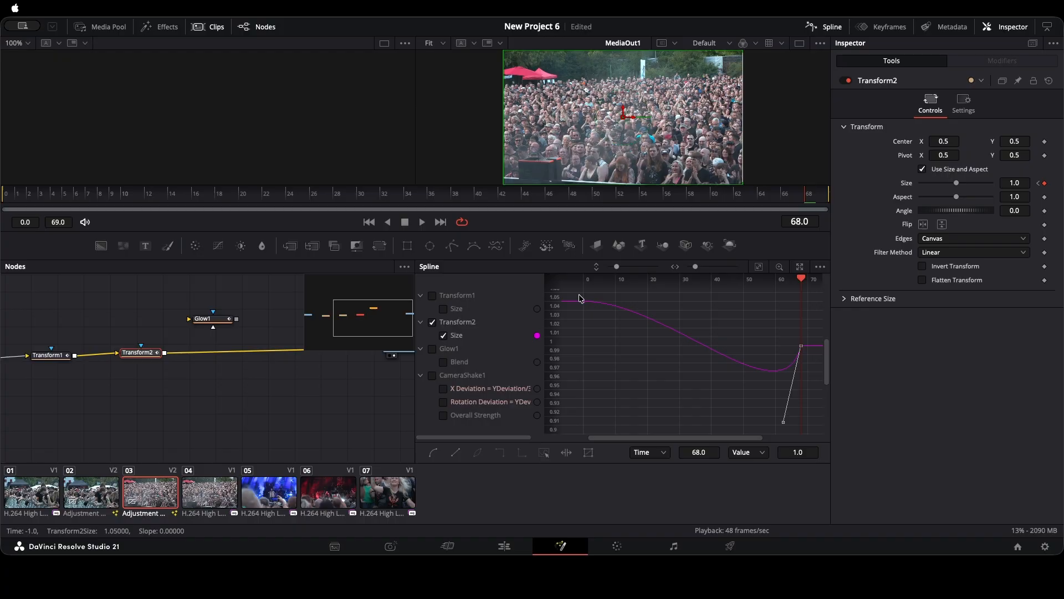
drag(580, 293, 813, 393)
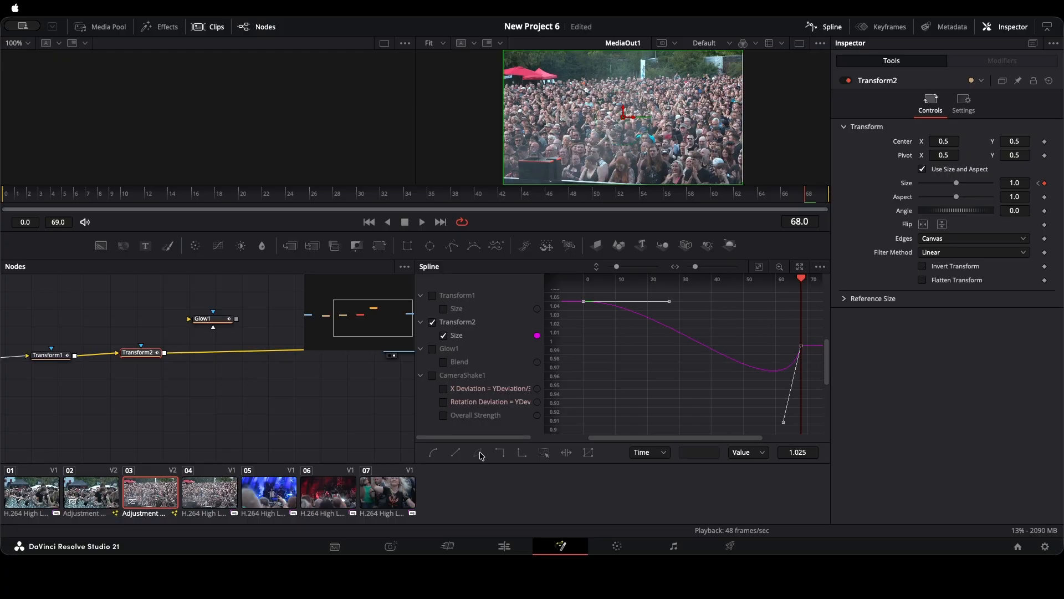
click(455, 453)
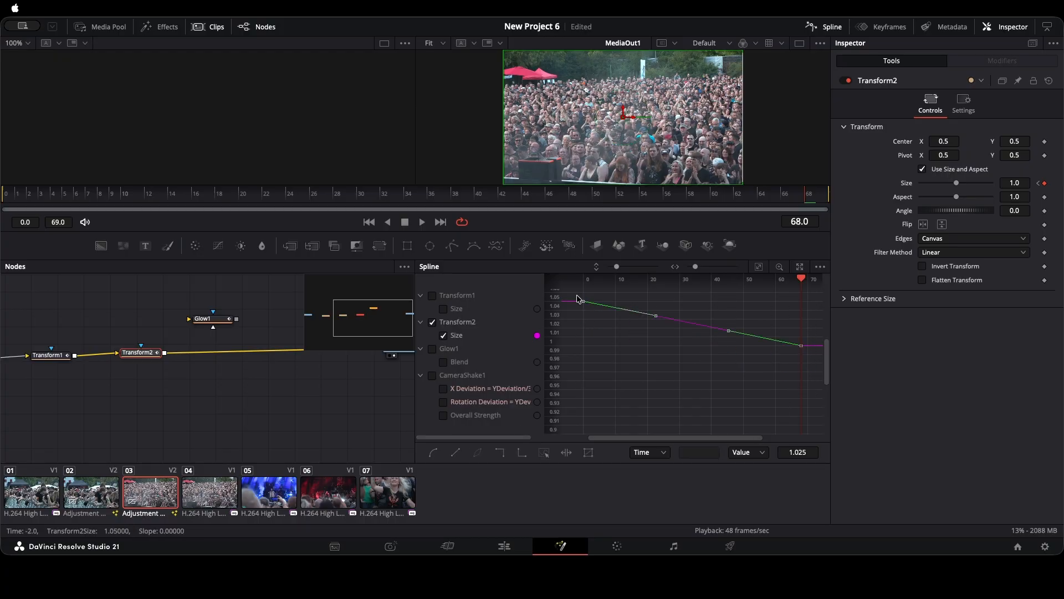
drag(577, 293, 824, 382)
key(s)
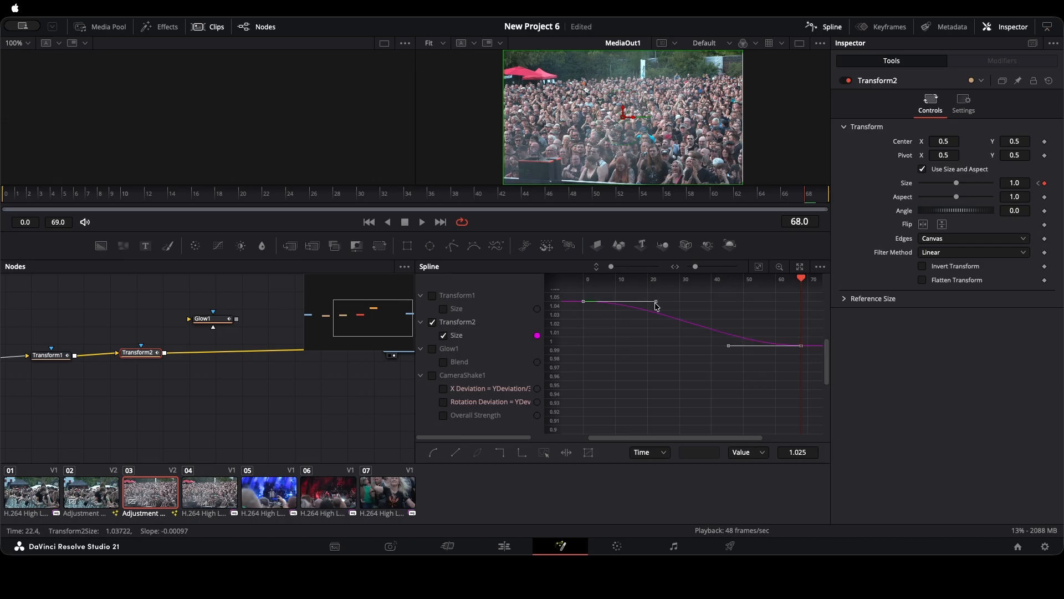
Adjust the handles of Transform2's Size curve for a steeper initial drop and a long ease-out toward frame 68
drag(656, 305, 599, 359)
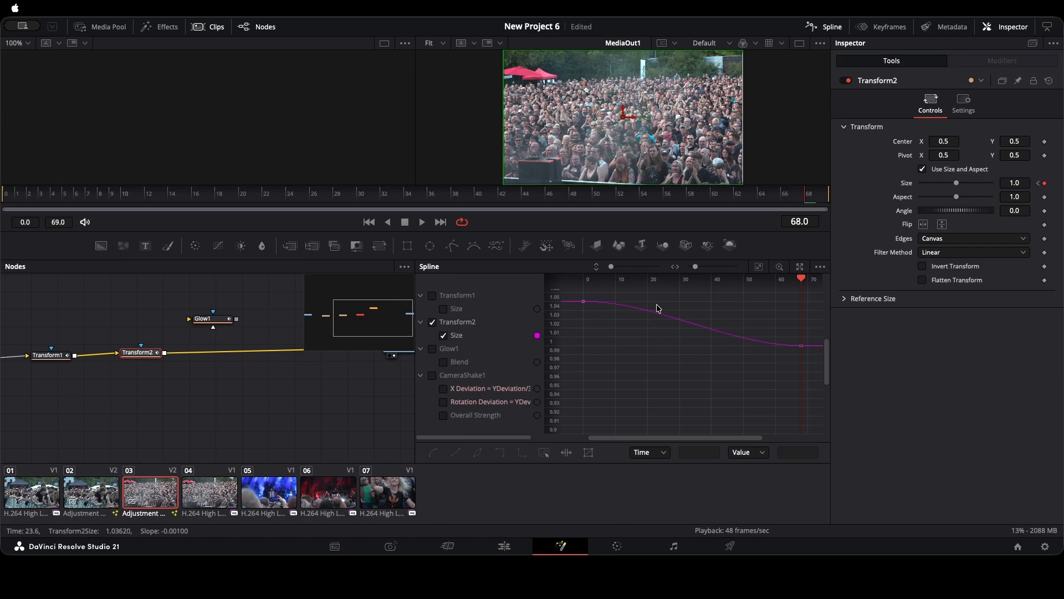
click(583, 301)
drag(652, 304, 639, 342)
click(801, 345)
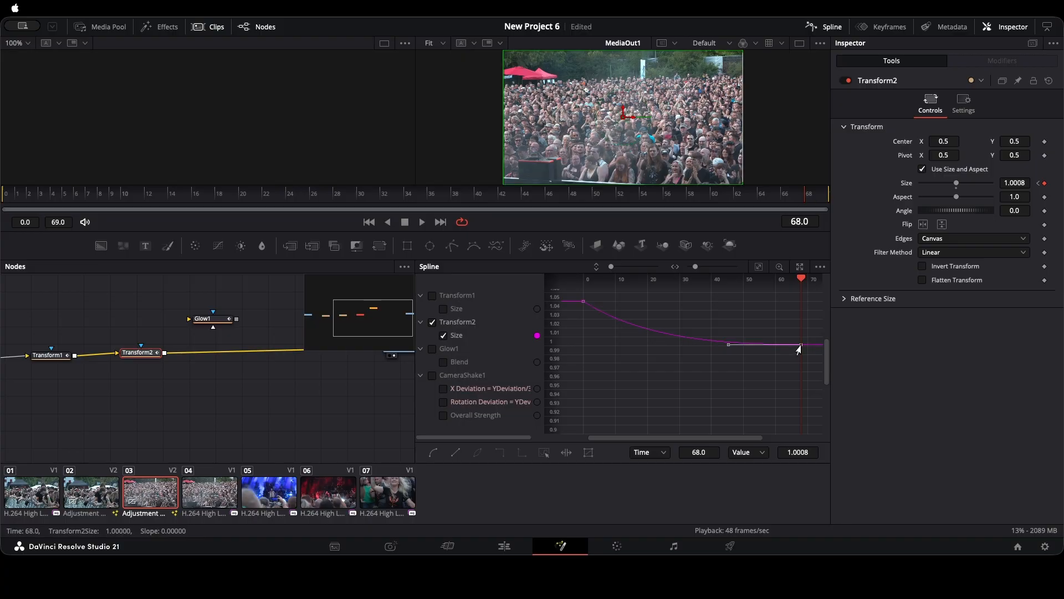
drag(731, 346, 711, 349)
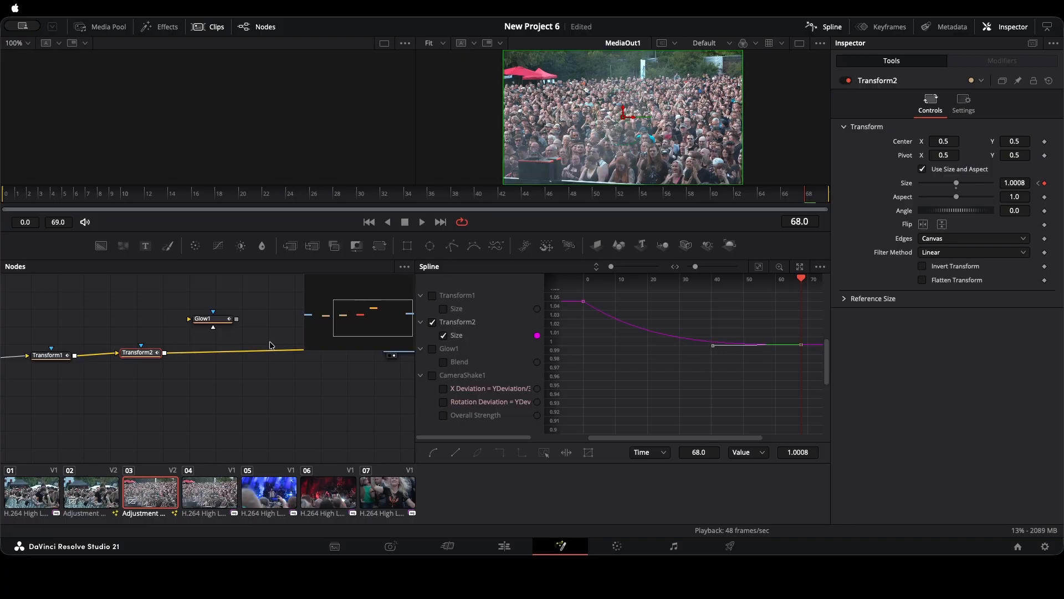
Insert Glow1 into the connection between Transform2 and MediaOut1, and show only its Blend curve, fitted in the Spline editor
scroll(244, 392, right, 5)
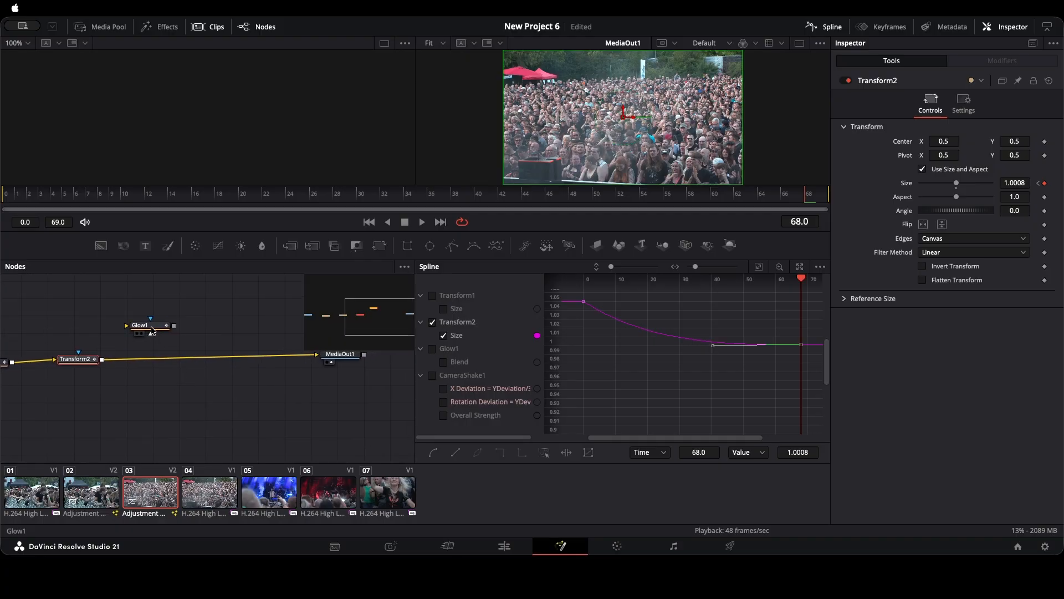
click(155, 331)
drag(156, 333, 181, 361)
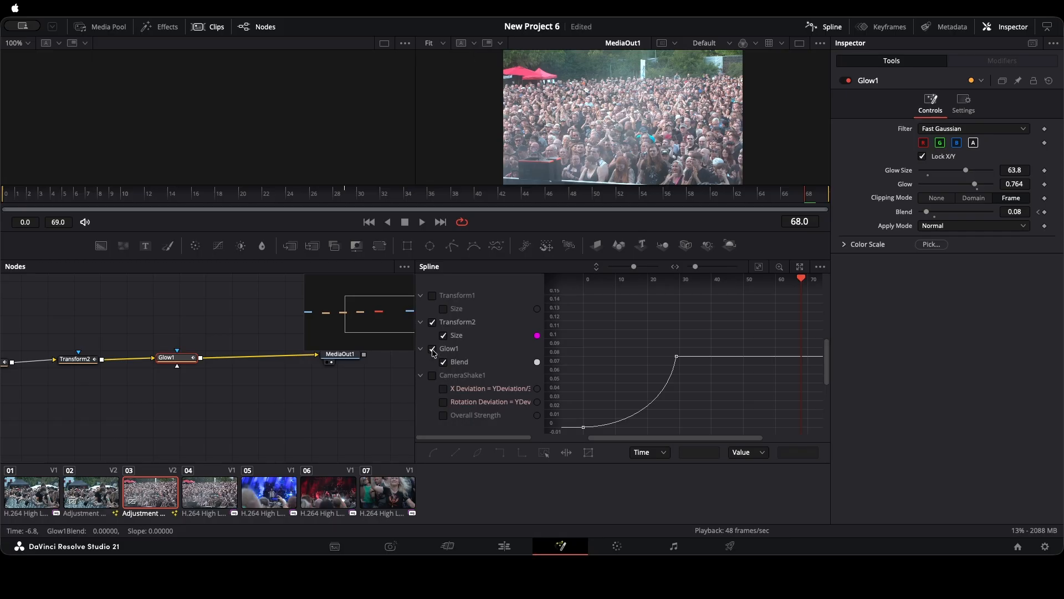
click(433, 350)
click(432, 323)
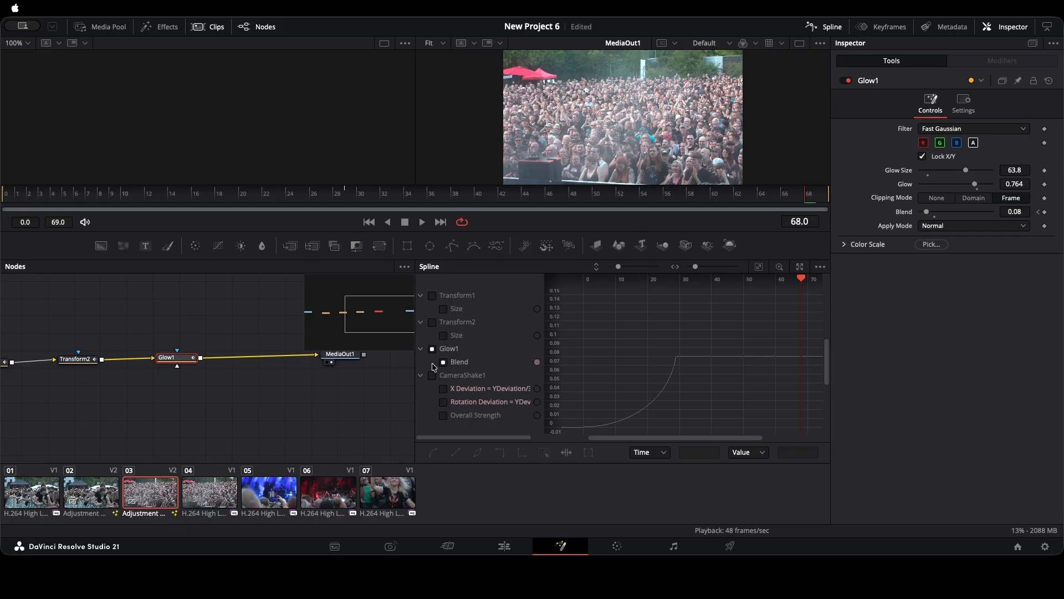
click(433, 349)
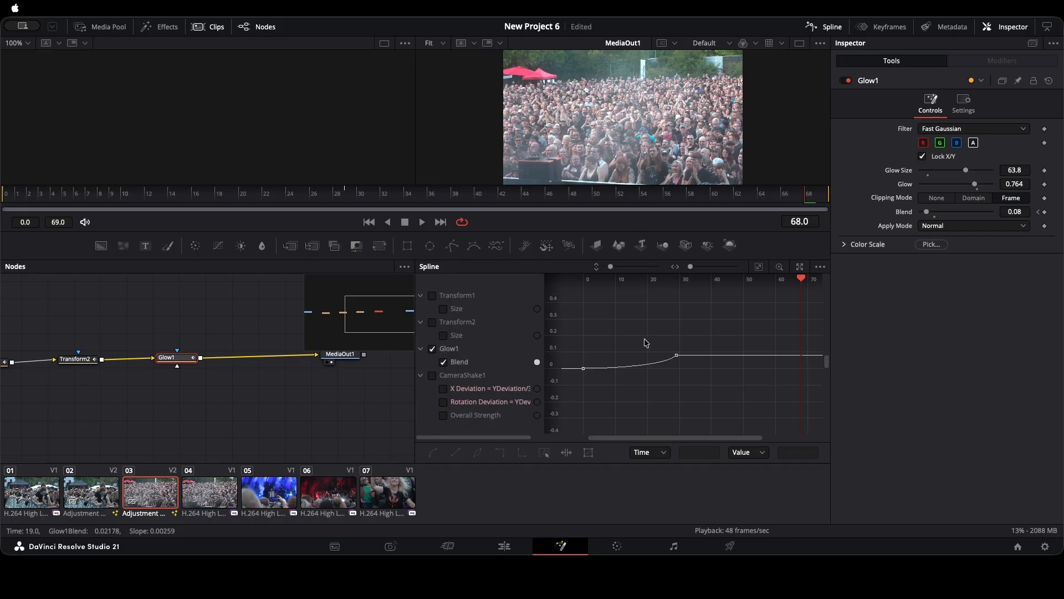
click(760, 266)
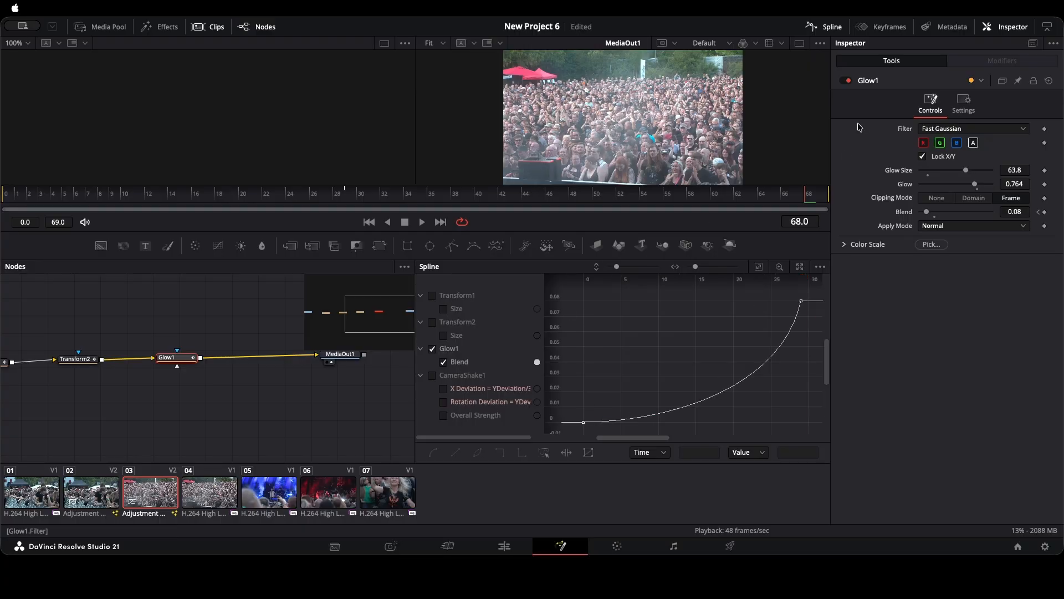
Move Glow1's last Blend keyframe to frame 68
click(885, 28)
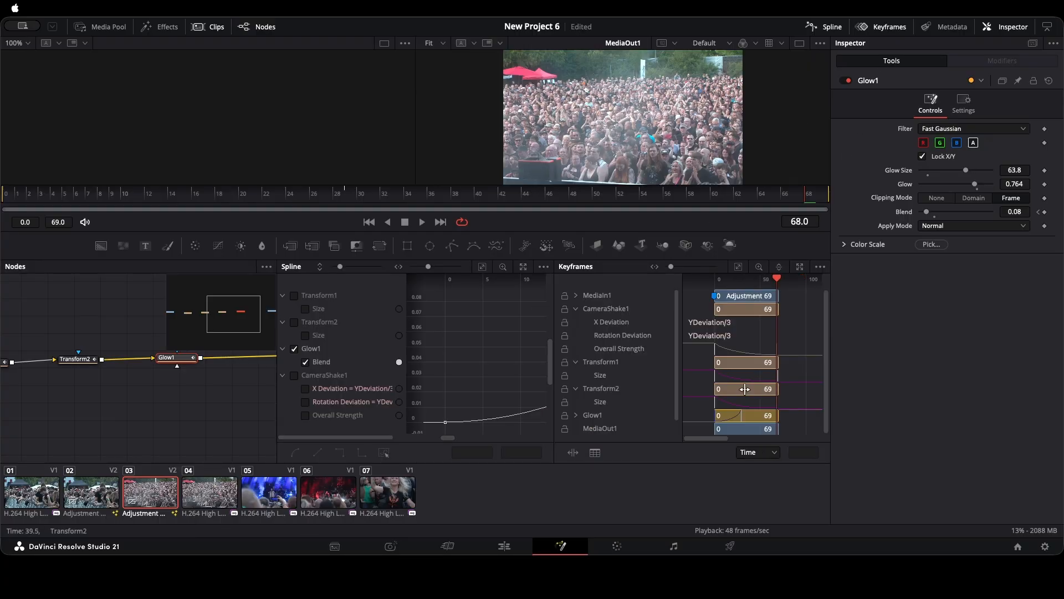
click(593, 420)
click(577, 417)
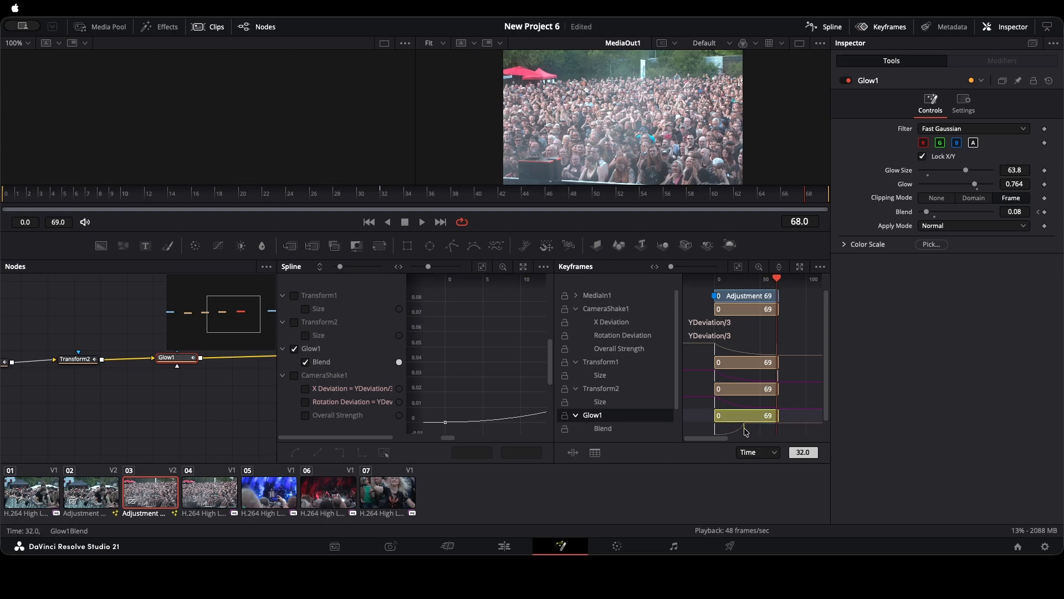
drag(746, 432, 777, 435)
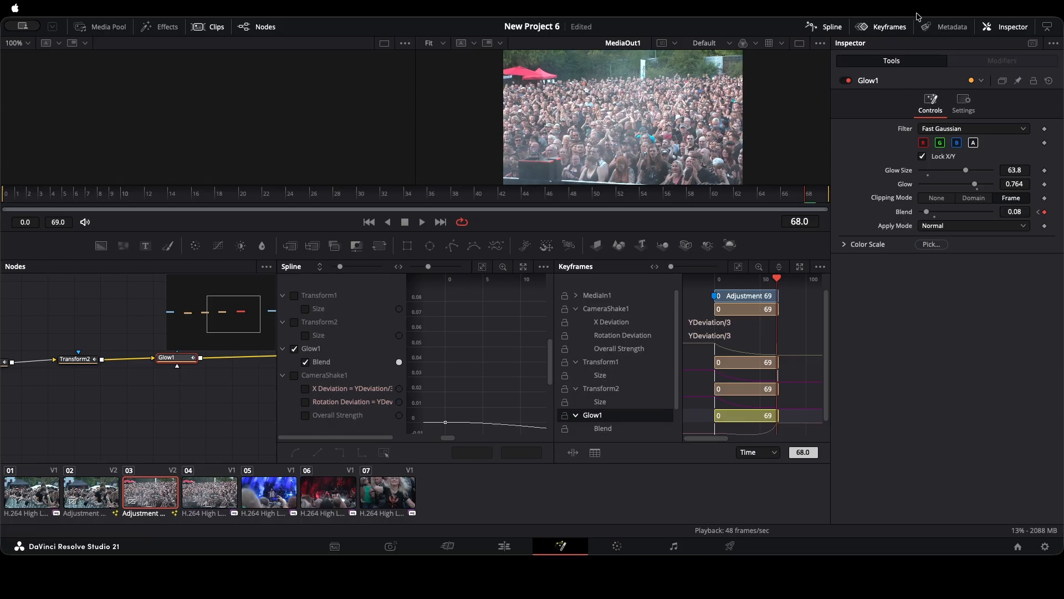
Fit Glow1's Blend curve in an enlarged Spline editor and convert both keyframes to linear, then to smooth
click(881, 26)
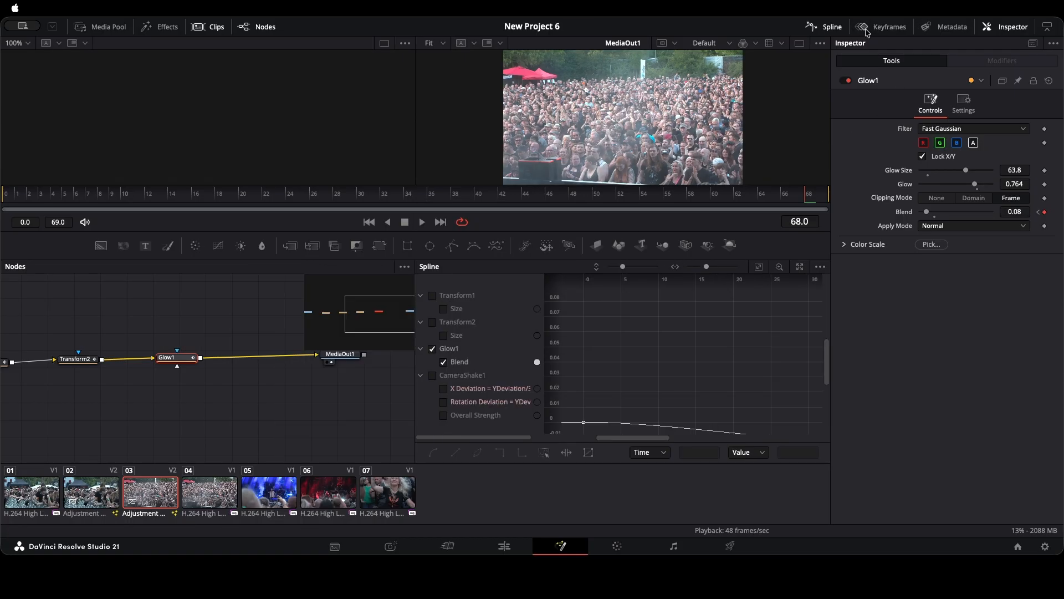
click(834, 28)
click(835, 28)
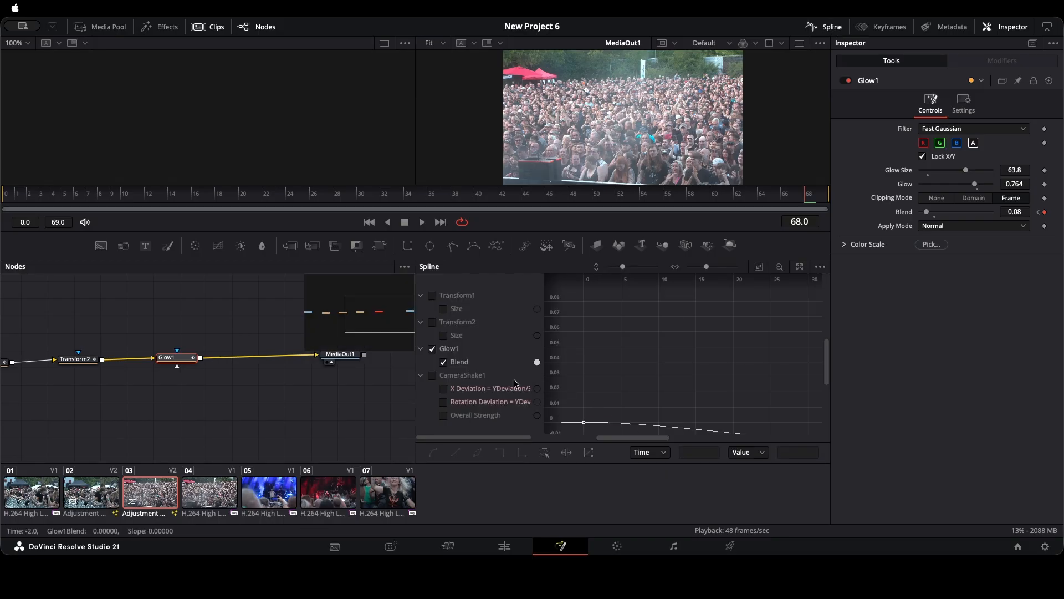
click(764, 270)
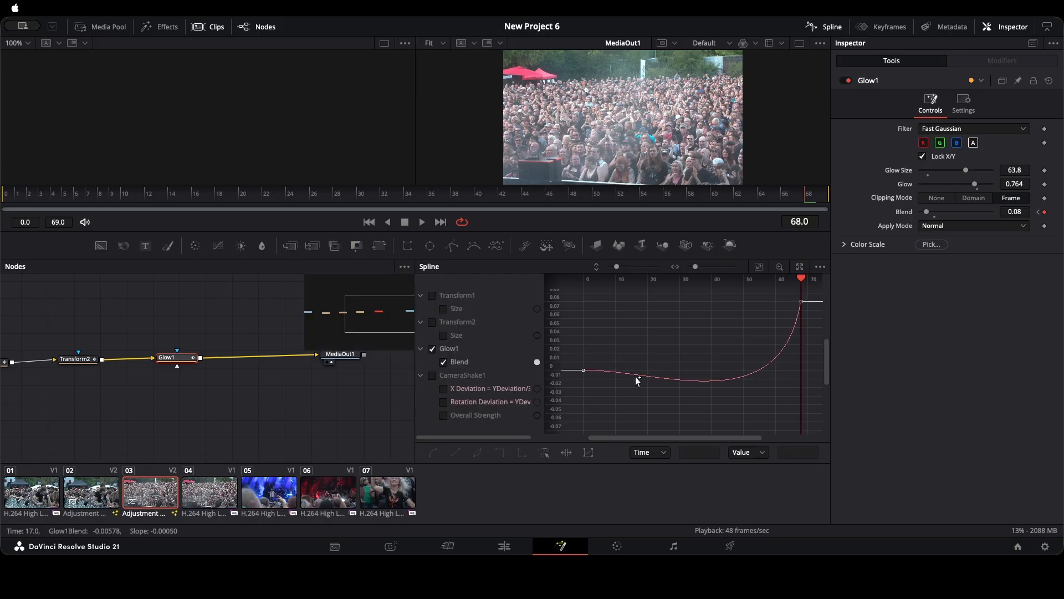
drag(572, 397, 820, 291)
click(457, 454)
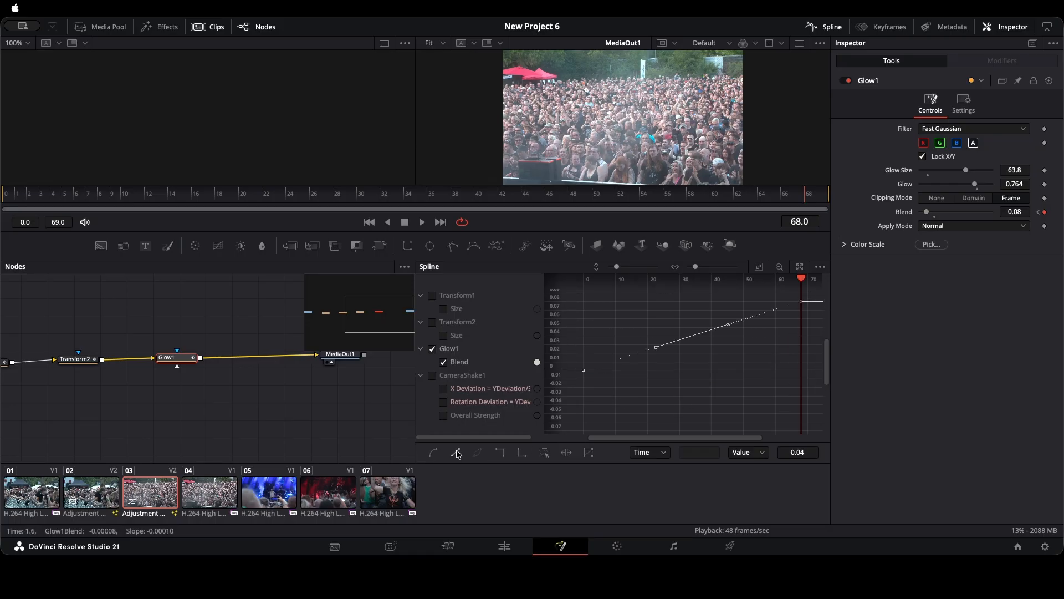
key(f)
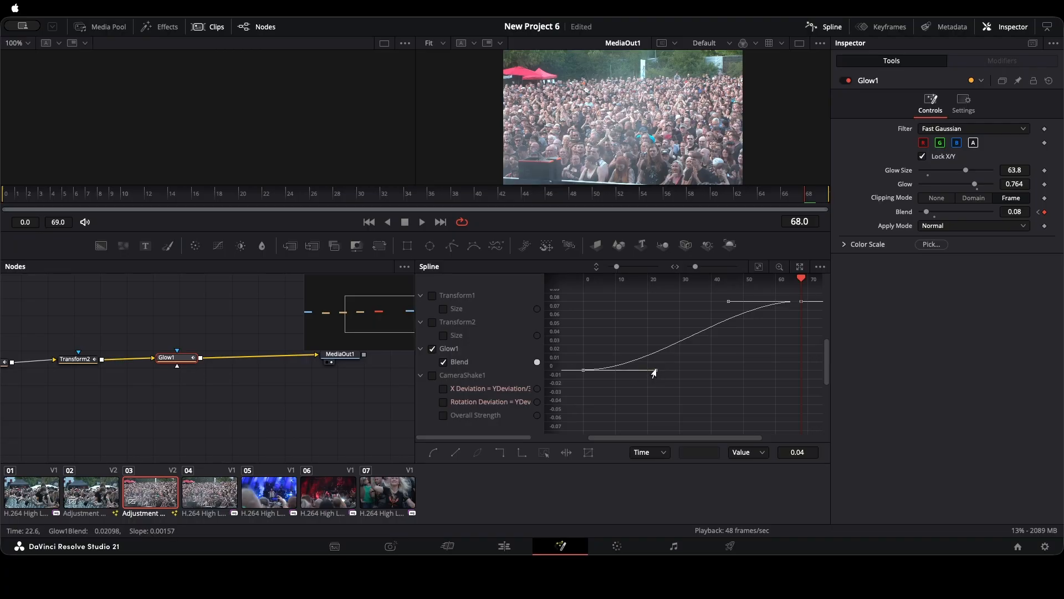
Try a steeper start for Glow1's Blend curve by reshaping its first keyframe's handle, then undo the handle changes
drag(654, 372, 598, 316)
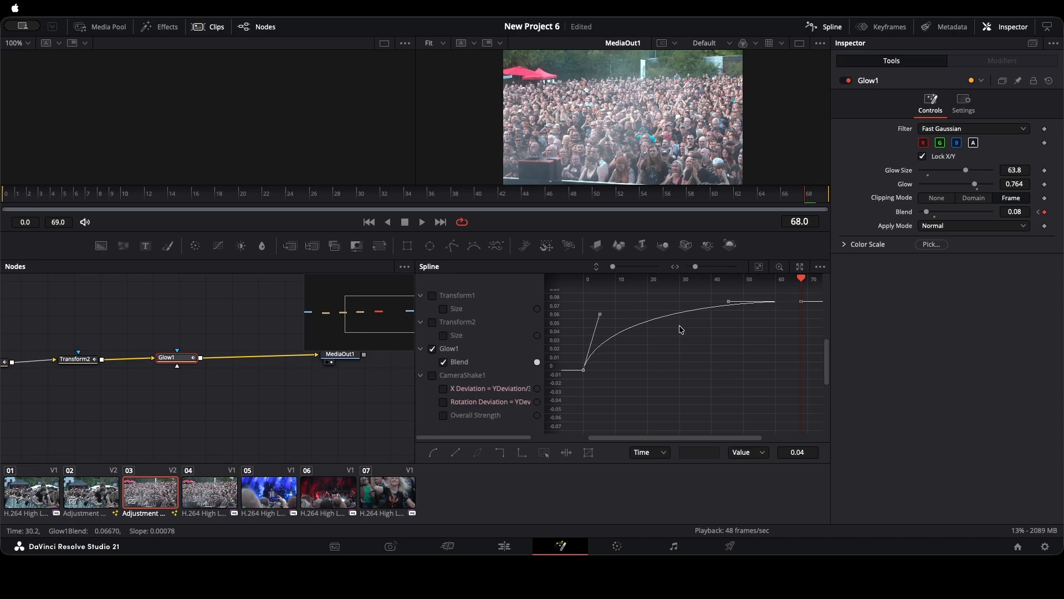
key(super+z)
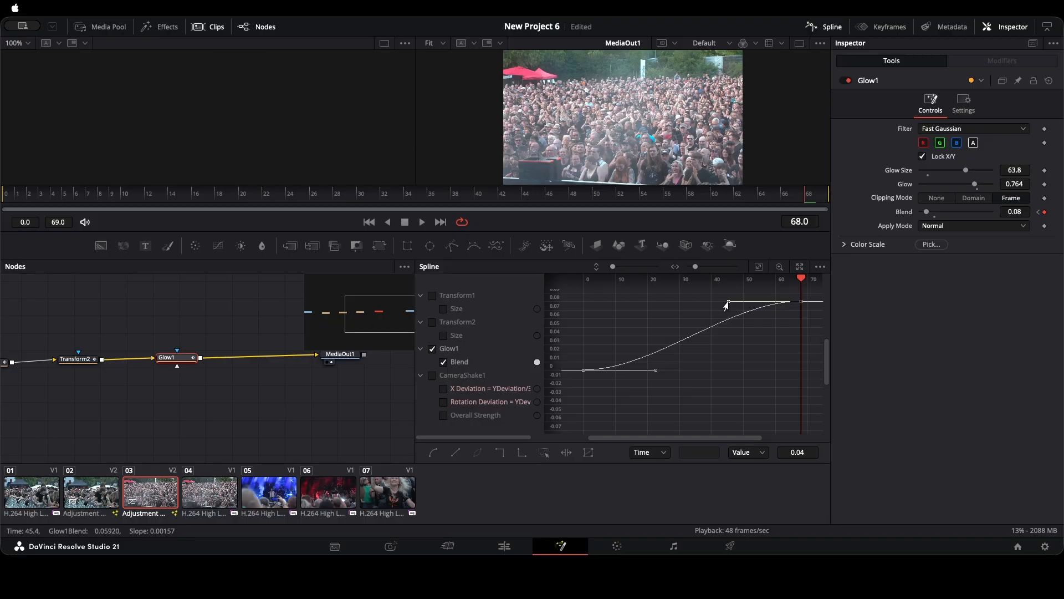
drag(656, 370, 635, 320)
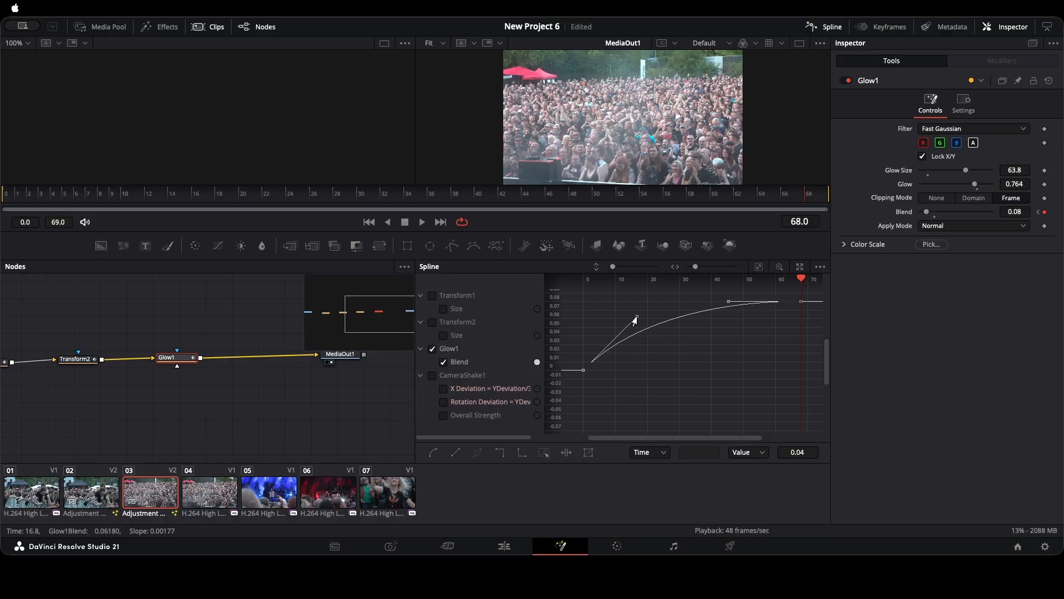
key(super+z)
key(super+z)
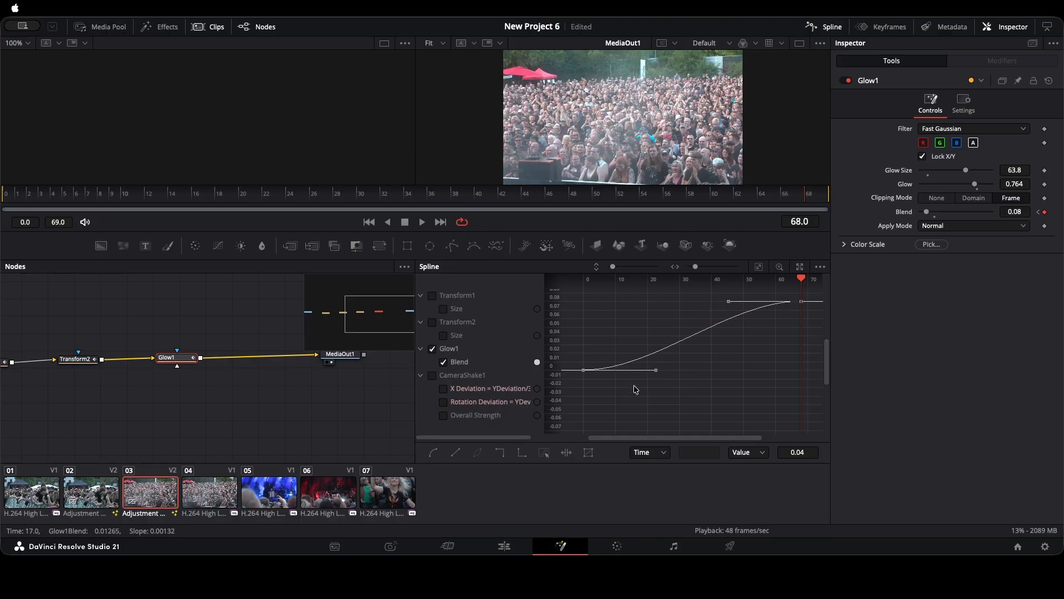
Try stepped interpolation on Glow1's Blend keyframes, check it at frame 58, and return the curve to smooth
drag(578, 386, 829, 294)
click(499, 453)
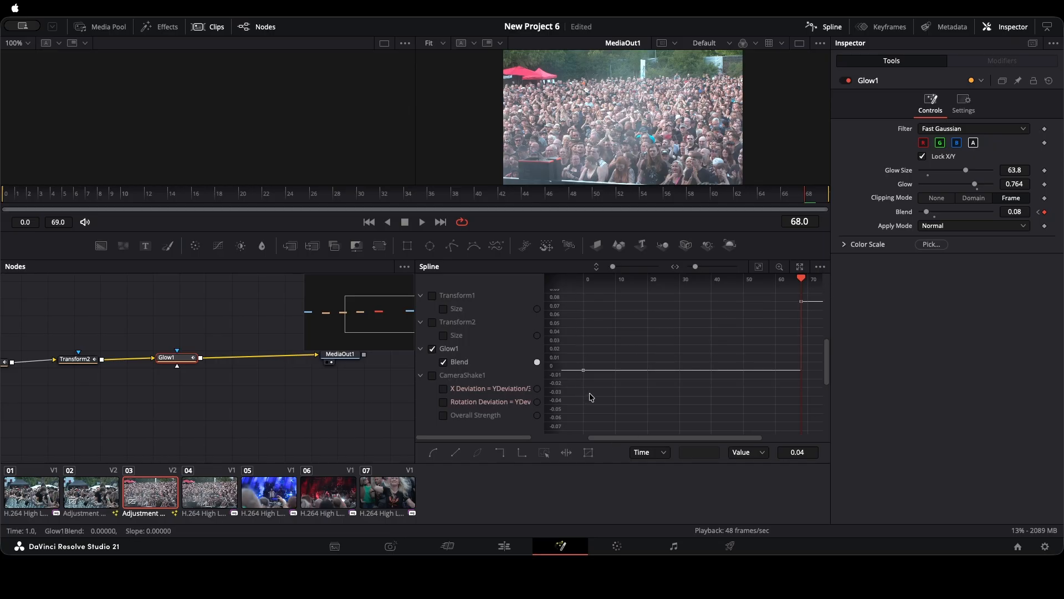
drag(803, 285, 768, 286)
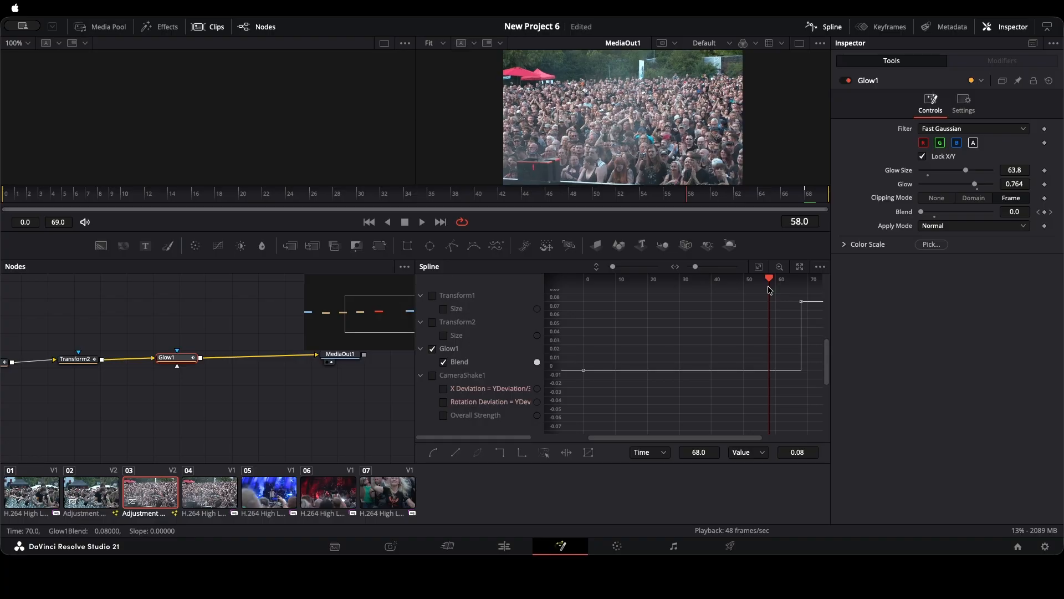
key(s)
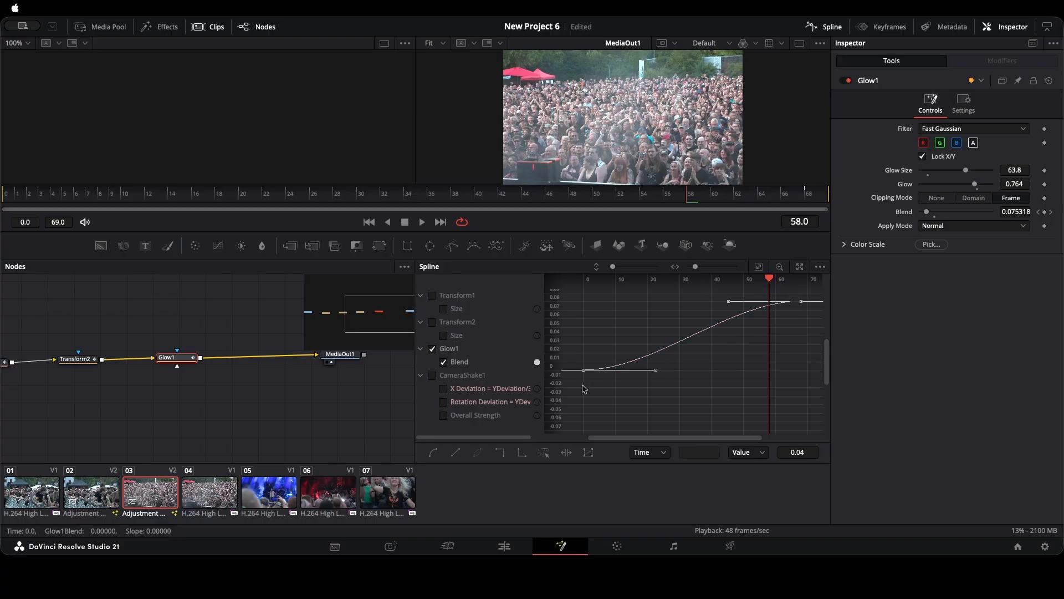
Apply stepped interpolation to both of Glow1's Blend keyframes, holding the first value until frame 68, and go to frame 0
drag(577, 386, 798, 300)
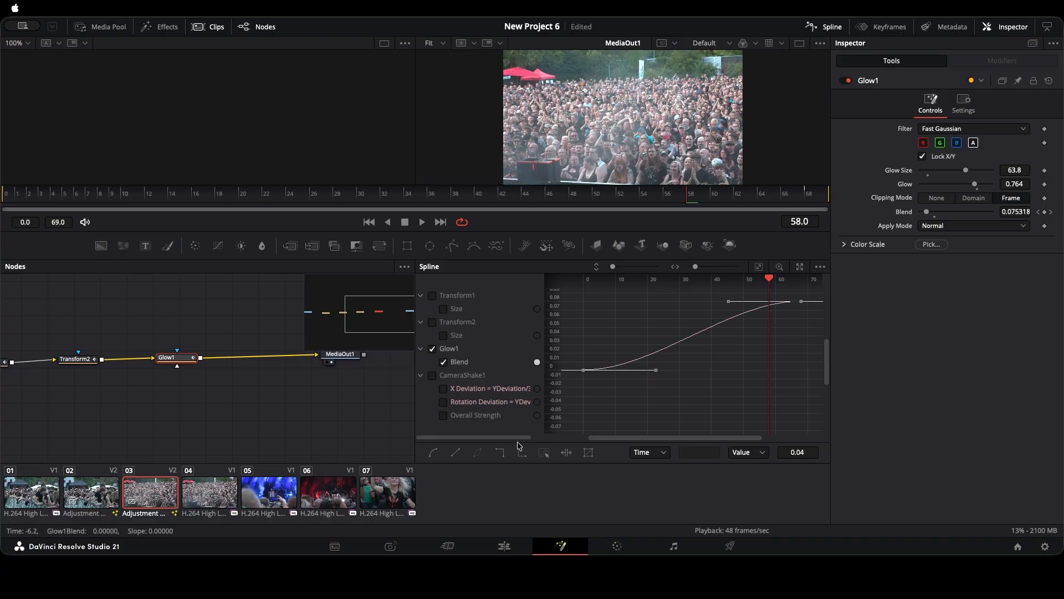
click(503, 452)
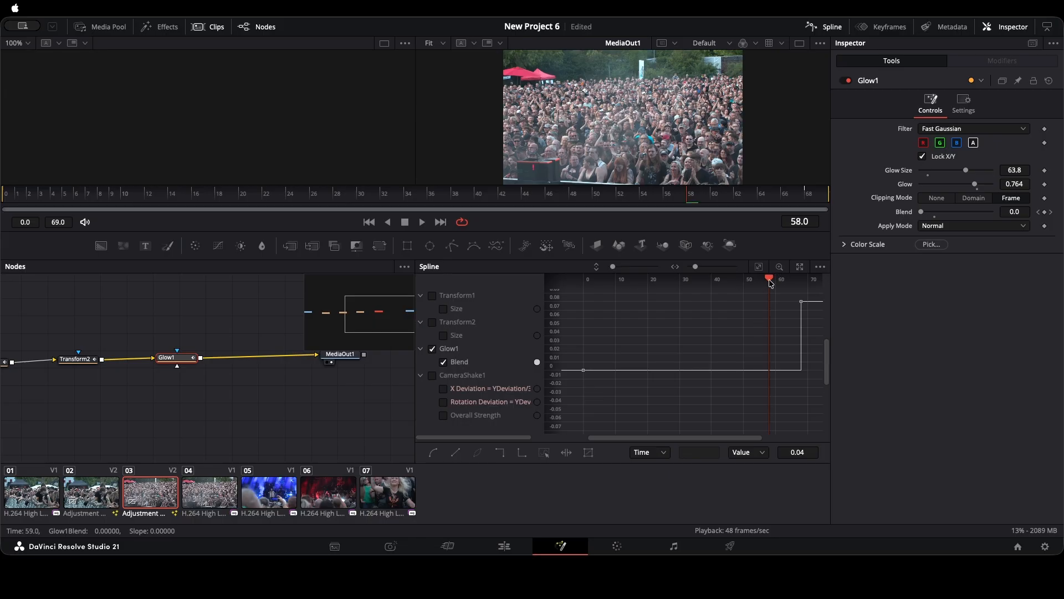
drag(771, 283, 584, 340)
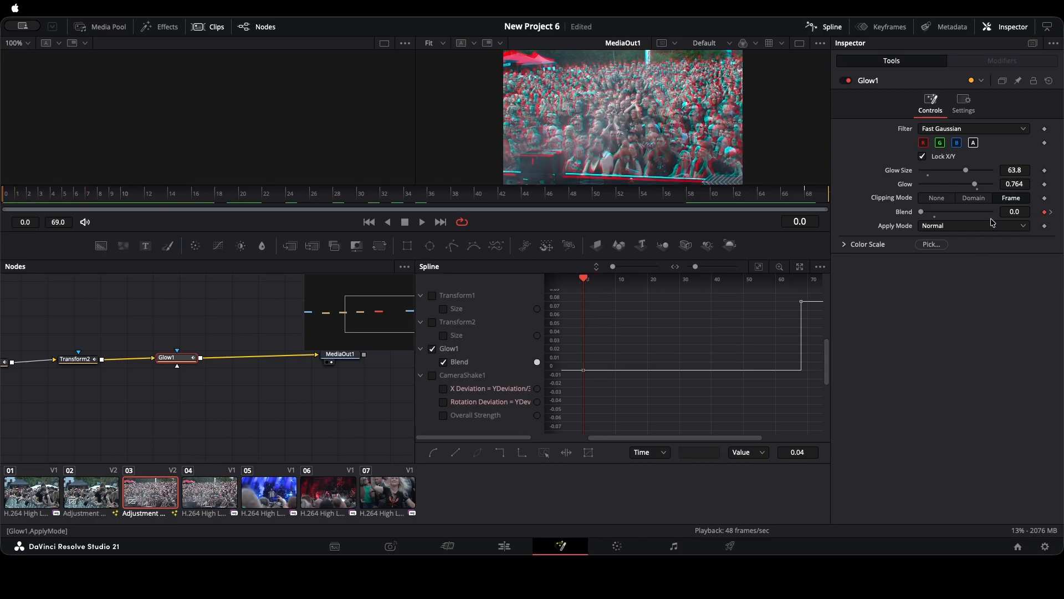
Return Glow1's Blend keyframes to smooth interpolation and check the image at frames 68 and 0
key(s)
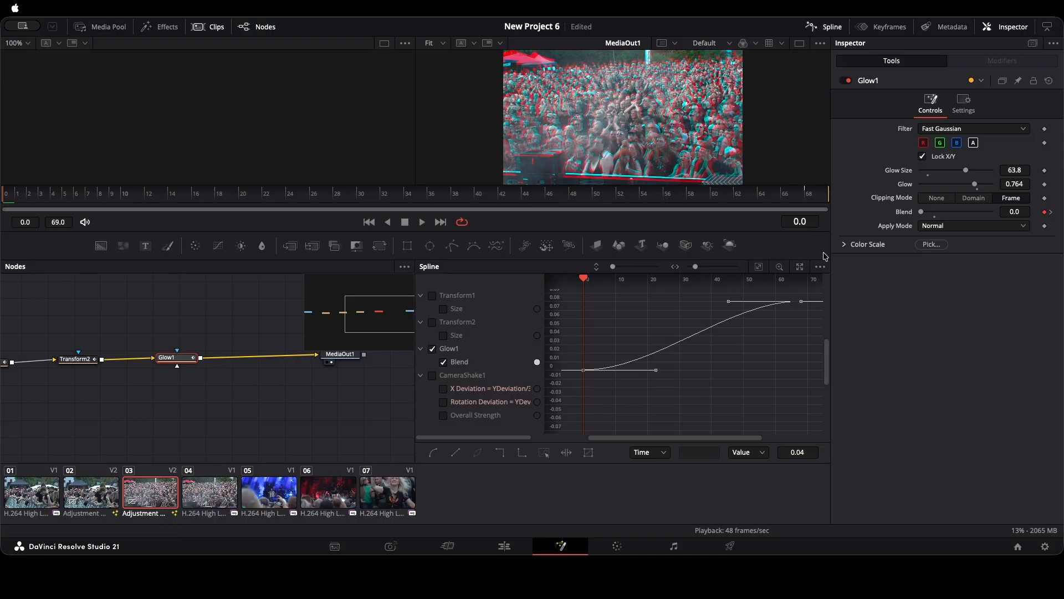
click(799, 196)
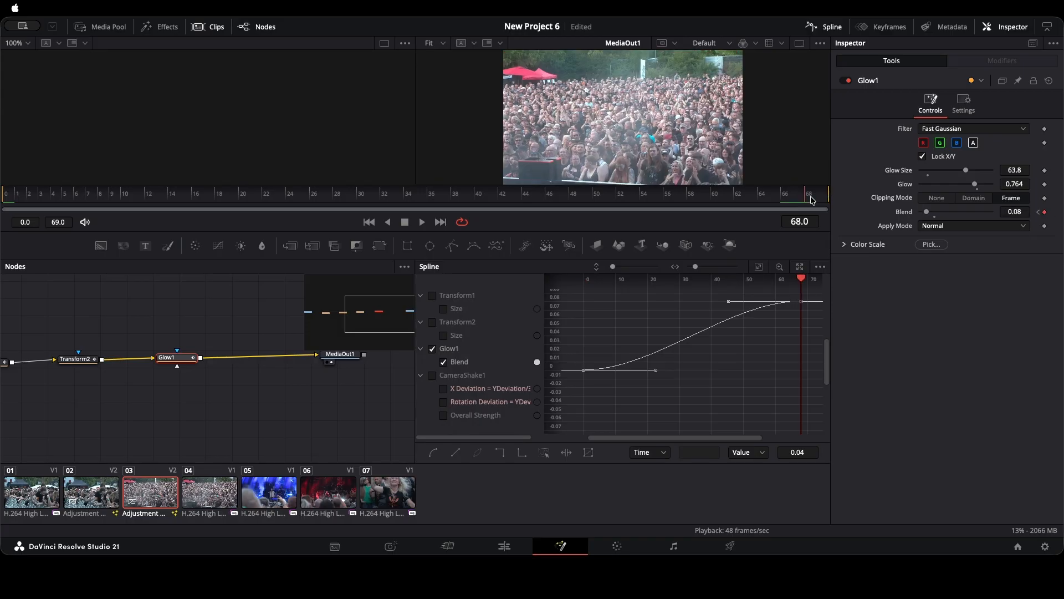
drag(811, 197, 239, 286)
drag(63, 204, 2, 192)
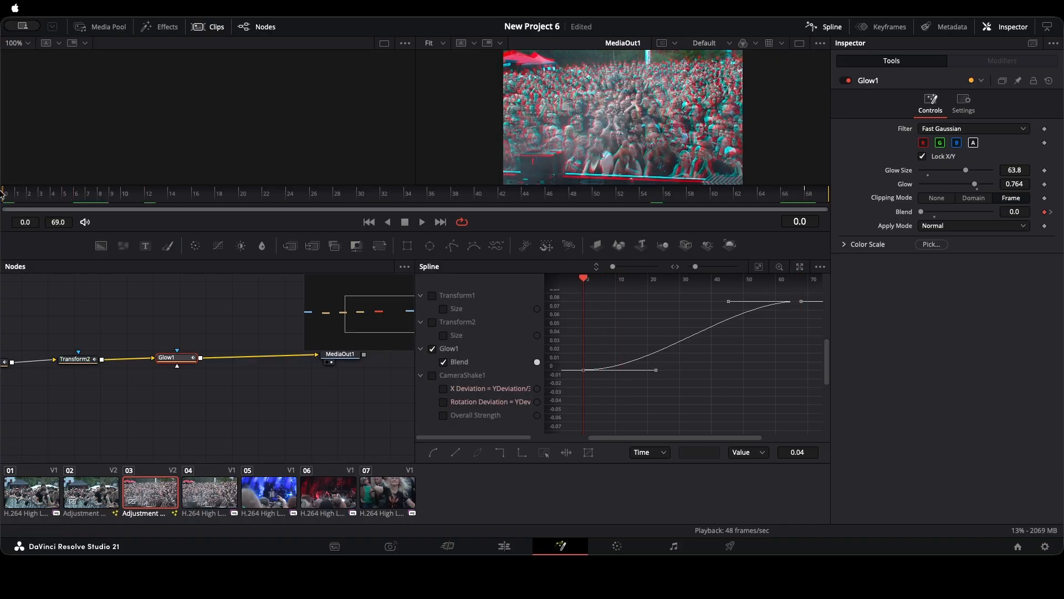
Reverse Glow1's Blend animation by setting it to 0.08 at frame 0 and 0 at frame 68
click(1022, 212)
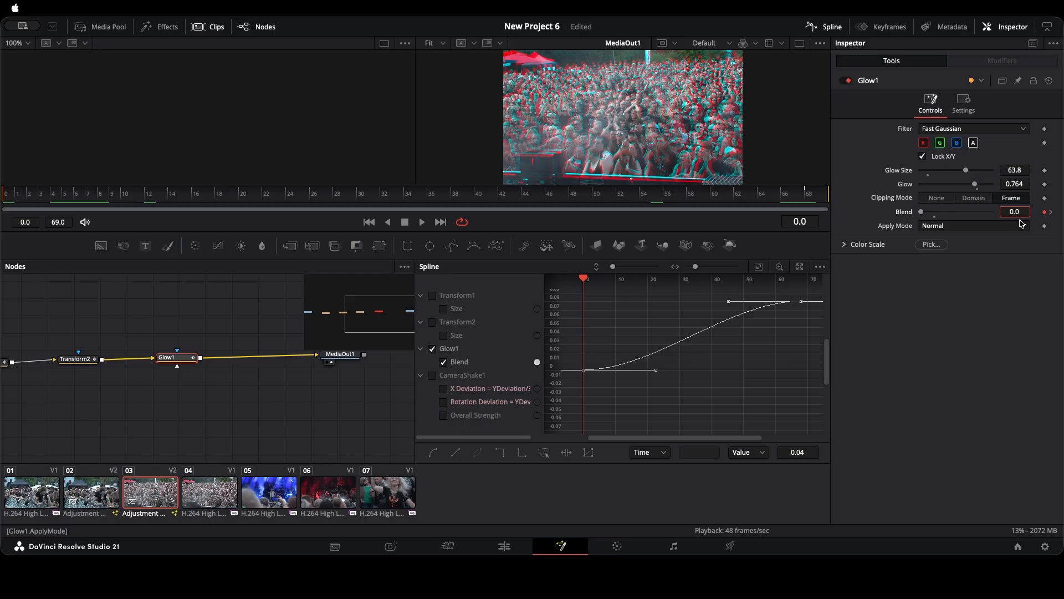
text(8)
key(Return)
drag(767, 201, 808, 206)
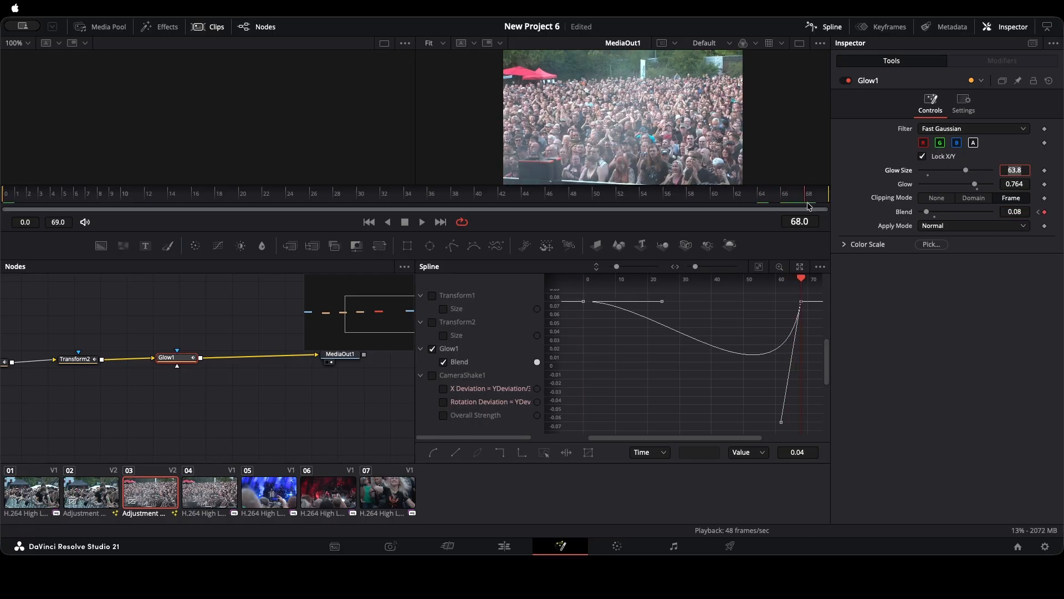
click(1021, 211)
key(Return)
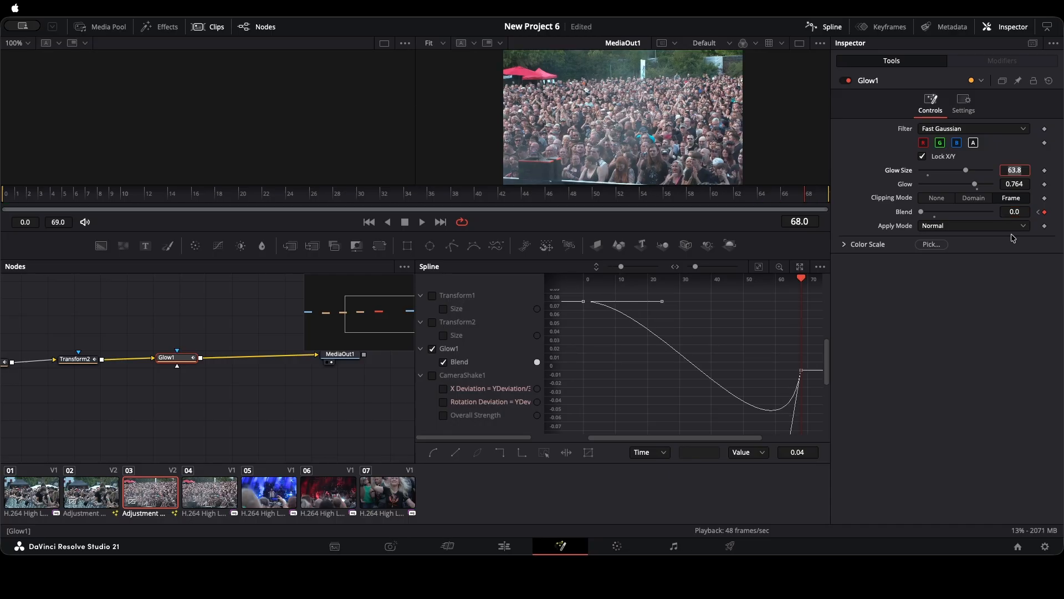
Reset both Blend keyframes to linear and then smooth, and pull the first keyframe's handle straight down for a steep initial drop
drag(574, 296, 810, 424)
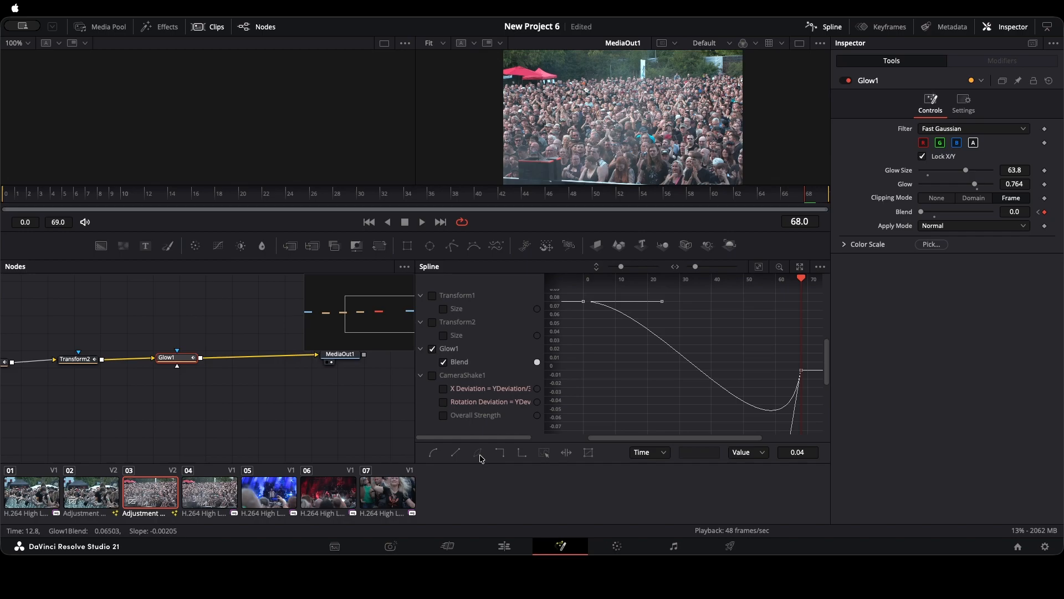
click(454, 456)
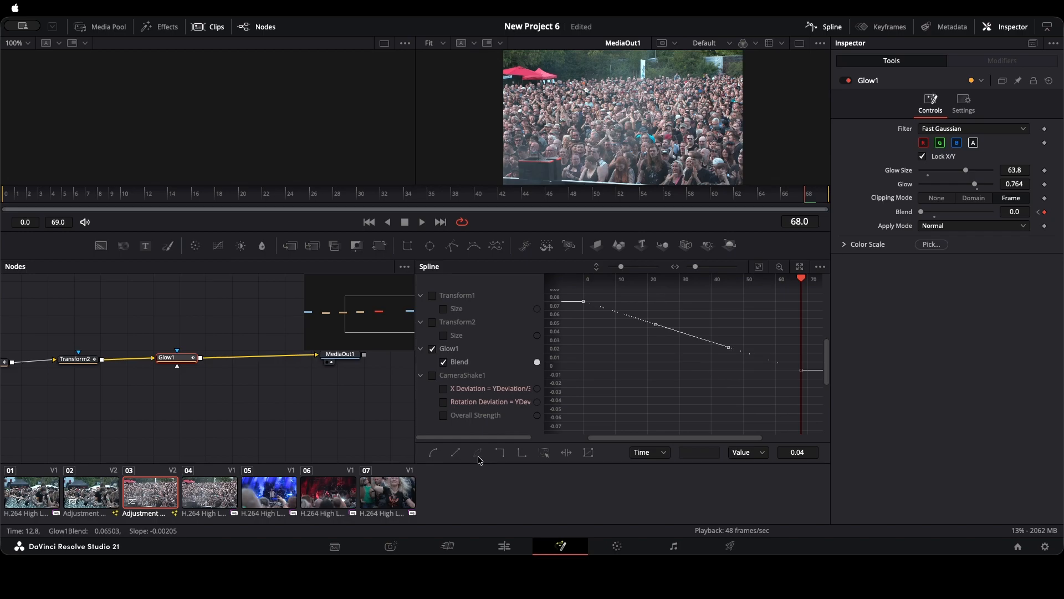
key(s)
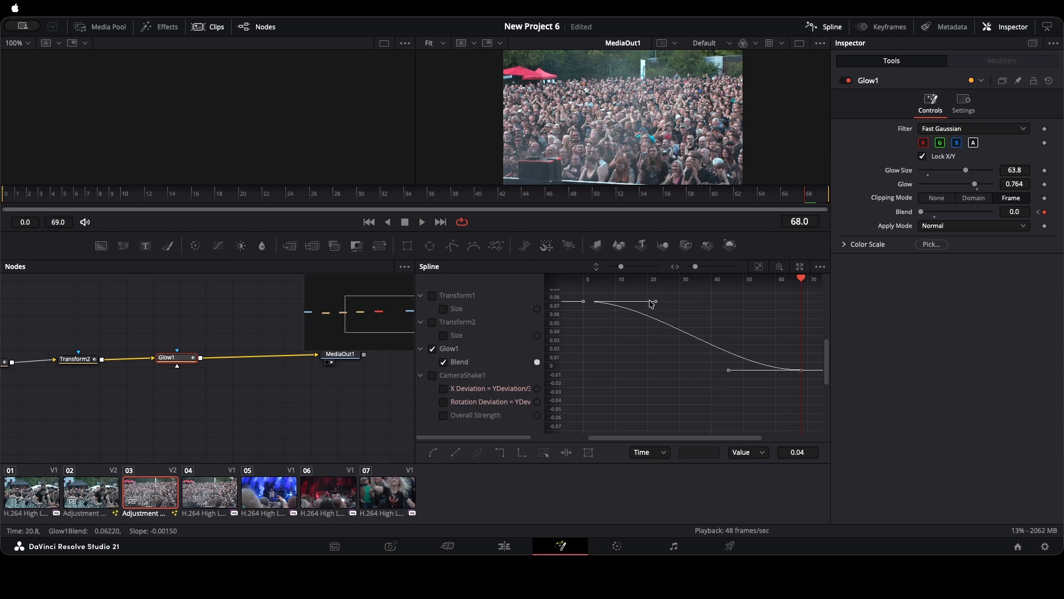
drag(652, 306, 583, 357)
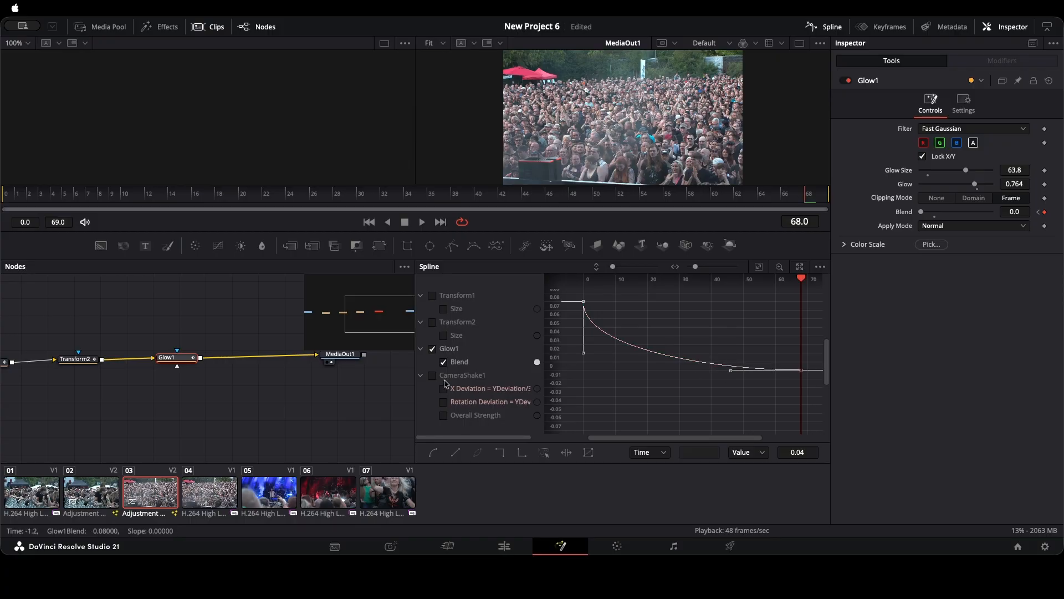
Show only Transform2's Size curve, fitted to view, and pull its first keyframe's handle almost straight down for a steeper initial drop
click(76, 363)
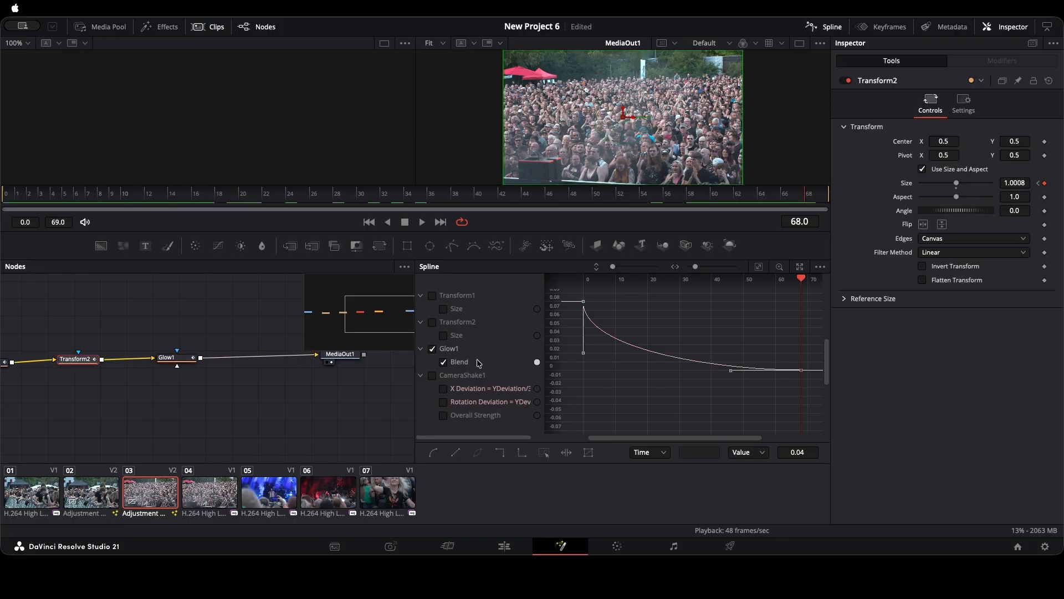
click(432, 322)
click(587, 408)
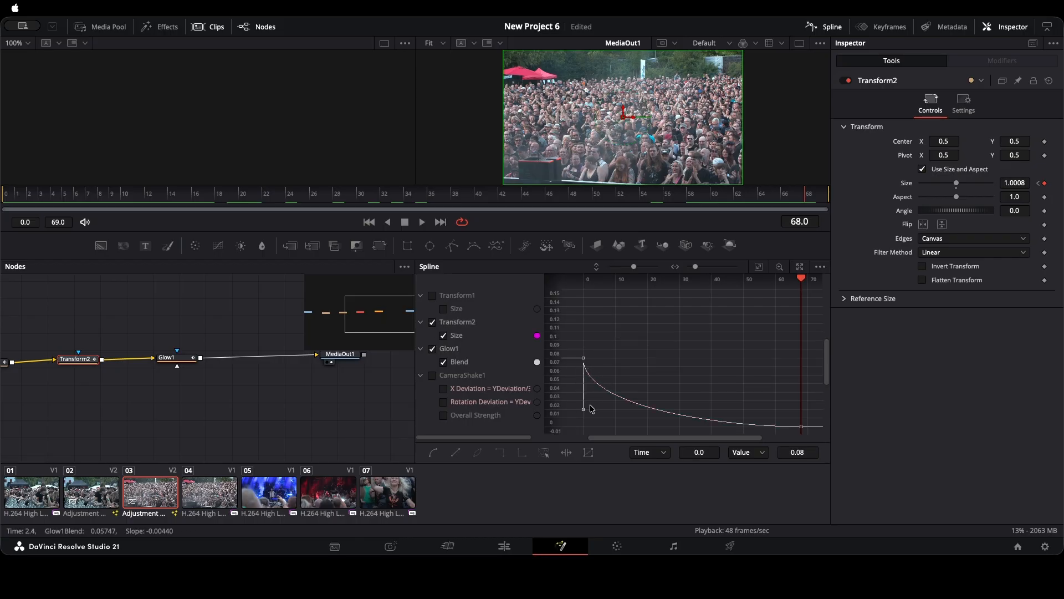
click(433, 349)
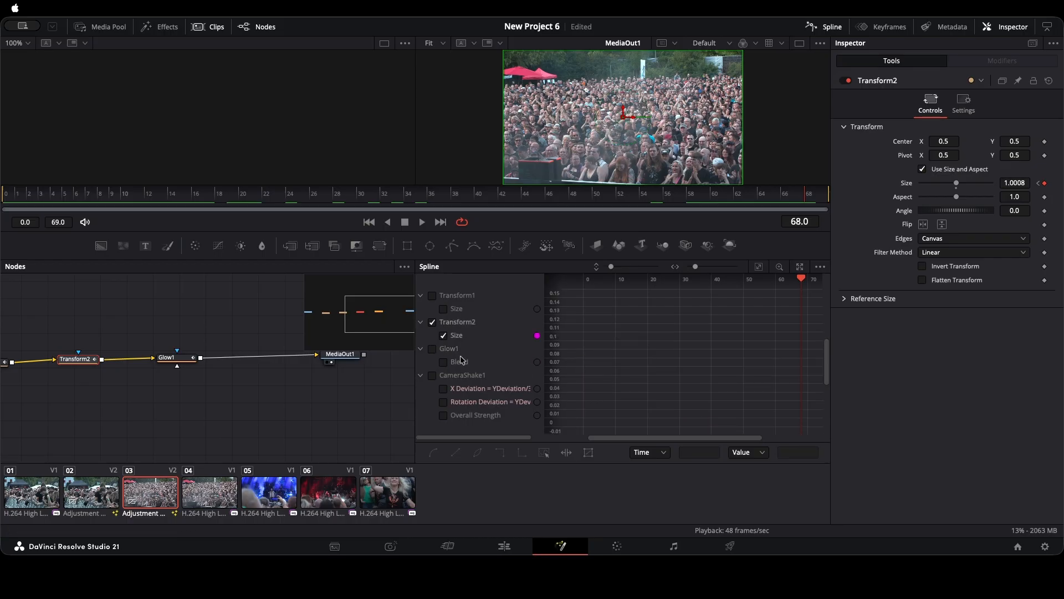
click(456, 325)
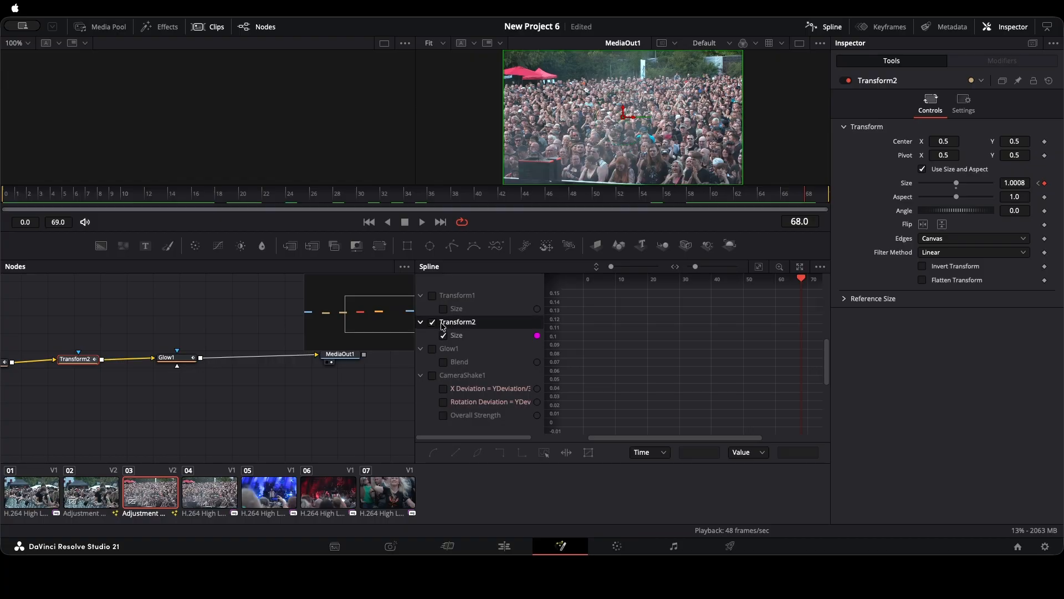
key(ctrl+f)
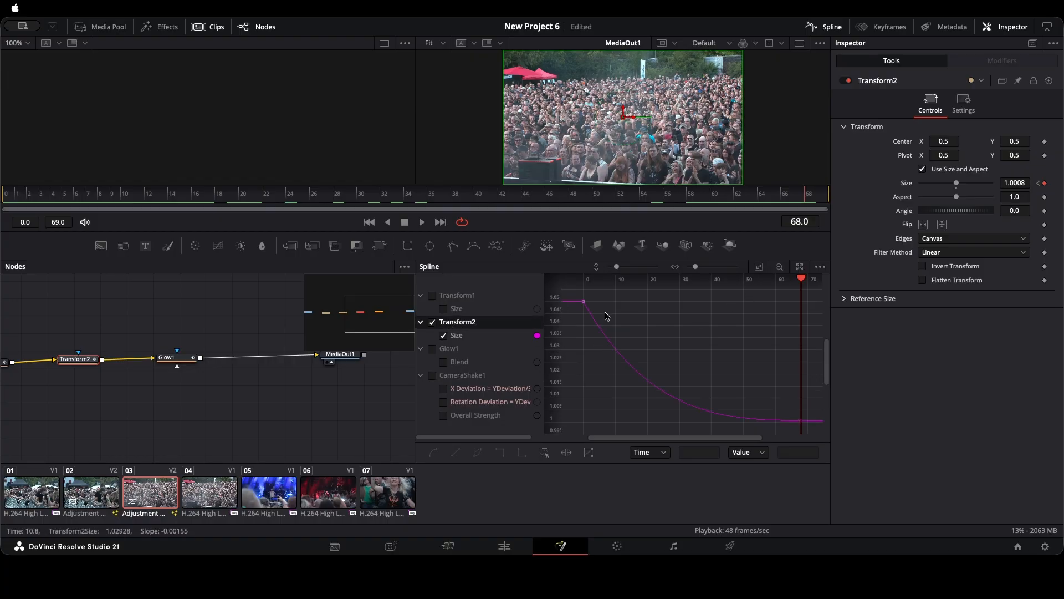
click(583, 301)
drag(640, 413, 584, 382)
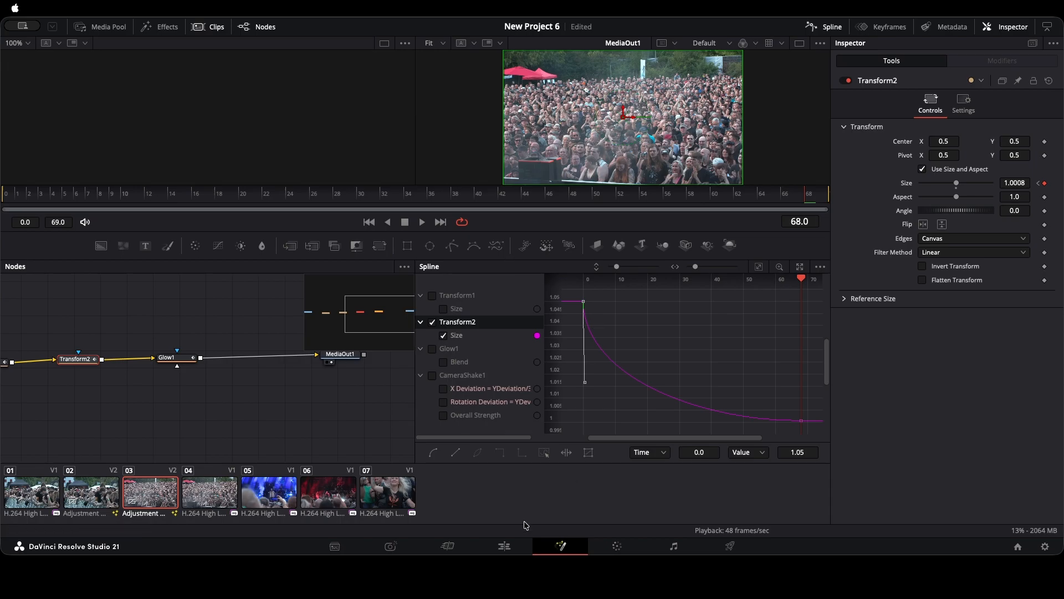
Return to the edit timeline and play the transition across the first cut repeatedly from 00:00:02:17
click(505, 547)
click(325, 294)
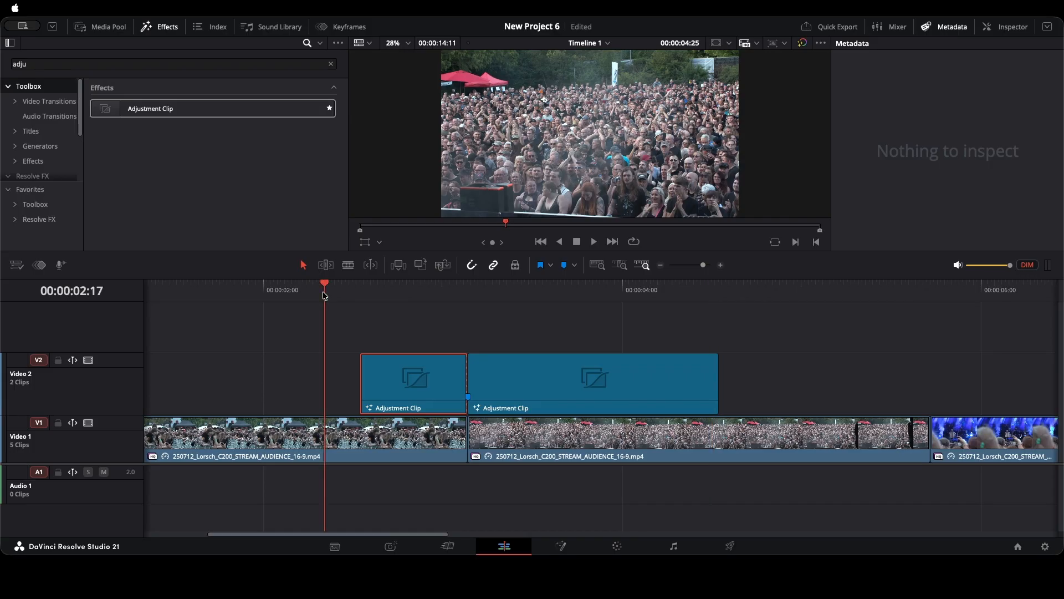
key(space)
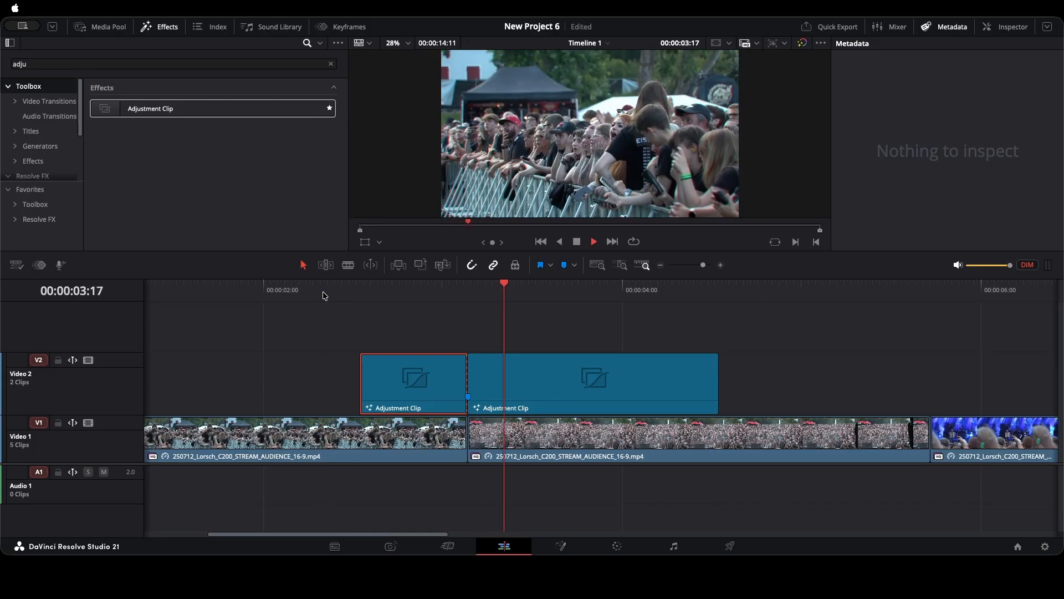
click(324, 295)
key(space)
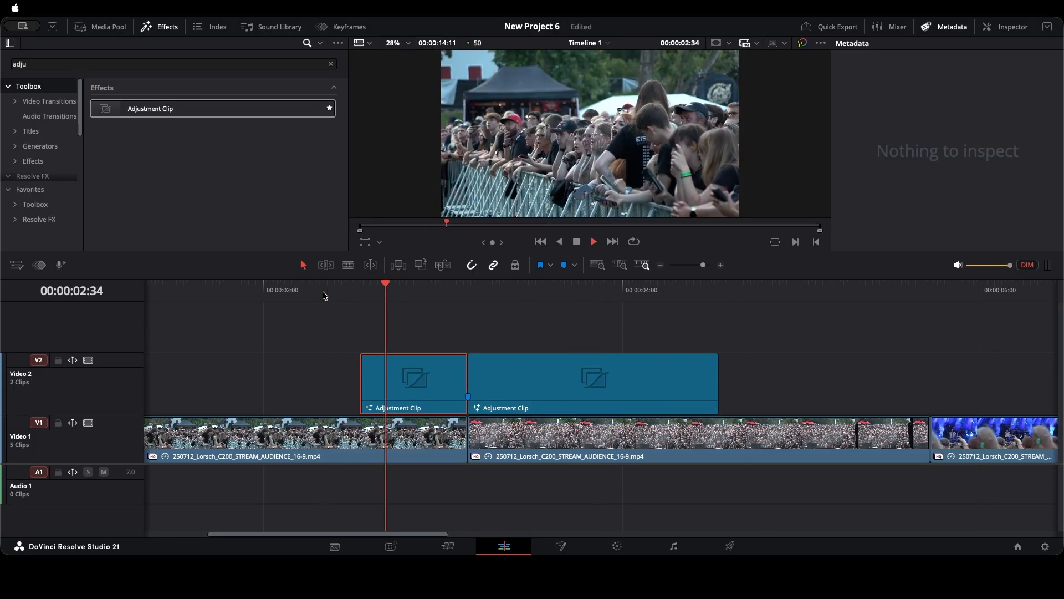
click(324, 294)
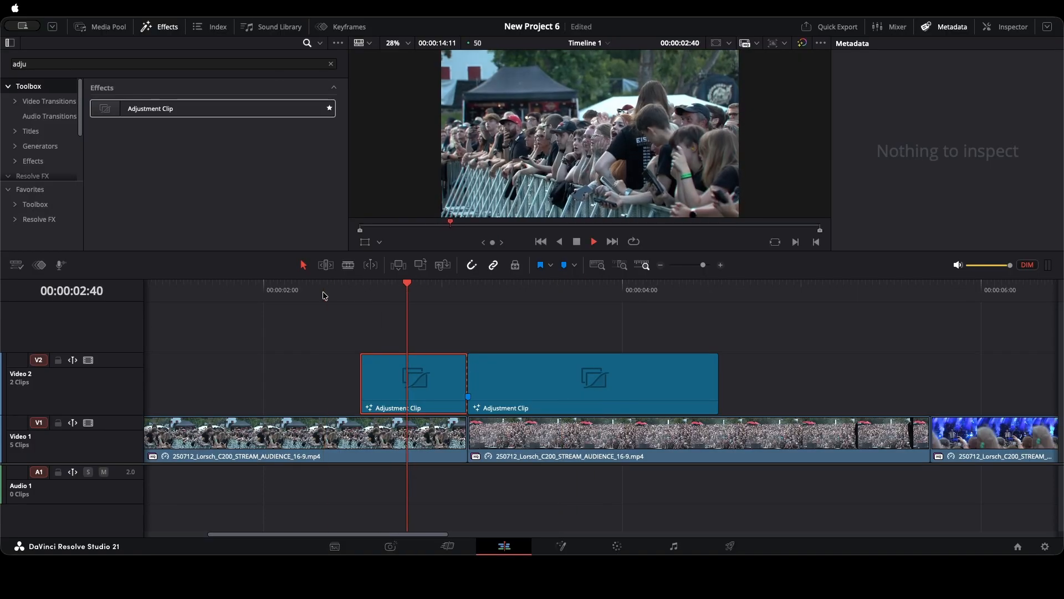
key(space)
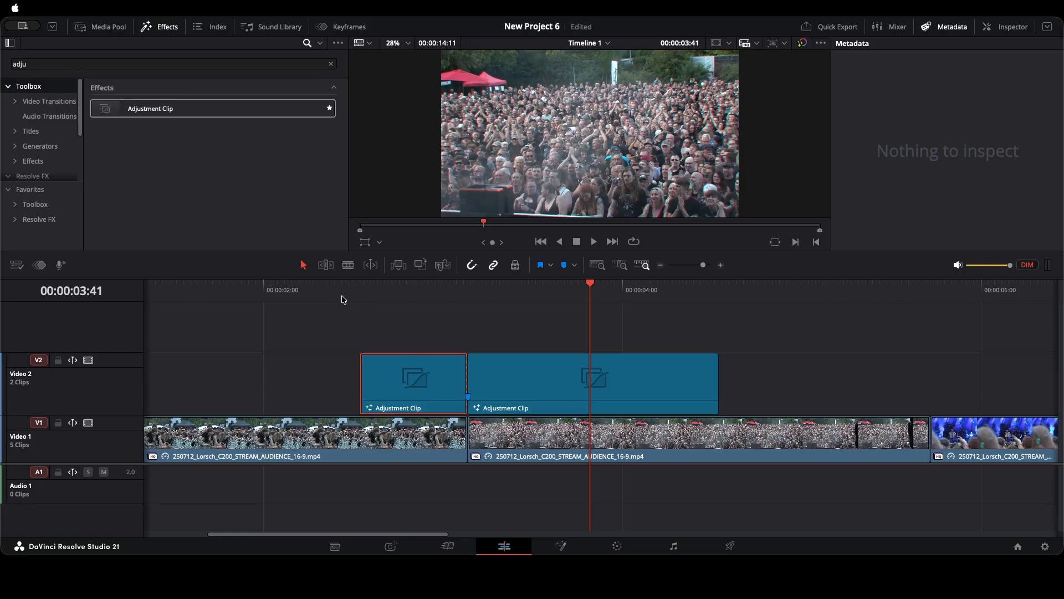
Select both adjustment clips and place copies of the pair on Video 2, aligned over each of the three remaining cuts
scroll(477, 365, down, 5)
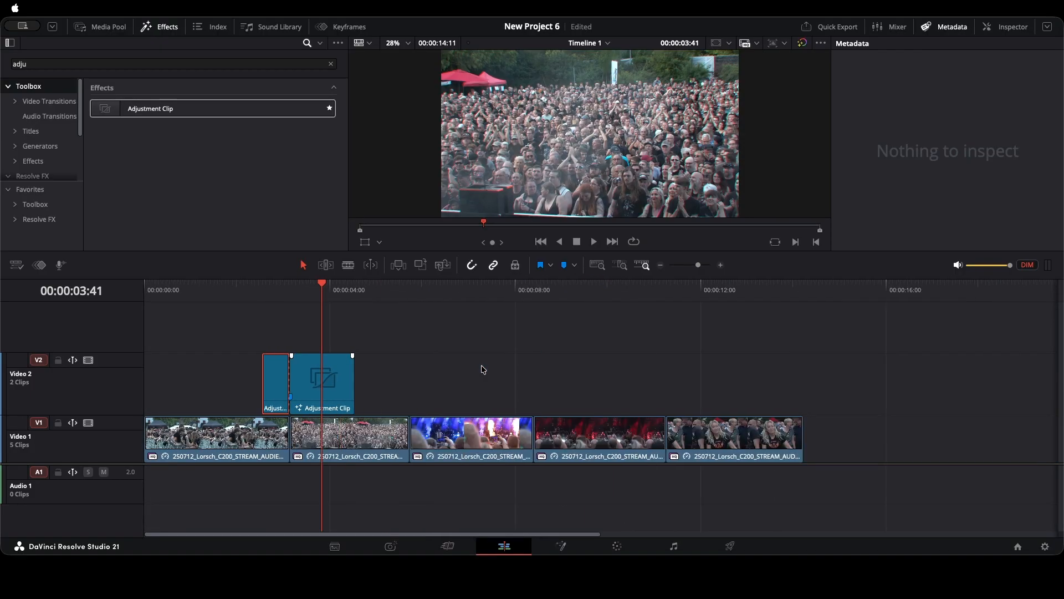
click(303, 377)
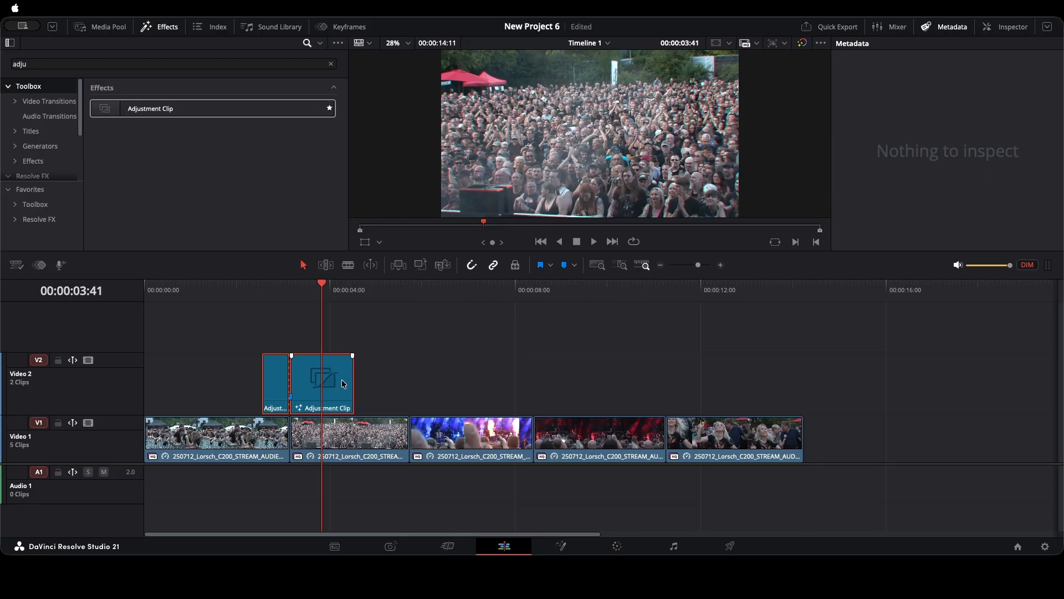
drag(336, 384, 448, 378)
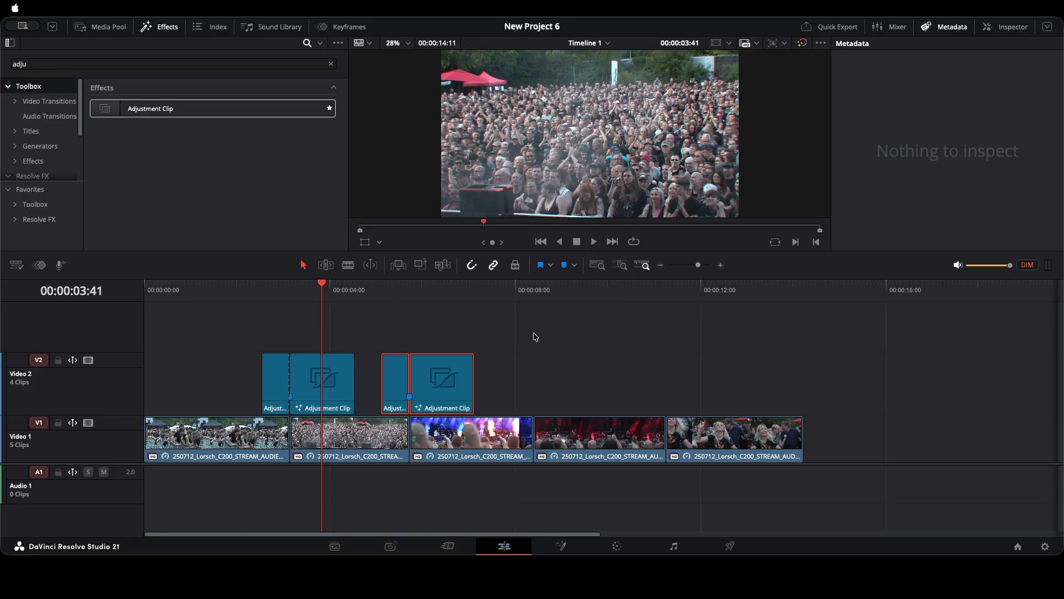
drag(535, 336, 683, 362)
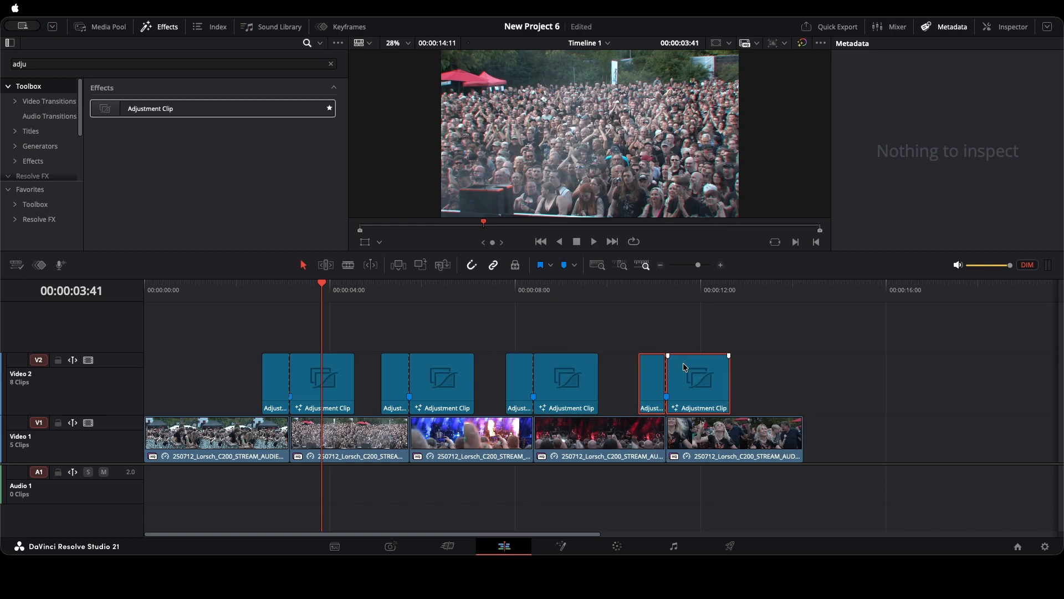
Select the first adjustment clip pair, clear the effects search, and create a new bin in the Power Bins' Master folder
drag(261, 333, 324, 381)
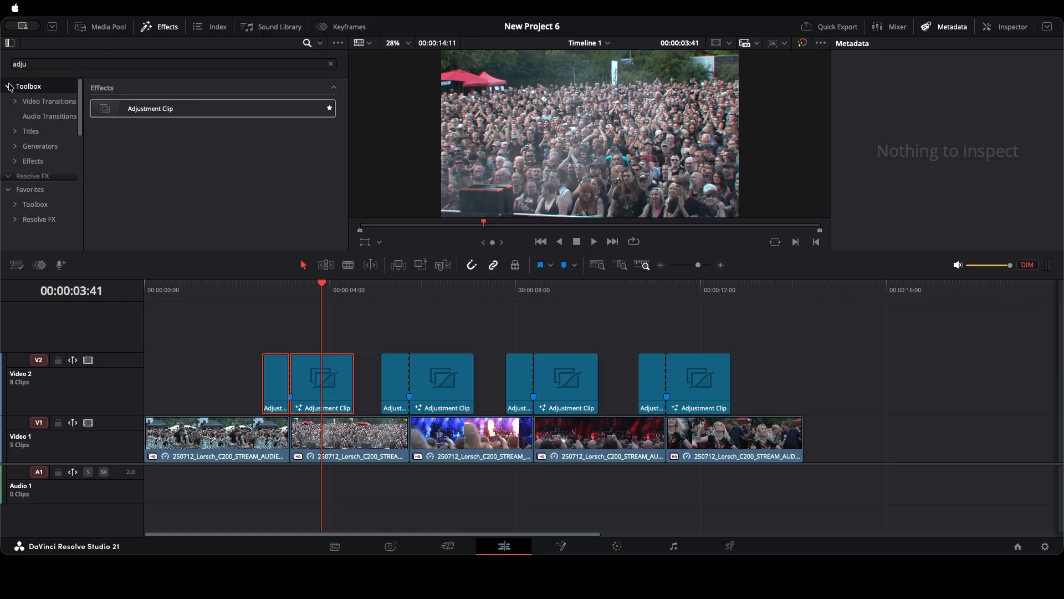
click(332, 65)
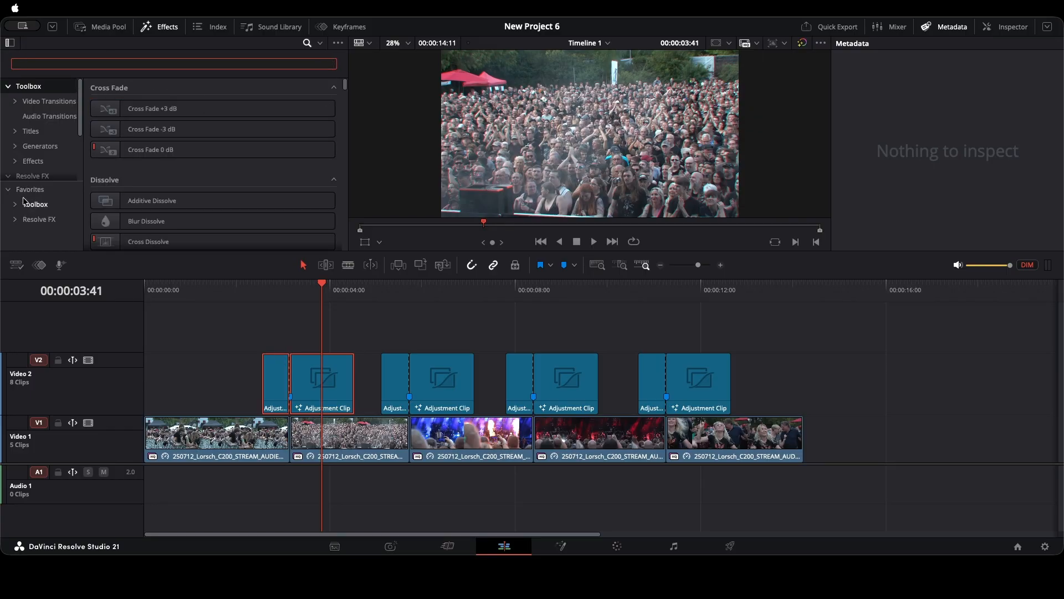
click(101, 27)
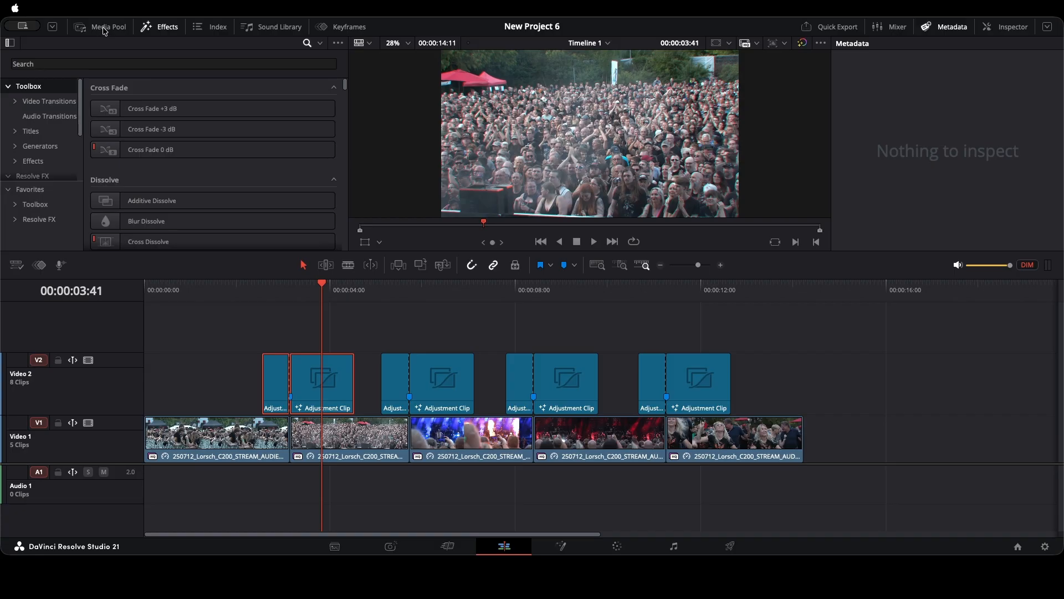
click(29, 217)
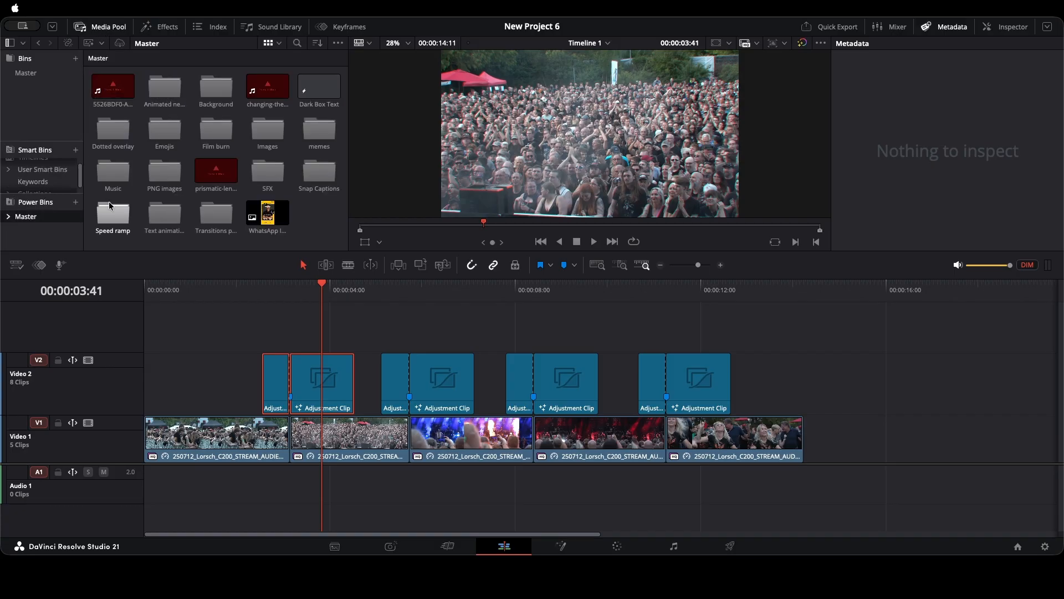
right_click(309, 211)
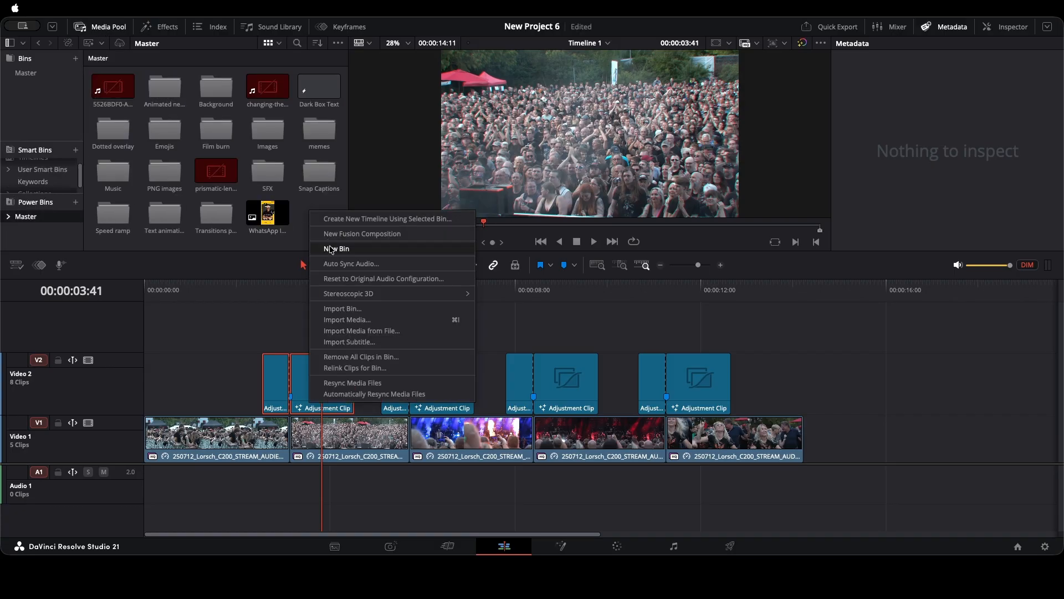
click(334, 248)
key(l)
key(l)
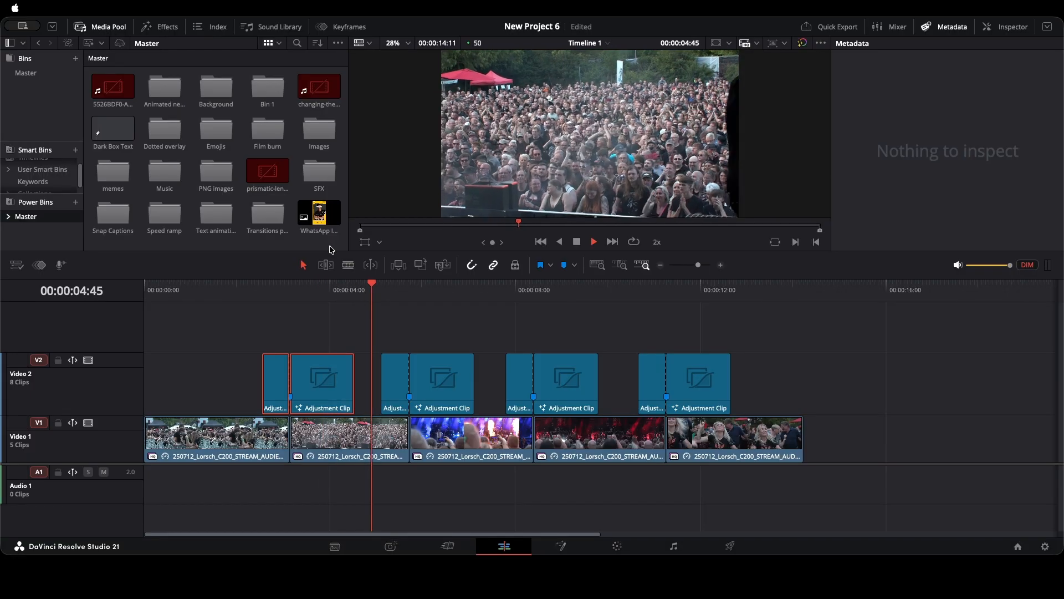
key(k)
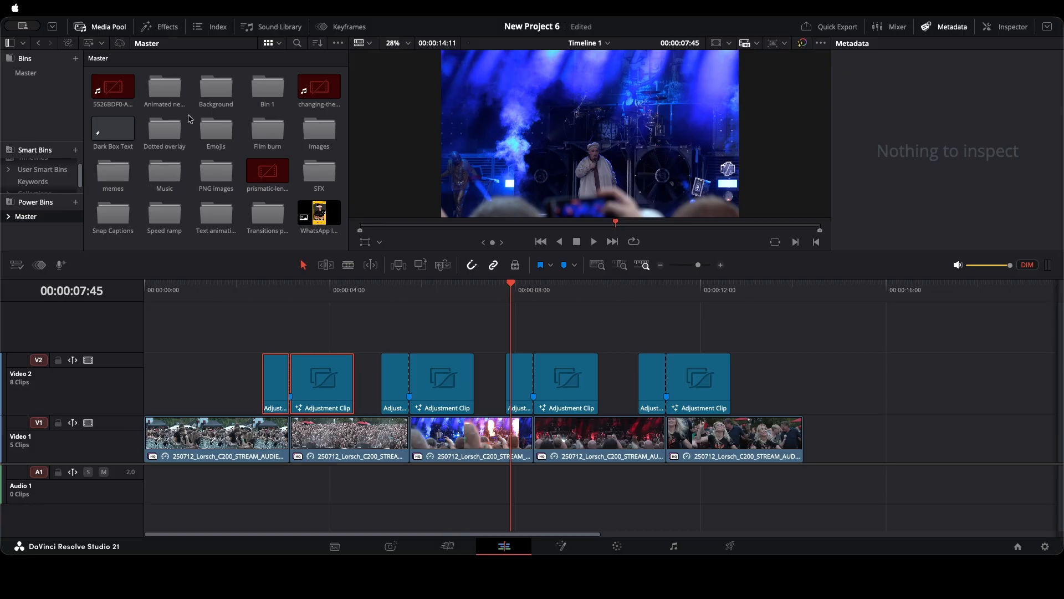
Rename the new Bin 1 in the Power Bins' Master folder as Custom glitch
click(269, 92)
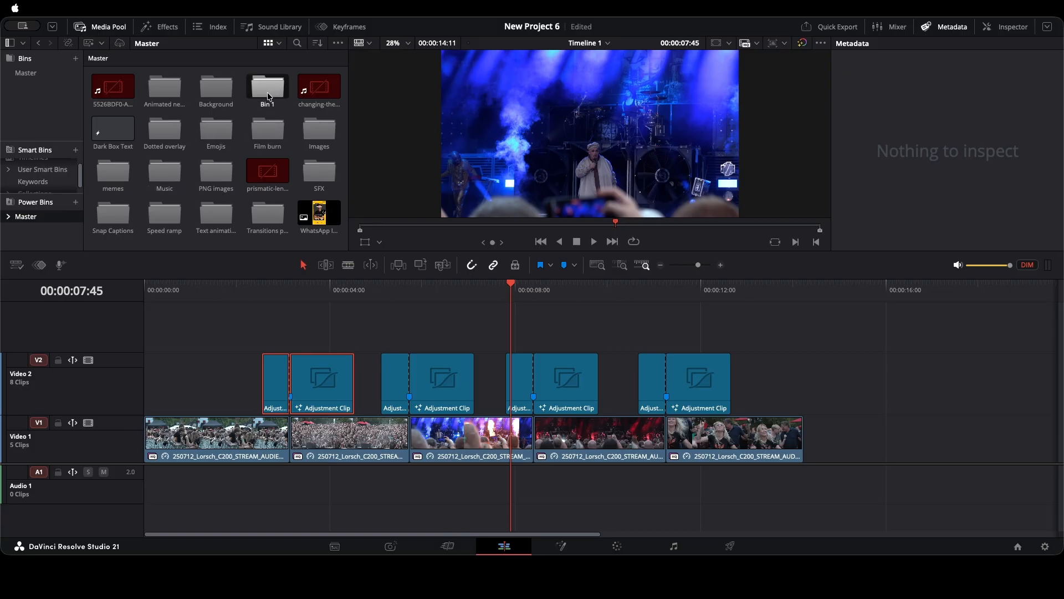
double_click(266, 90)
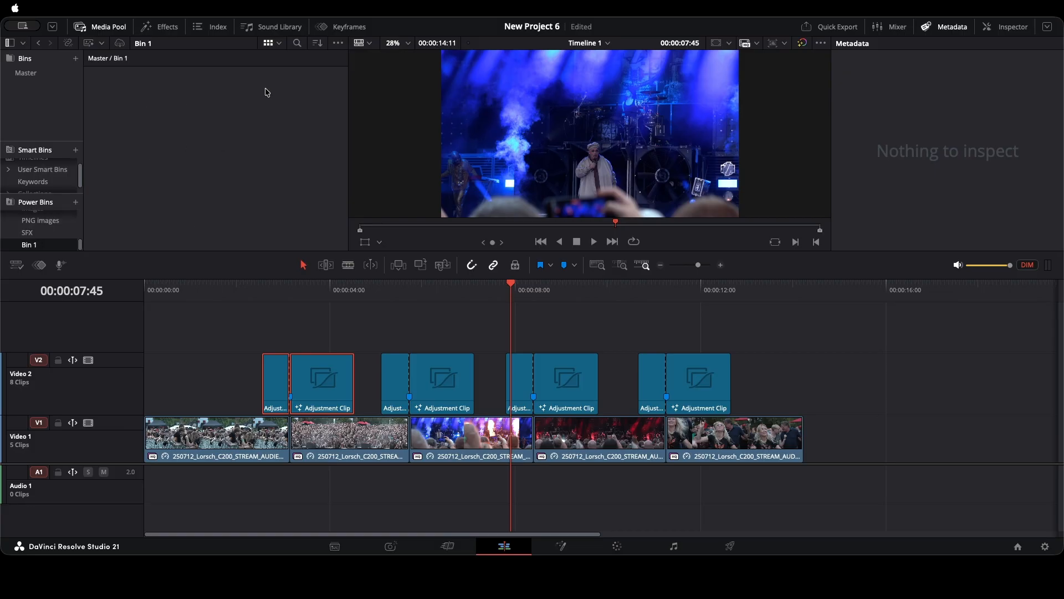
click(102, 61)
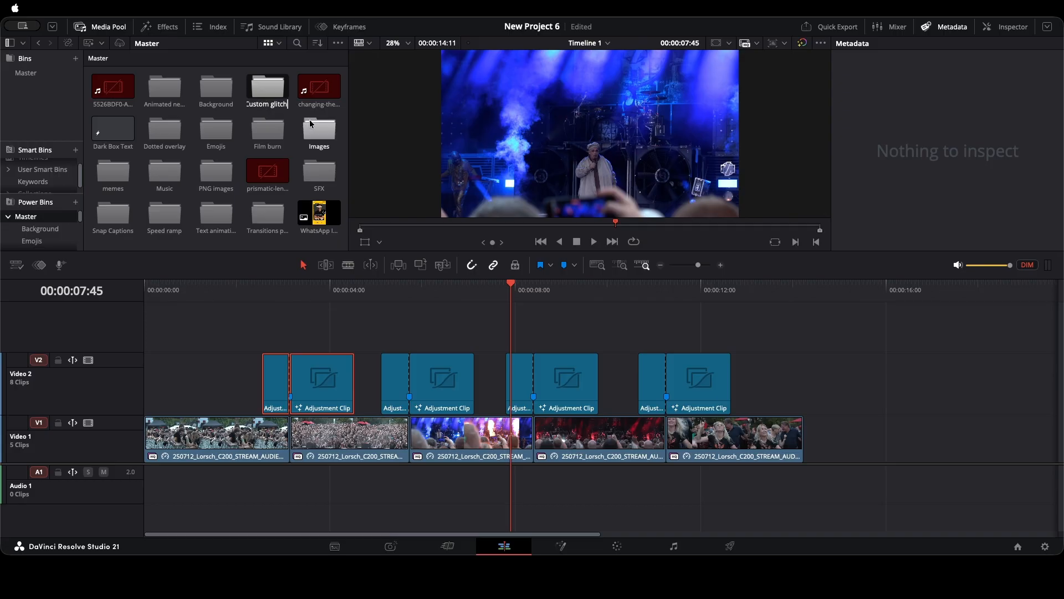
click(293, 119)
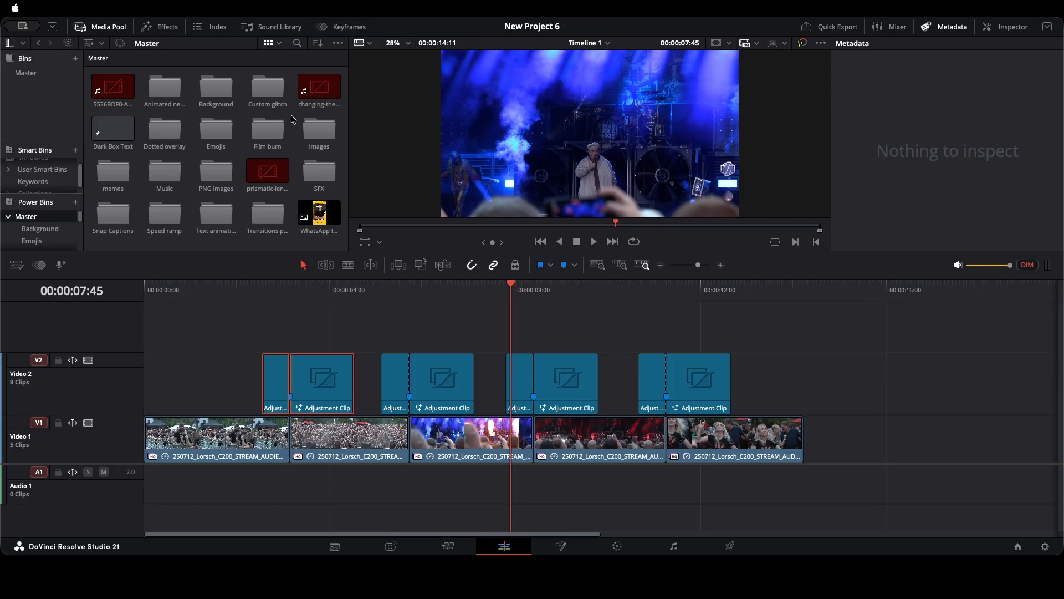
Open the Custom glitch bin and store the first adjustment clip pair from Video 2 in it
double_click(268, 88)
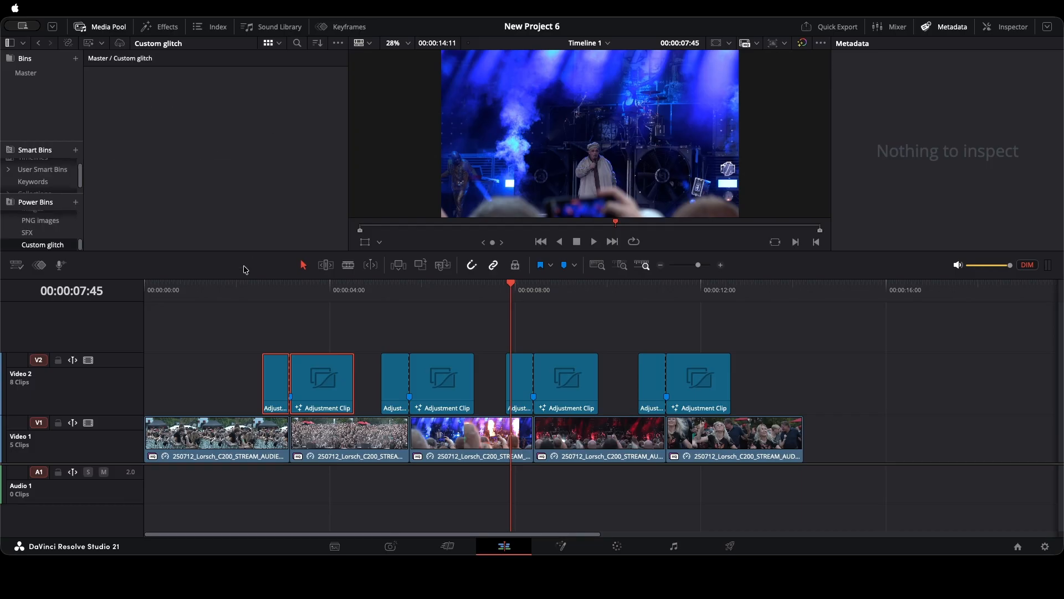
click(233, 335)
drag(232, 335, 199, 141)
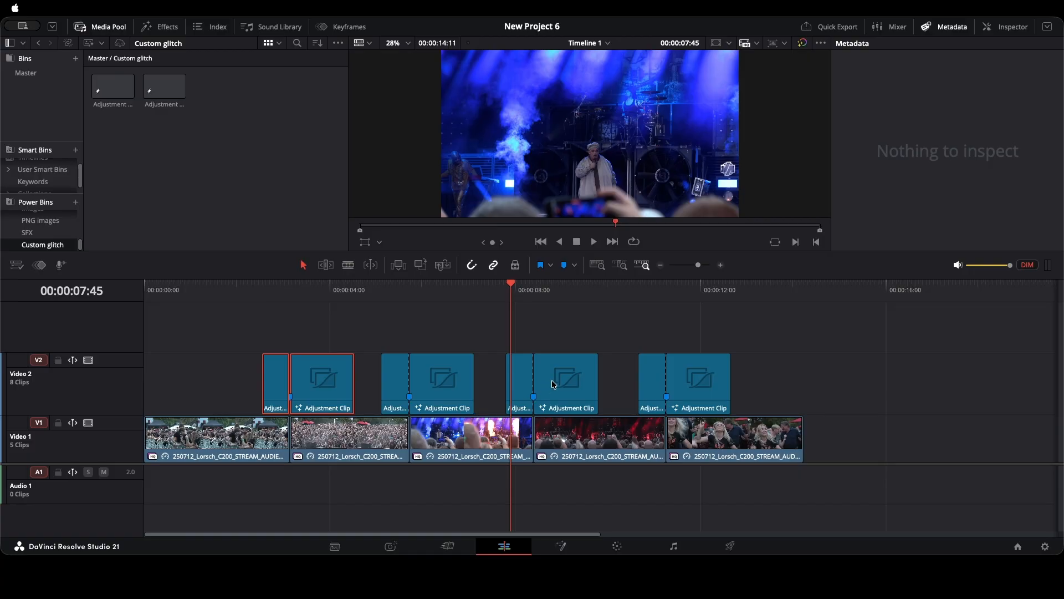
Play the first transition from about 00:00:02:00, and return the playhead to 00:00:02:08
click(235, 291)
key(space)
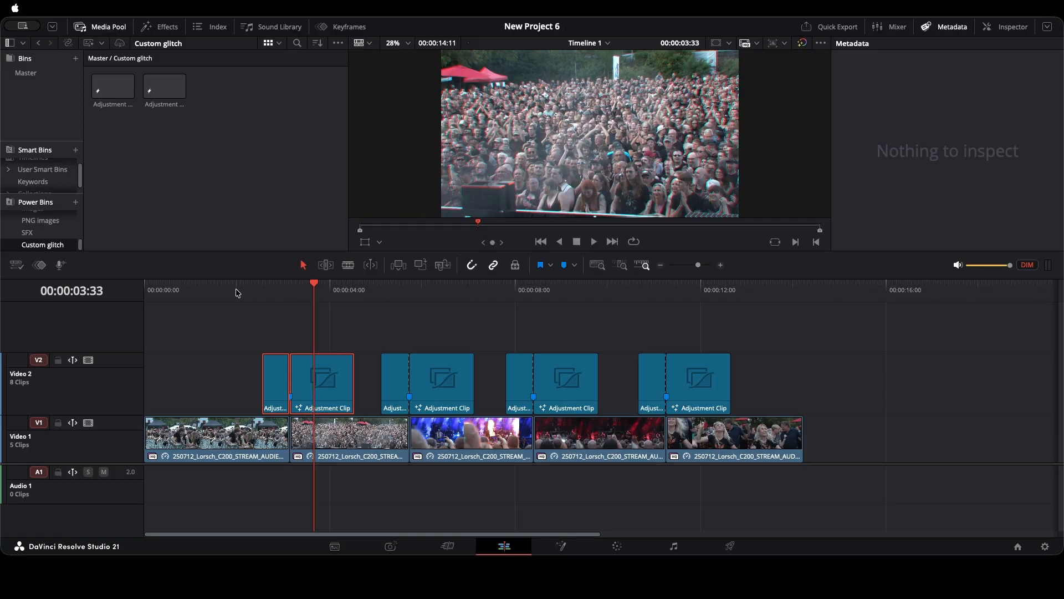
click(245, 292)
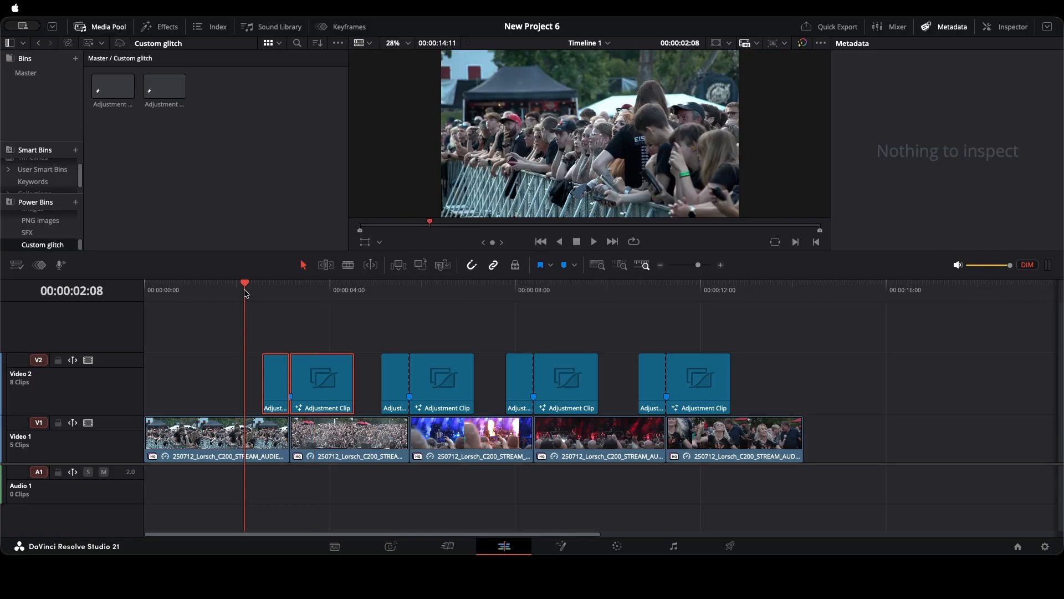
Place the ES_233509 glitch sound effect on Audio 1, starting shortly before the first cut's adjustment clips
key(super+minus)
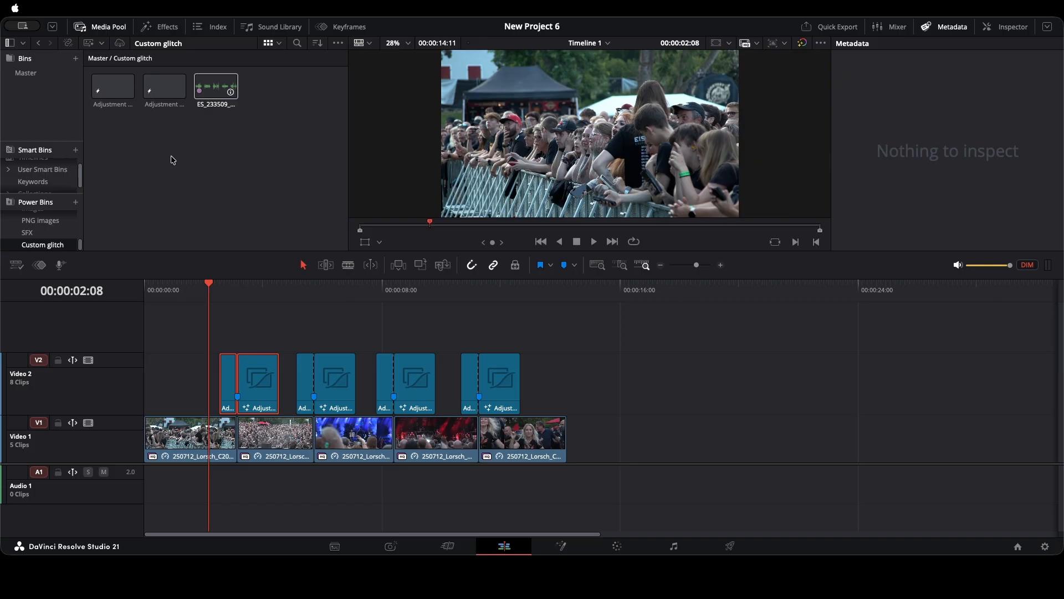
drag(215, 91, 221, 459)
key(super+equal)
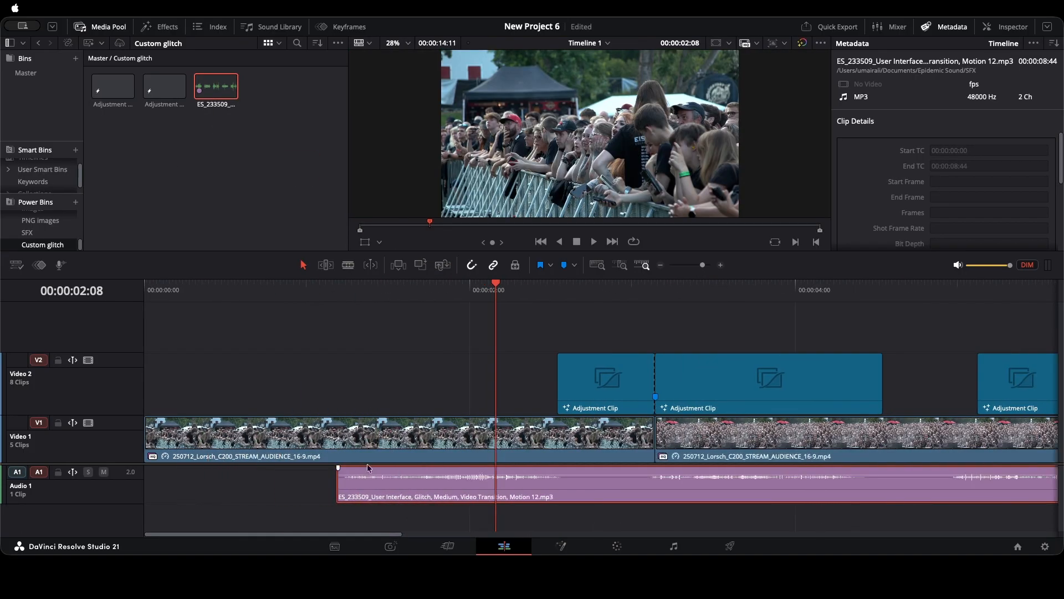
drag(554, 485, 734, 481)
Play the first transitions with the sound effect to judge how the audio lines up with the glitch
mouse_move(635, 297)
mouse_down()
mouse_move(652, 298)
mouse_move(482, 330)
mouse_up()
key(space)
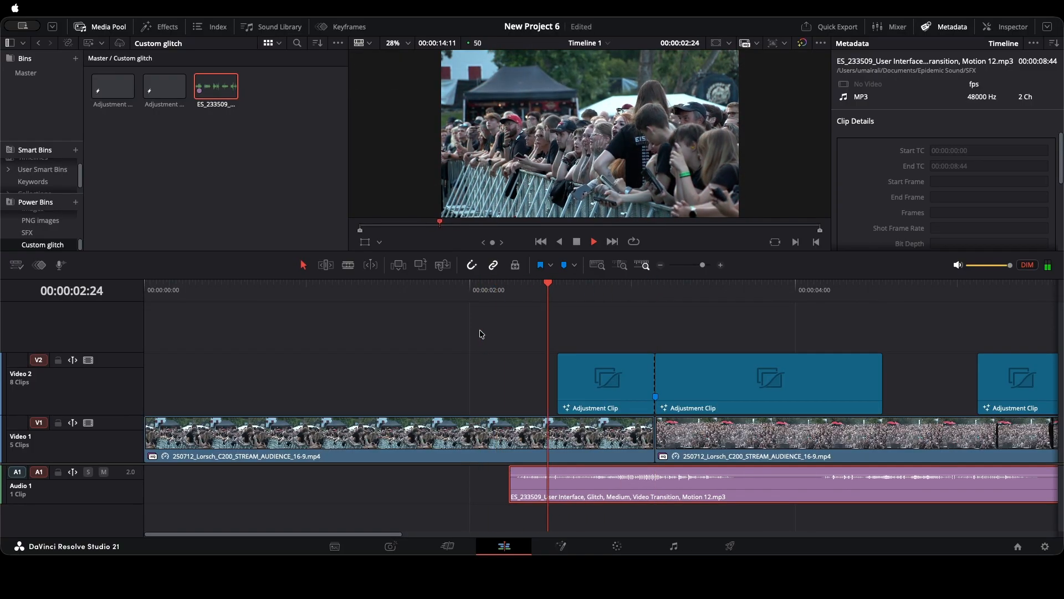
key(super+minus)
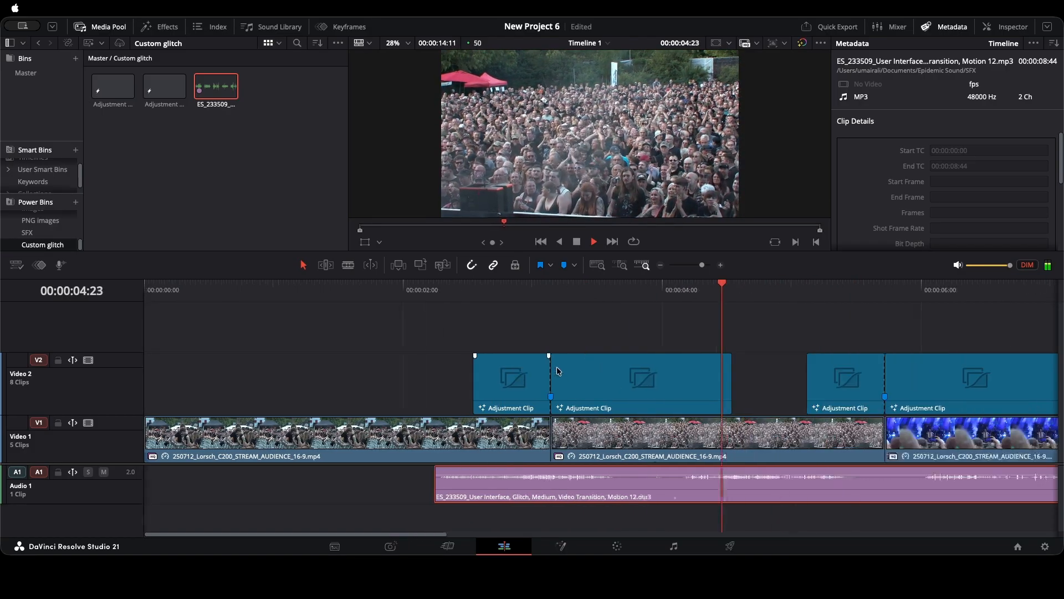
scroll(558, 369, down, 2)
scroll(558, 368, right, 2)
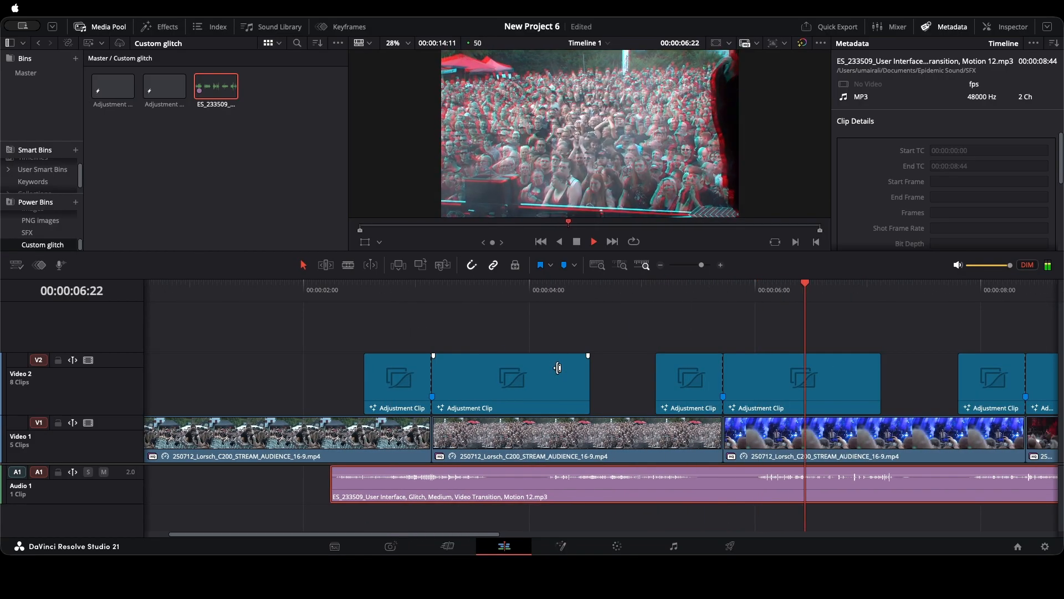
click(332, 290)
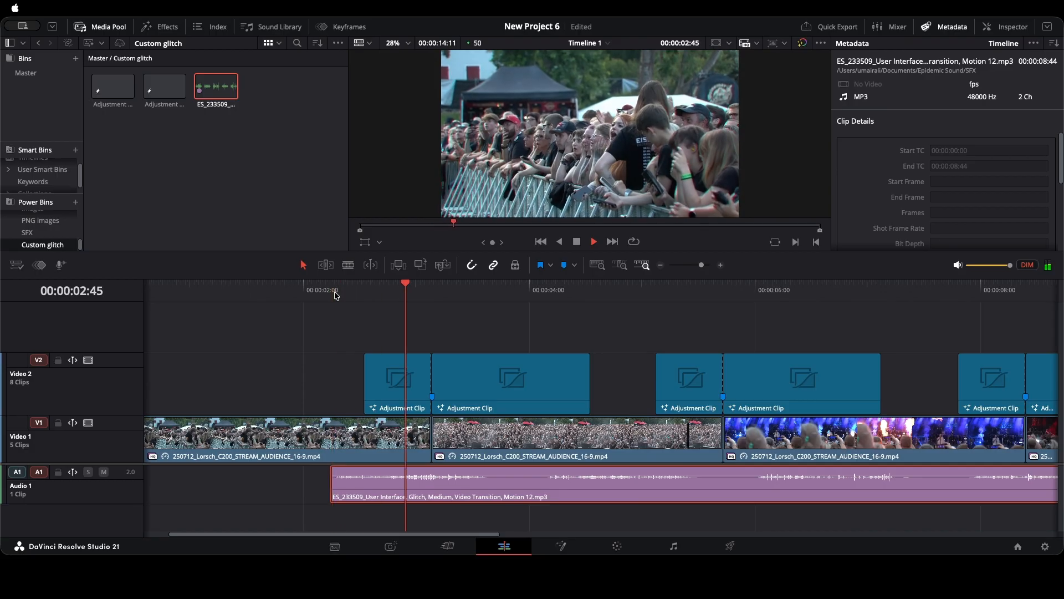
Split the sound effect at 00:00:03:42 and delete everything after the split
key(space)
key(Right)
key(Right)
key(Right)
key(Right)
key(Right)
key(Right)
key(Right)
key(Right)
key(Right)
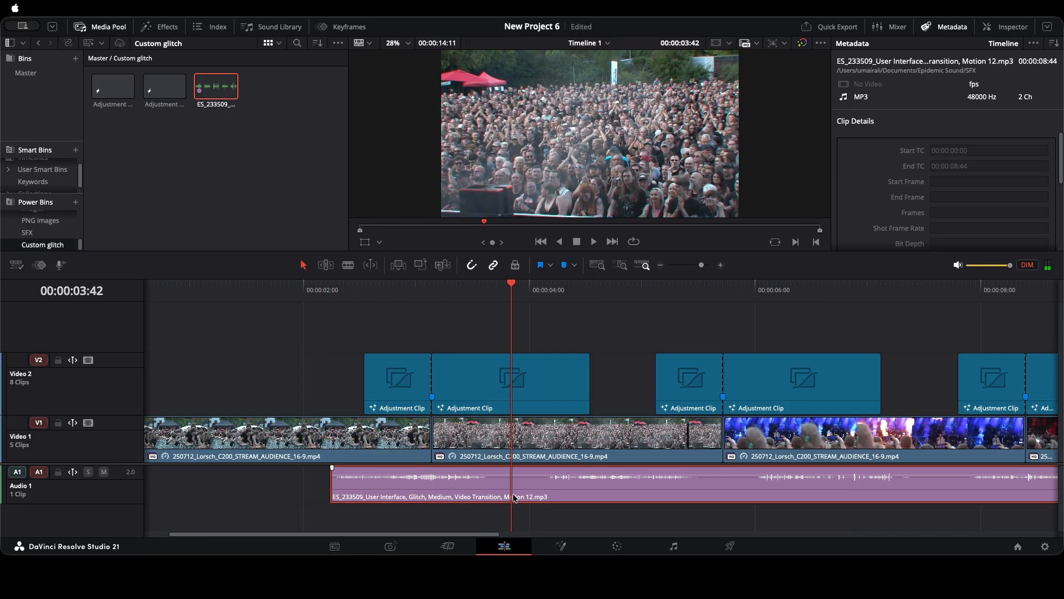
key(super+b)
click(522, 495)
key(BackSpace)
Shift the trimmed sound effect slightly later under the first cut and add a short fade-in
click(425, 486)
drag(426, 487, 460, 488)
drag(398, 495, 366, 465)
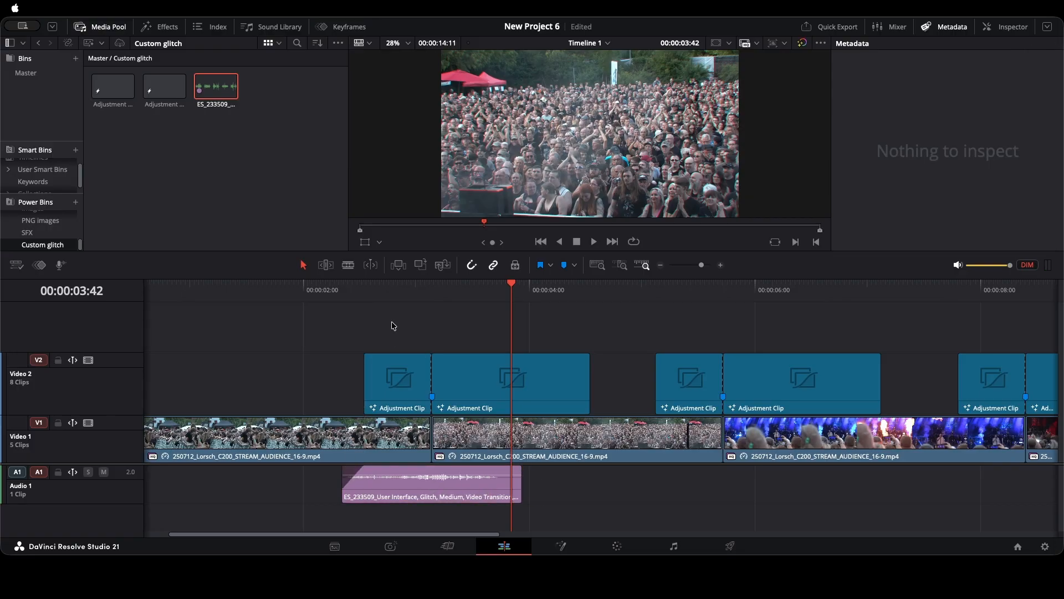
Mark the sound effect at 00:00:03:07, in line with the first cut, and add a short fade-out
click(427, 294)
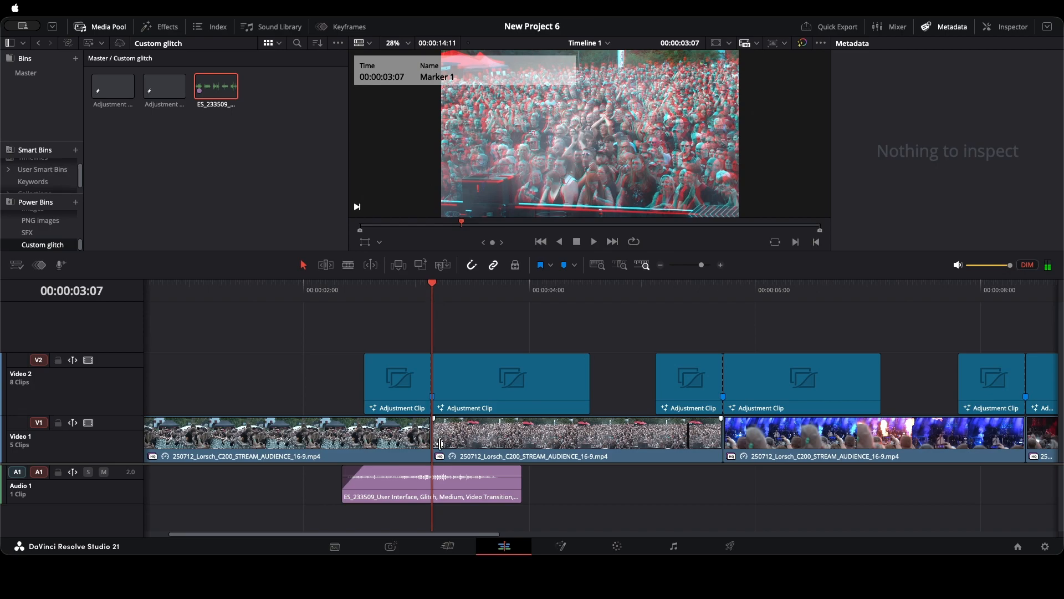
click(438, 495)
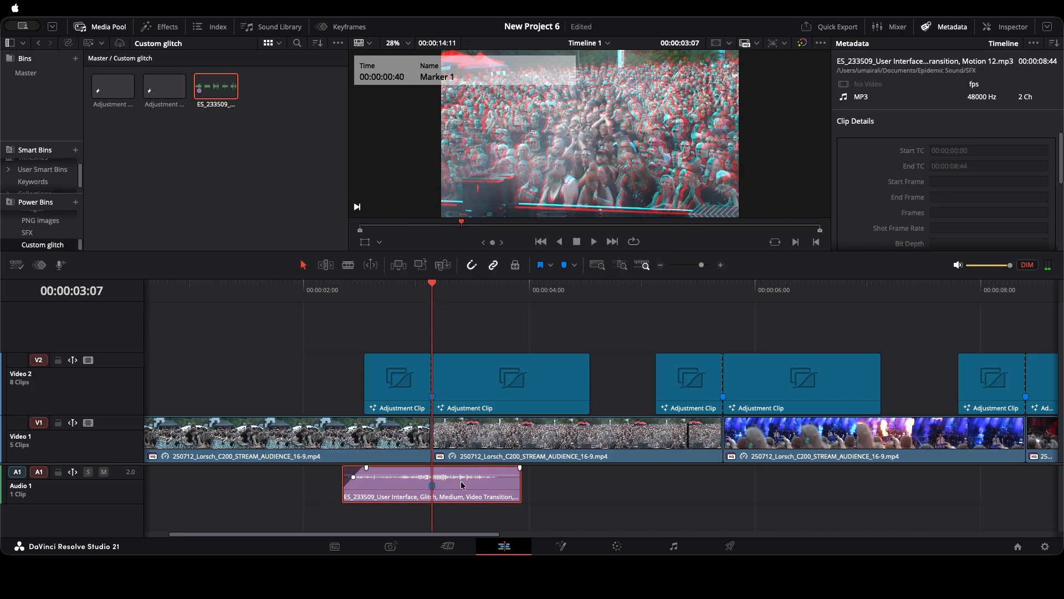
drag(520, 468, 506, 468)
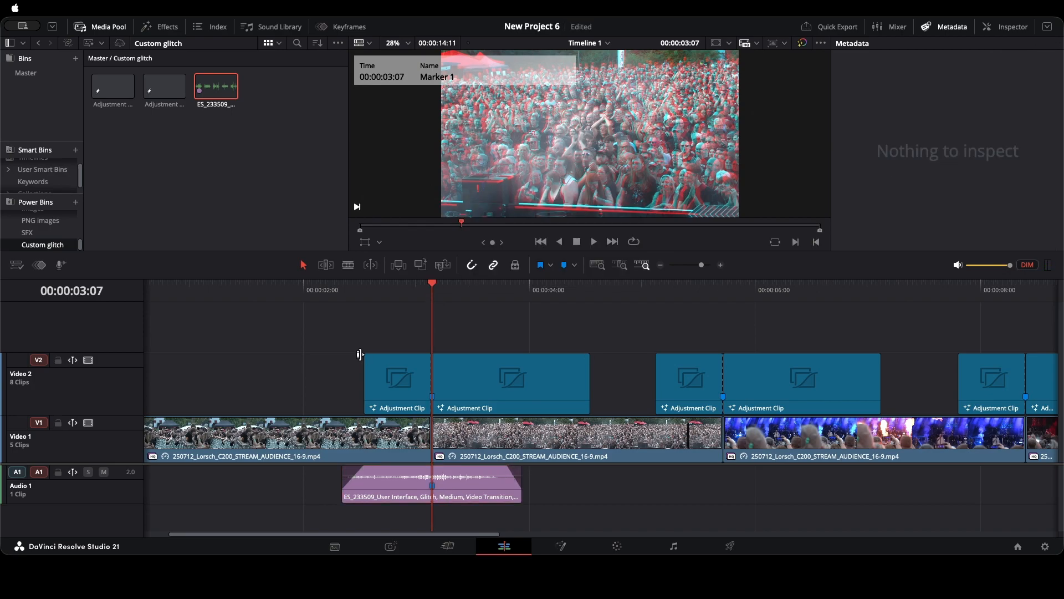
Play the first transition with its faded sound effect from just after 00:00:02:00
click(318, 304)
key(space)
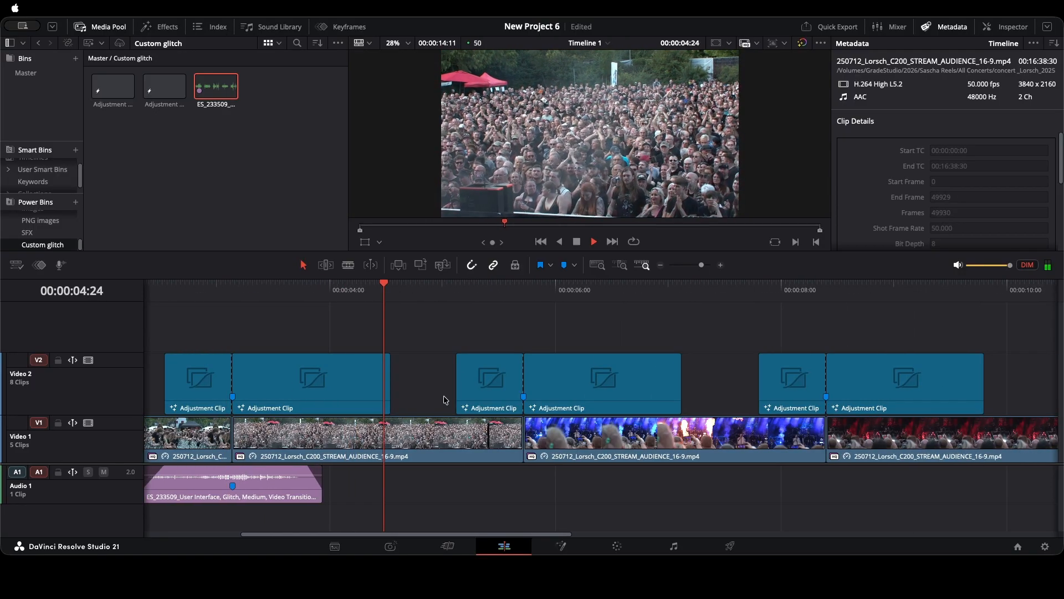
key(space)
Copy the marked sound effect under each of the three remaining cuts, aligning its marker with the cut, and play the transitions
drag(272, 487, 551, 479)
key(space)
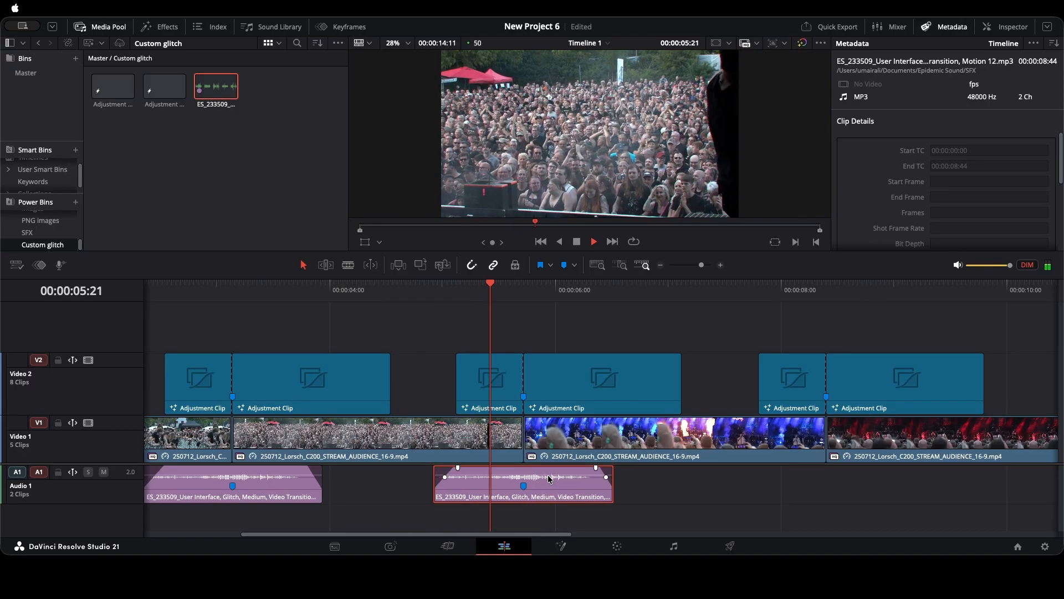
key(space)
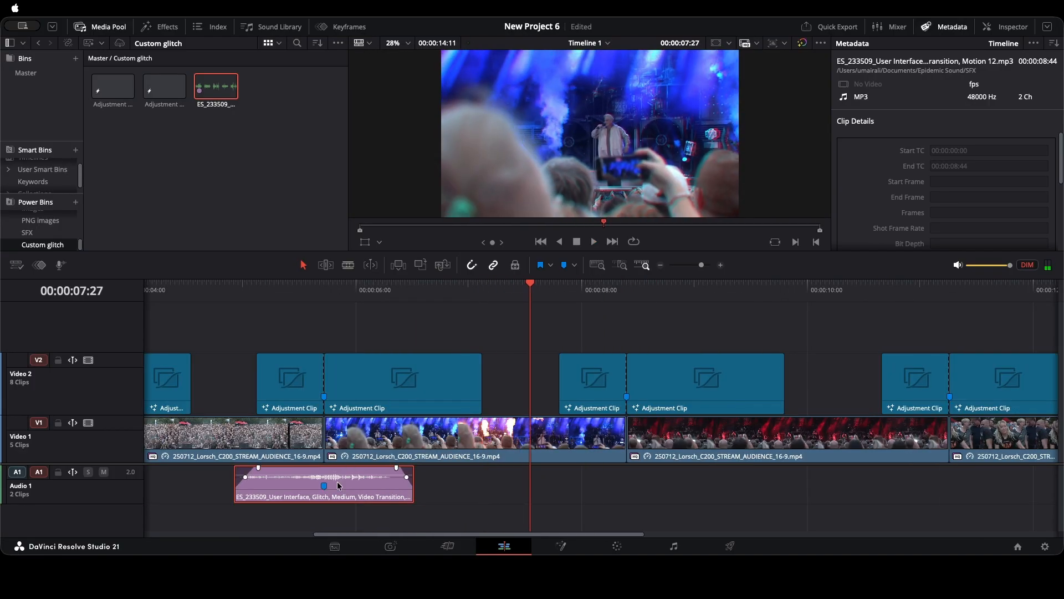
drag(373, 477, 676, 476)
key(space)
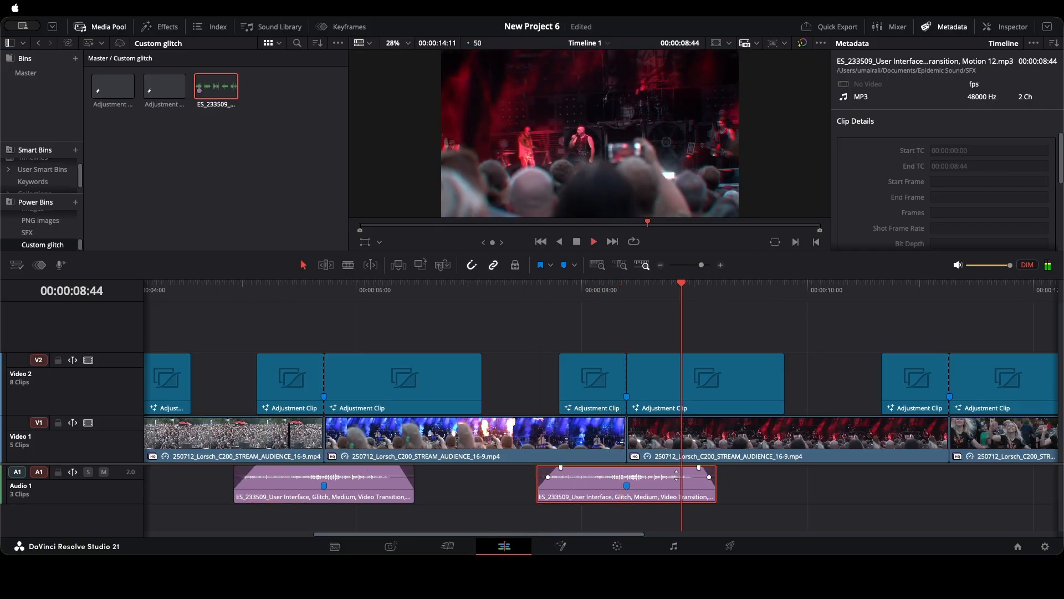
drag(335, 494, 660, 488)
key(space)
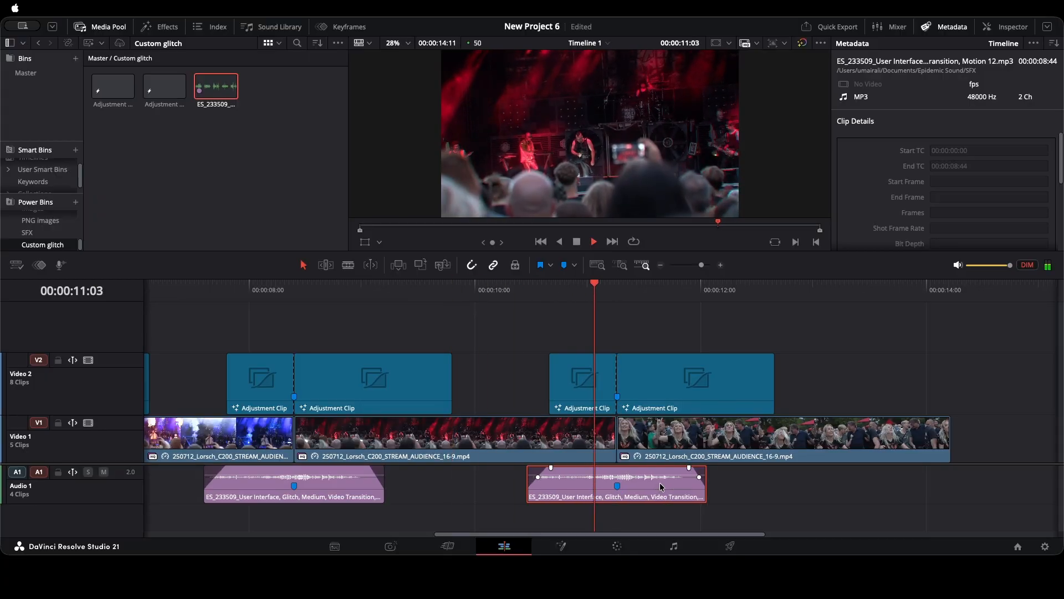
key(space)
Place the ES_284894_MEDUSA - Jiggz.mp3 music on Audio 2 from the timeline's start and fade in its beginning
scroll(655, 488, down, 5)
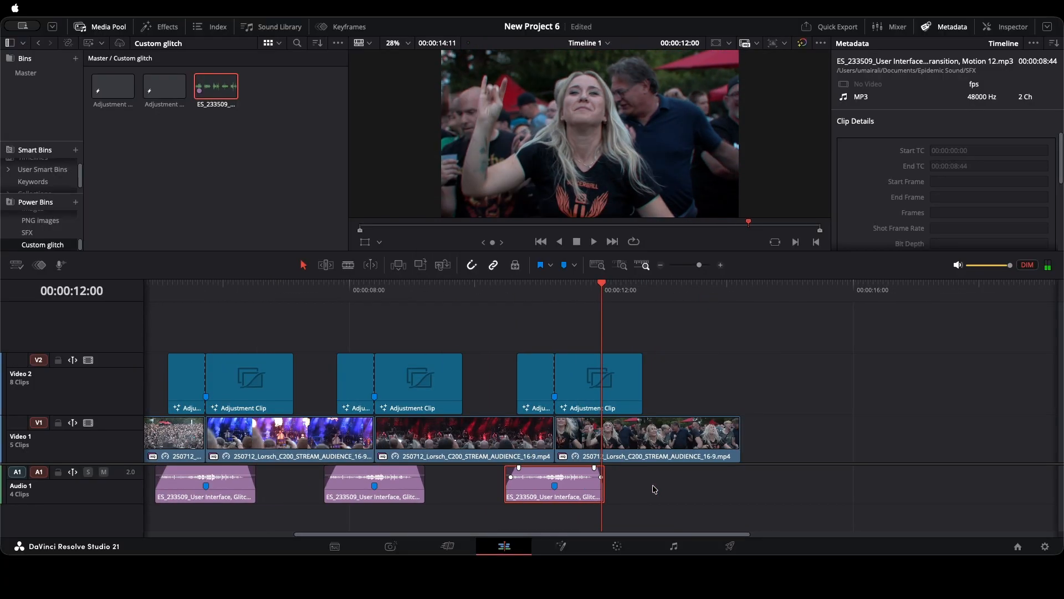
drag(117, 463, 129, 416)
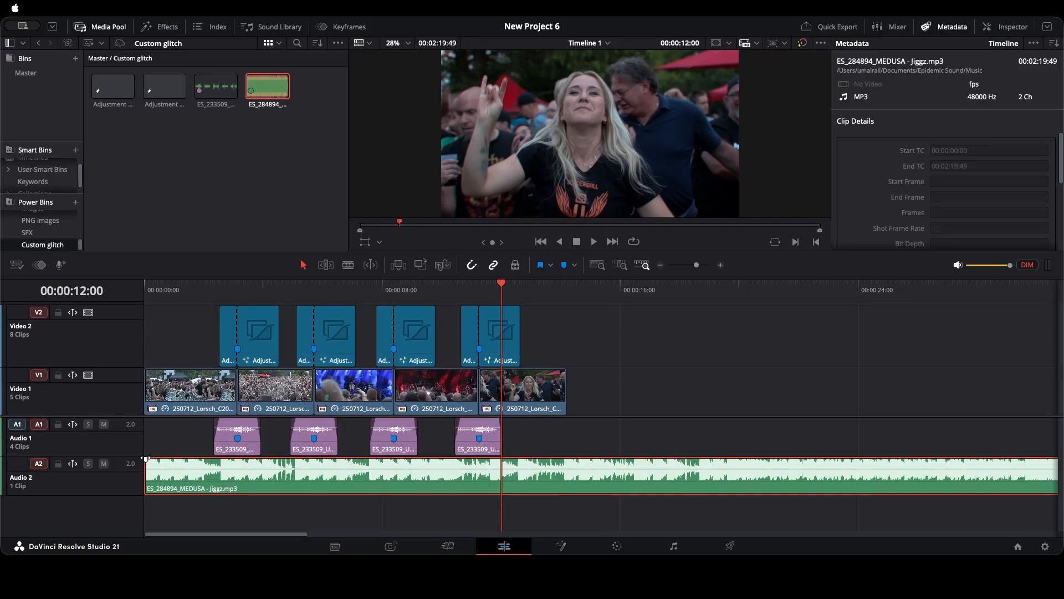
key(super+shift+a)
Split the music at 00:00:14:11, where the video ends, delete the excess, and add a short fade-out to the remaining music
click(532, 288)
drag(532, 288, 572, 293)
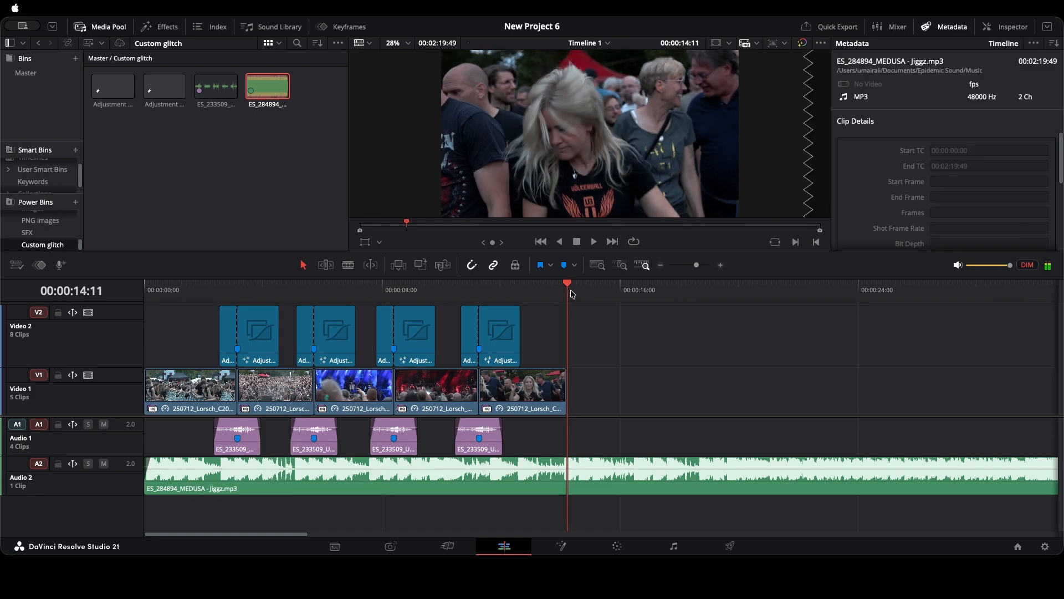
key(super+b)
click(602, 473)
key(BackSpace)
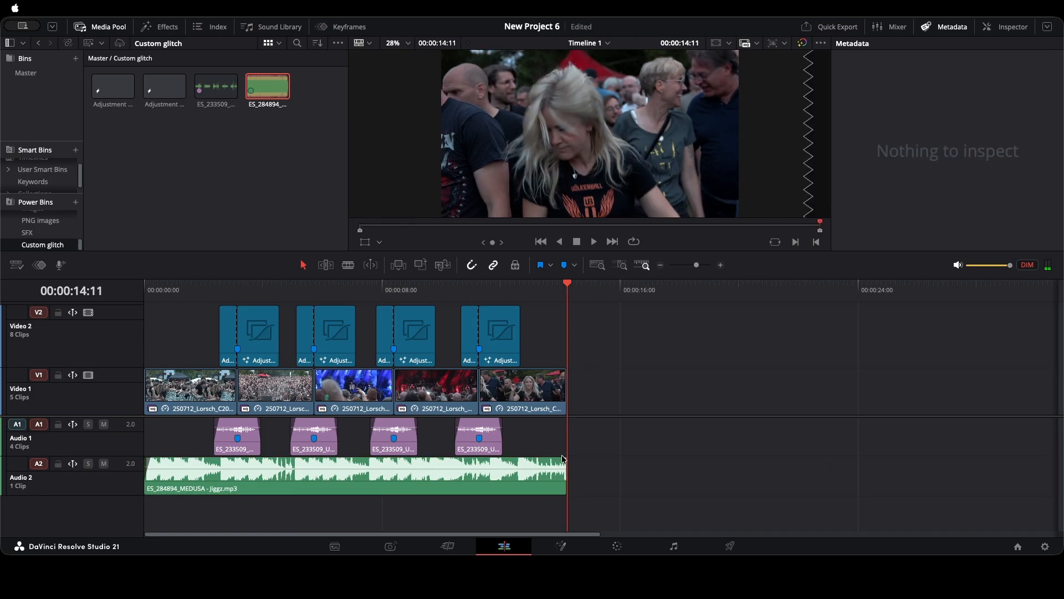
drag(567, 458, 560, 459)
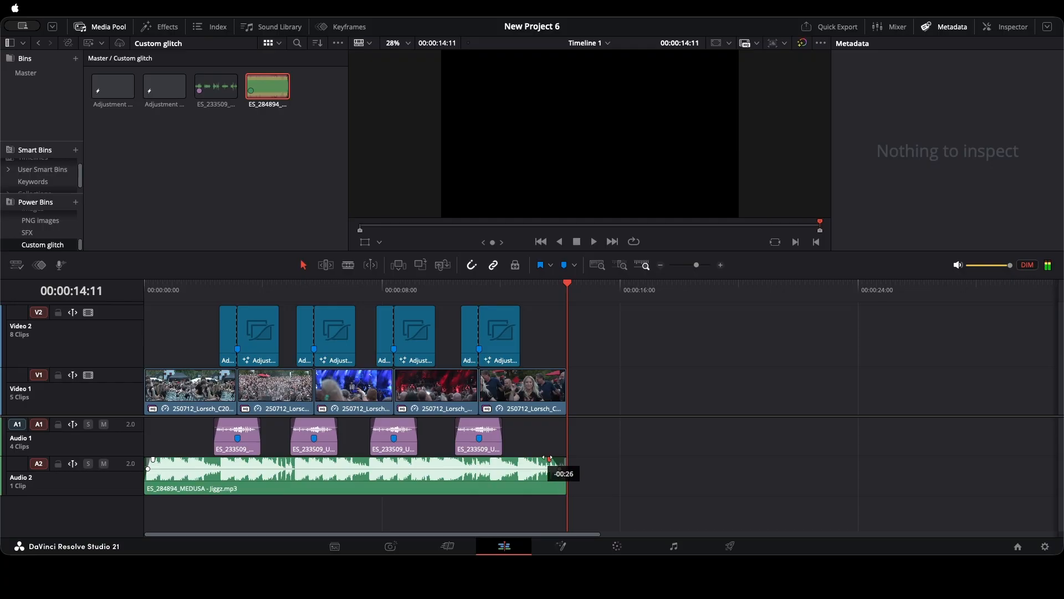
key(Home)
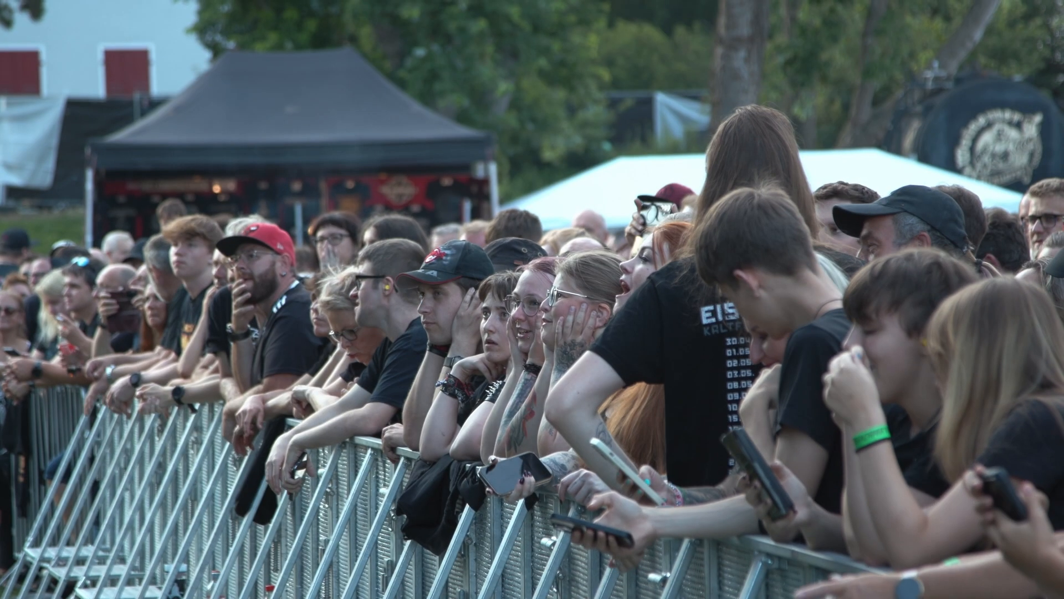